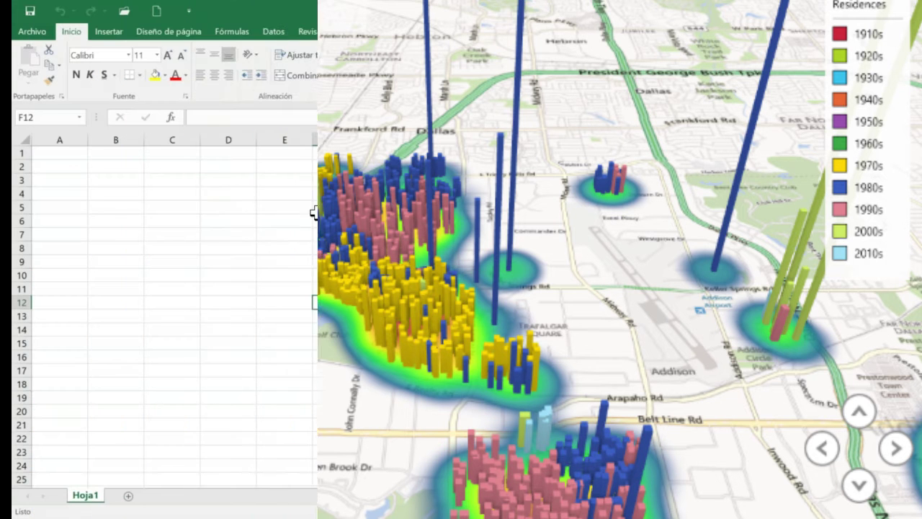
Try launching Mapa 3D from the Insertar tab on the empty Libro1 workbook
click(109, 32)
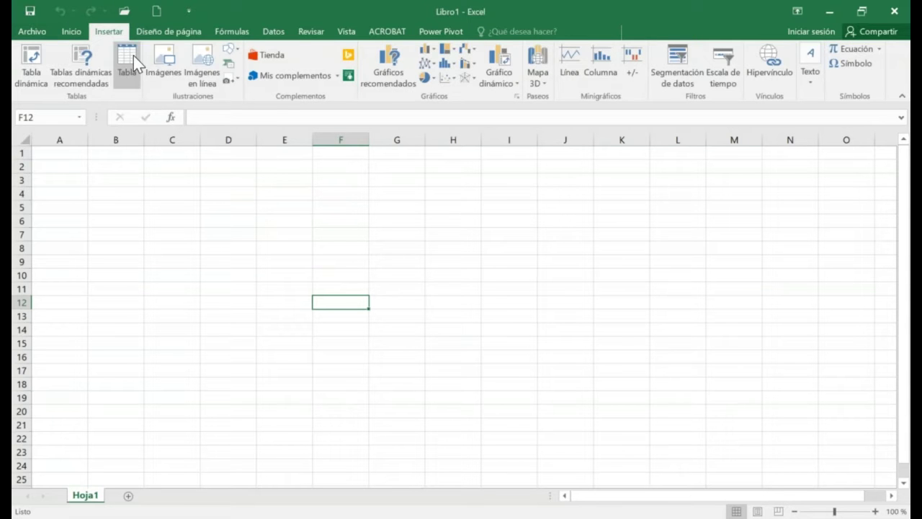
click(538, 71)
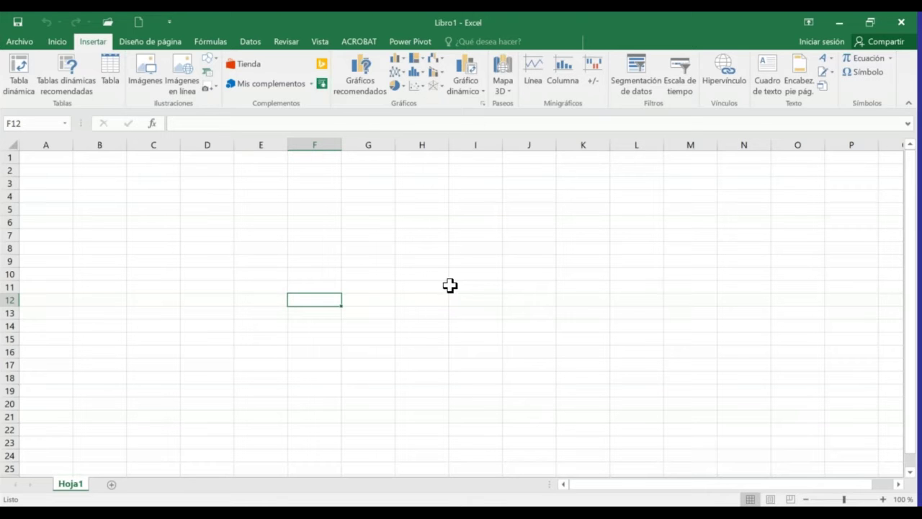
Open the 01MapasPeru workbook from the Descargas folder
click(107, 22)
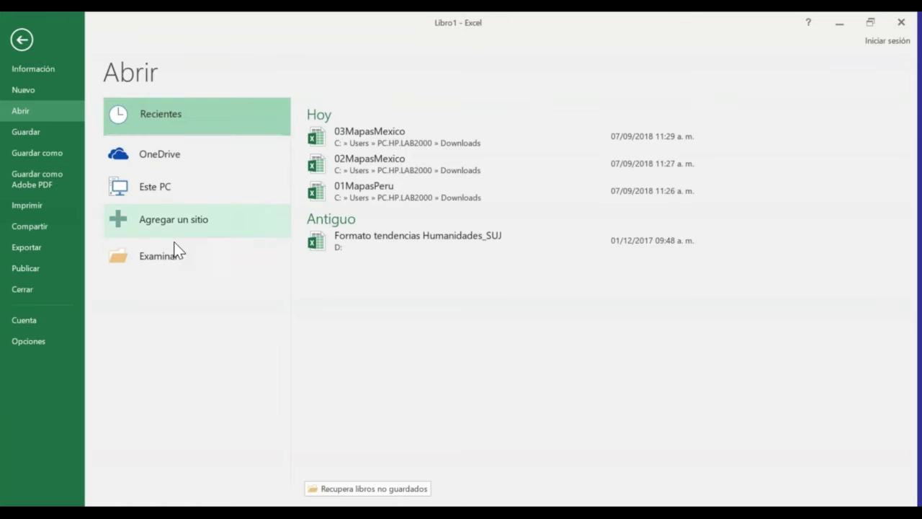
click(162, 257)
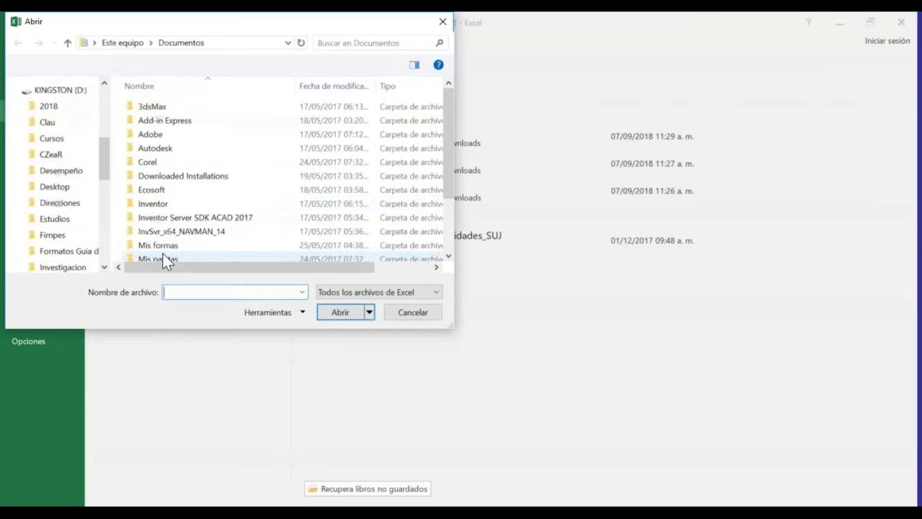
click(58, 101)
click(164, 108)
click(331, 312)
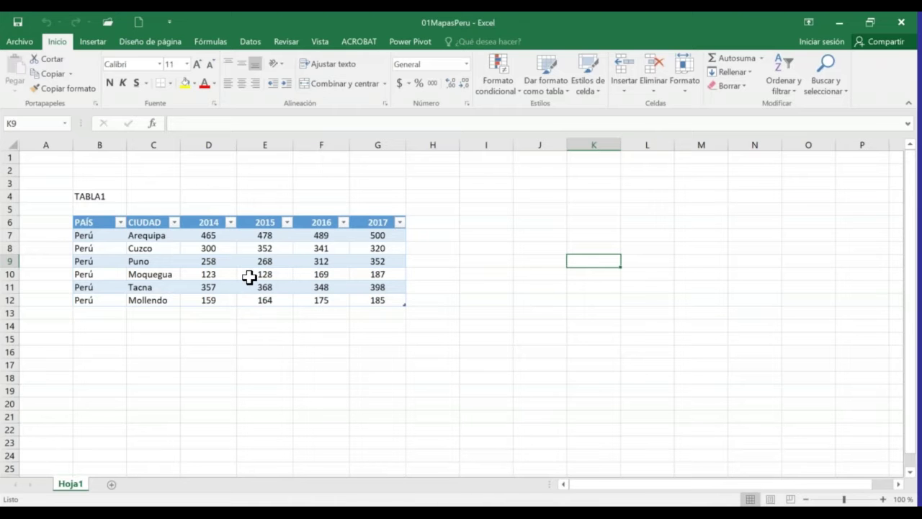
Select cells inside and outside the city data to see which belong to the table
click(455, 219)
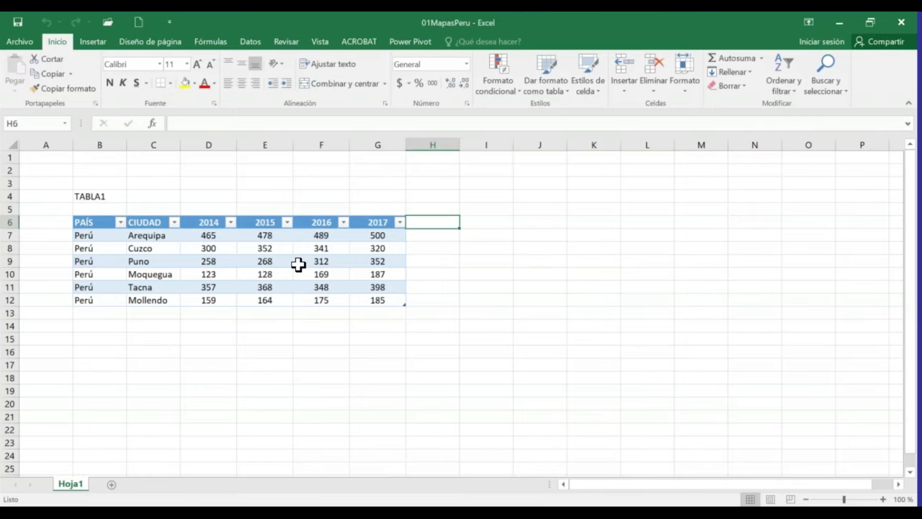
click(265, 263)
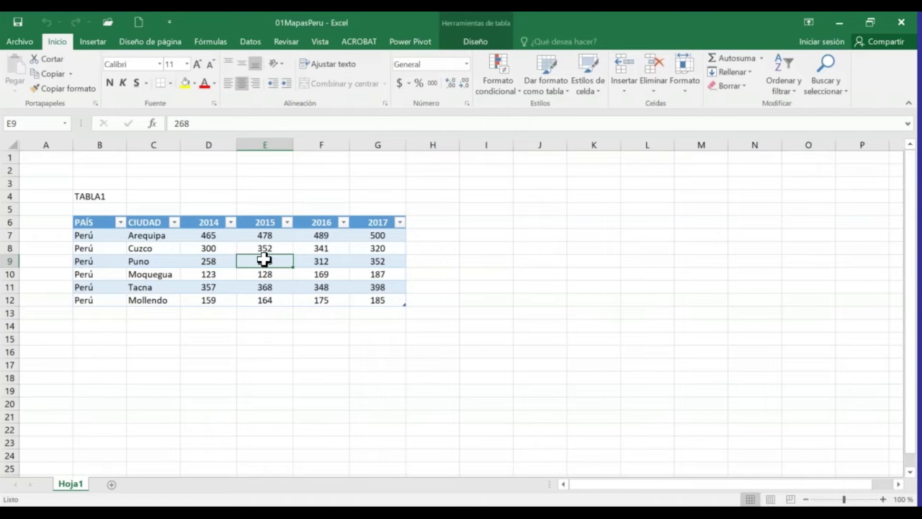
click(285, 197)
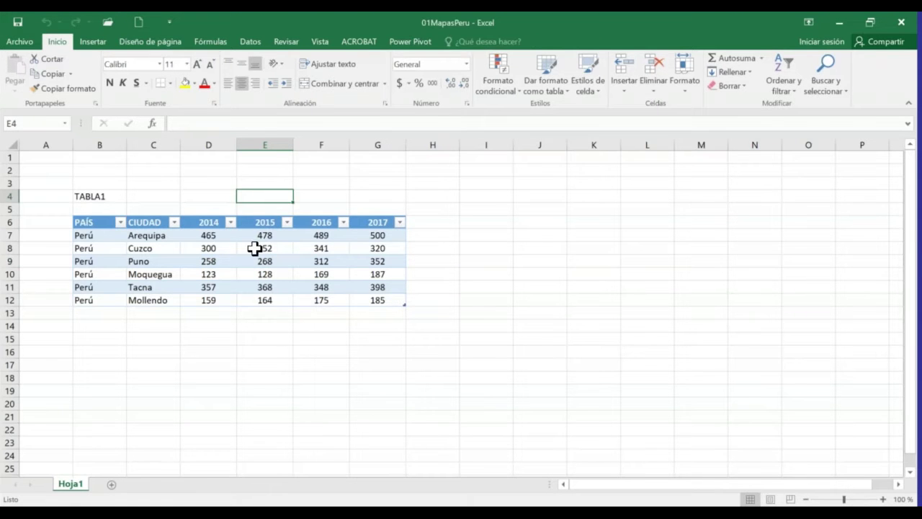
click(226, 256)
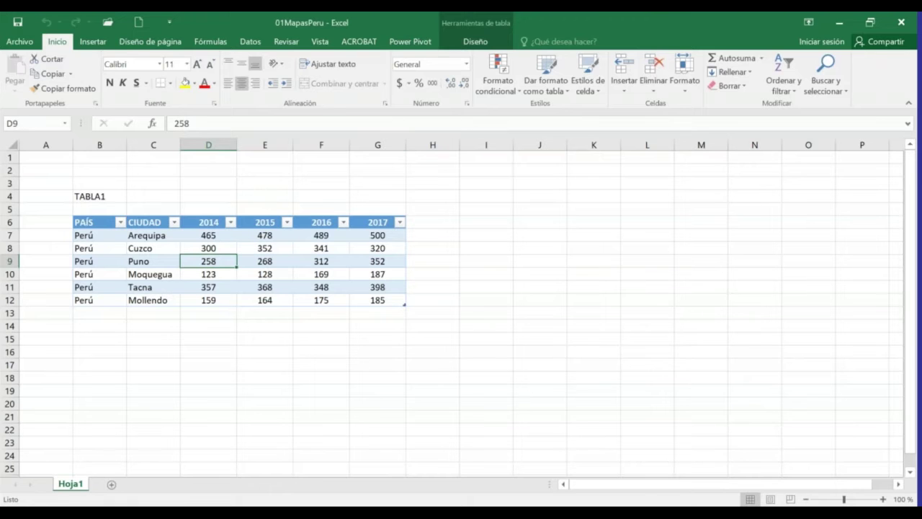
Confirm on the Diseño tab that the table is named Tabla1, then show Insertar
click(472, 42)
click(29, 73)
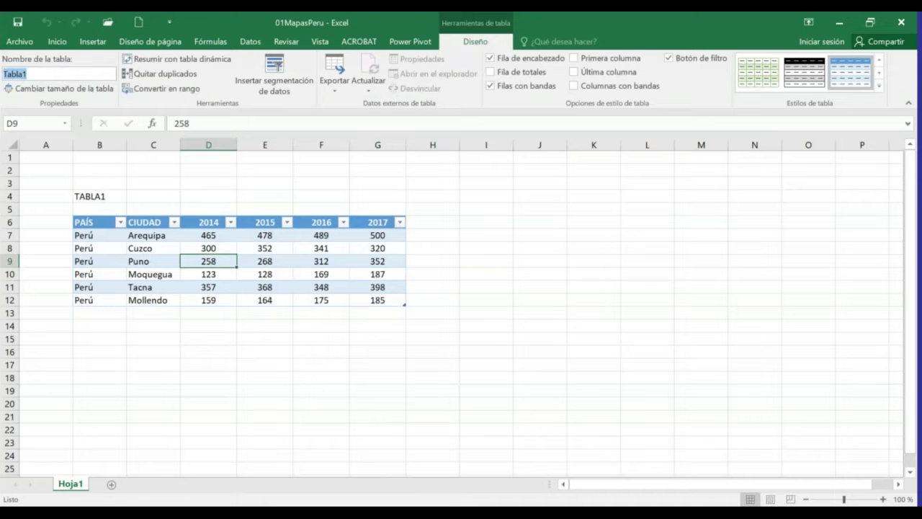
click(264, 326)
click(265, 261)
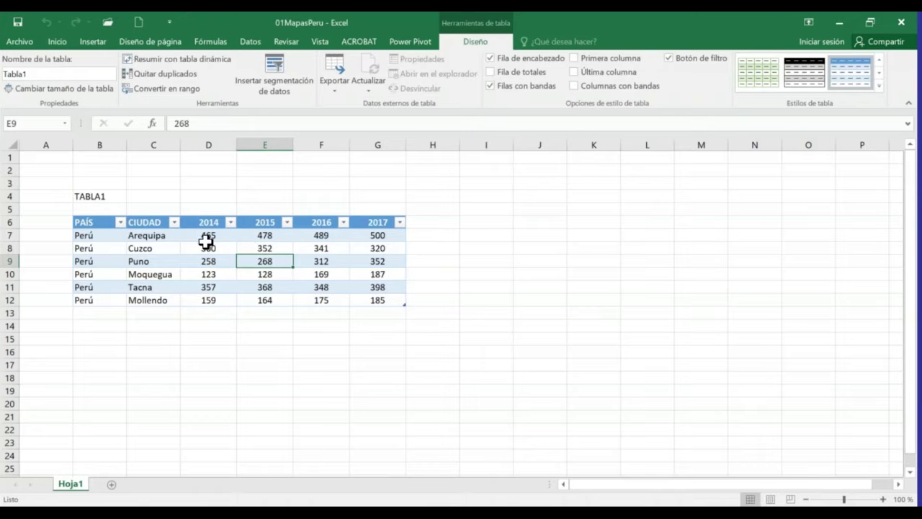
click(98, 43)
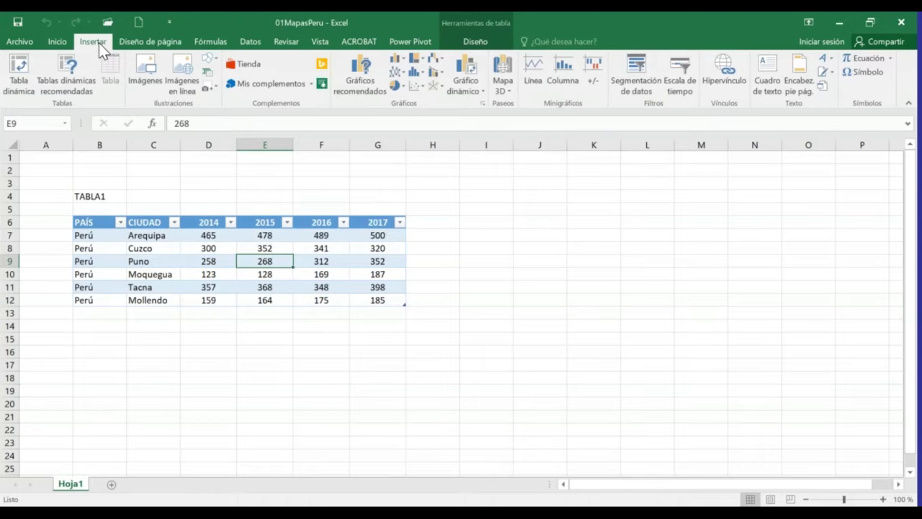
Launch Mapa 3D on Tabla1 so the six Peruvian cities plot by CIUDAD and PAÍS
click(499, 65)
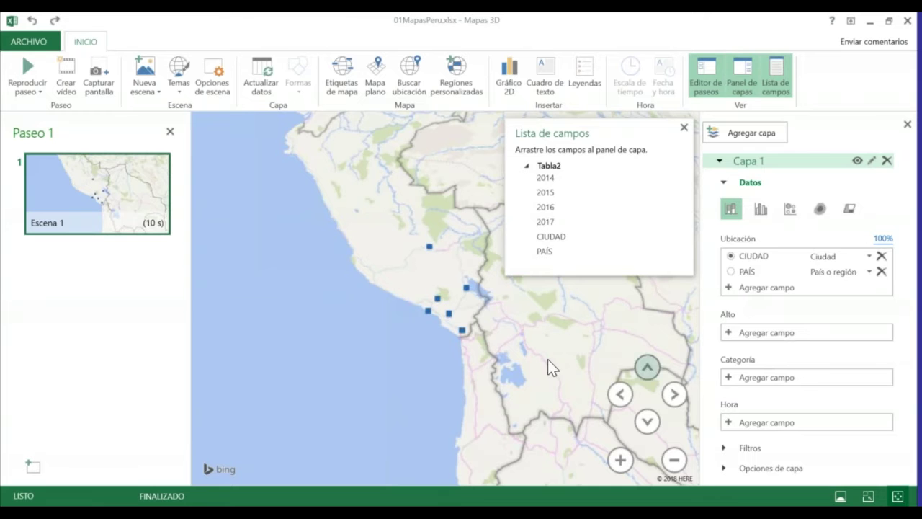
click(620, 460)
click(620, 459)
click(670, 459)
click(646, 421)
click(647, 421)
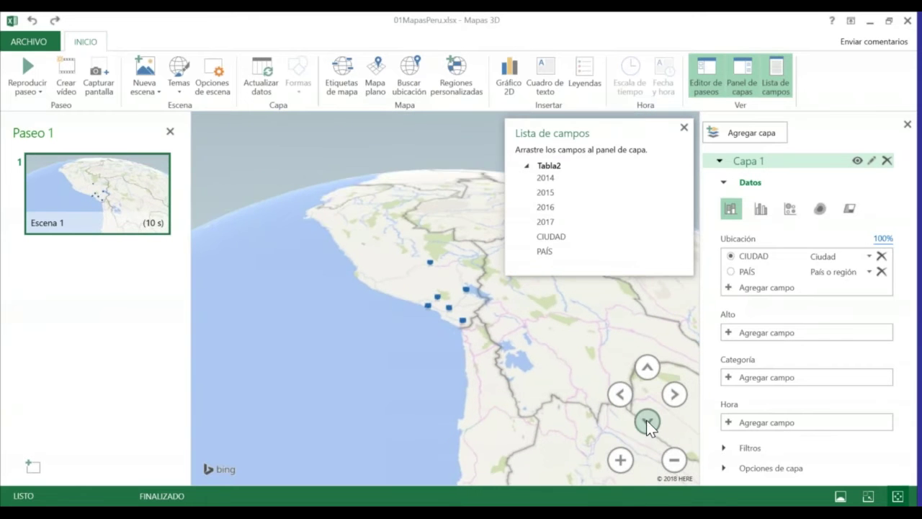
click(646, 368)
click(647, 369)
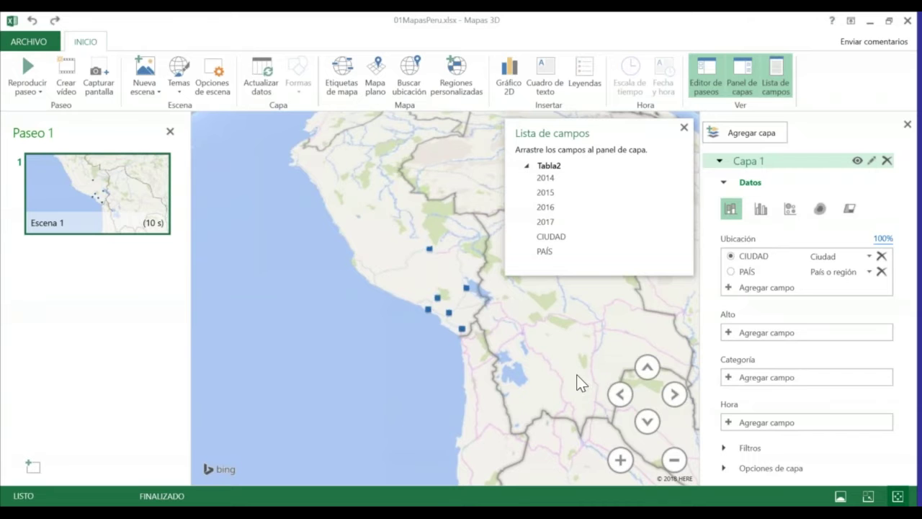
click(620, 394)
click(670, 395)
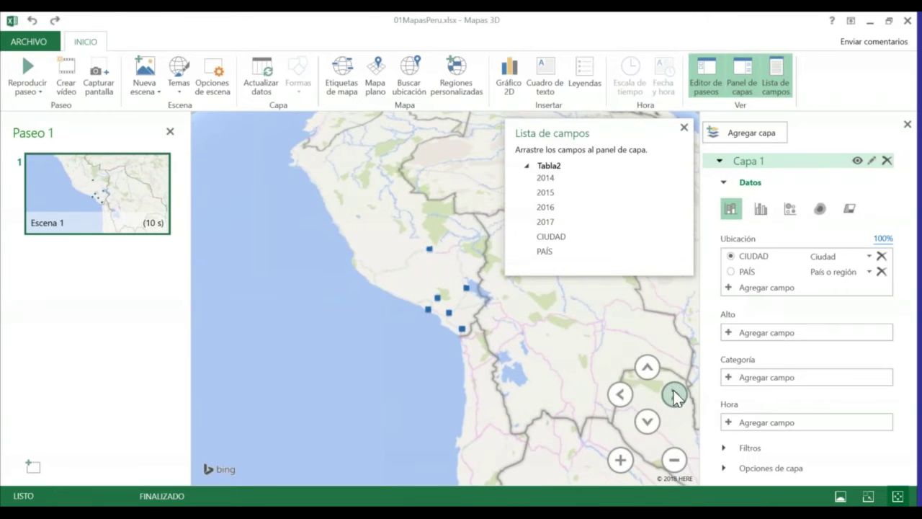
drag(547, 125, 543, 130)
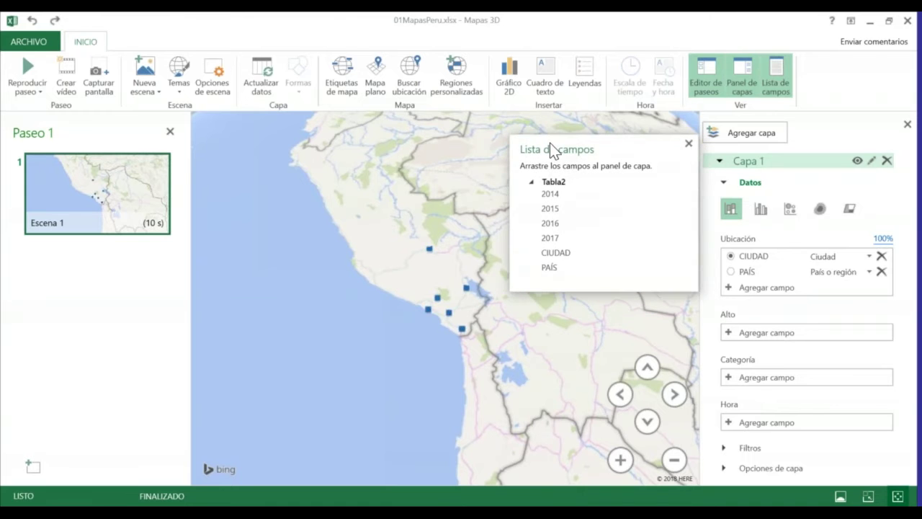
drag(543, 130, 549, 121)
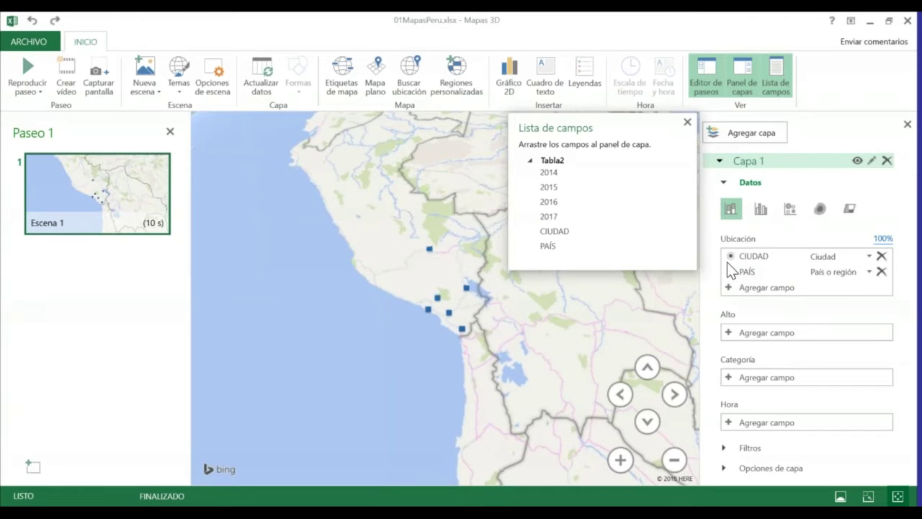
Hide the field list and try country mapping and shaded regions, then return to columns
click(688, 123)
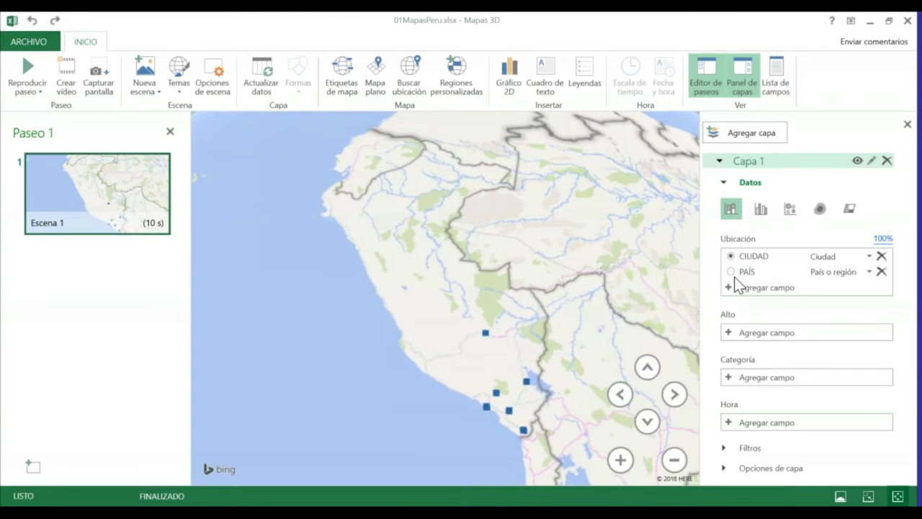
click(732, 272)
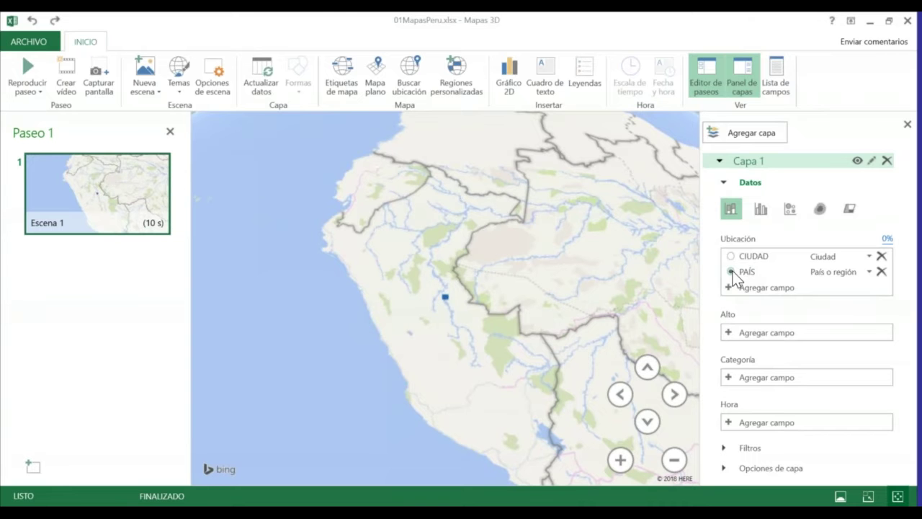
click(848, 209)
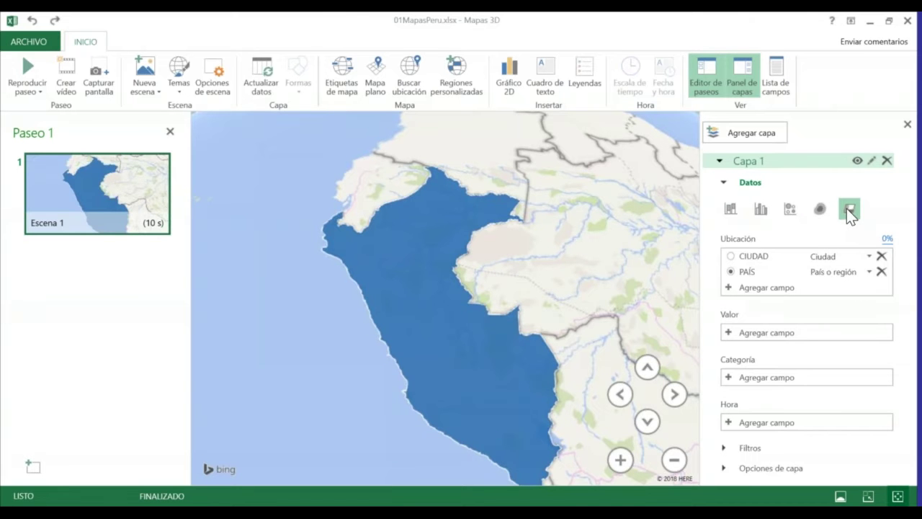
click(729, 210)
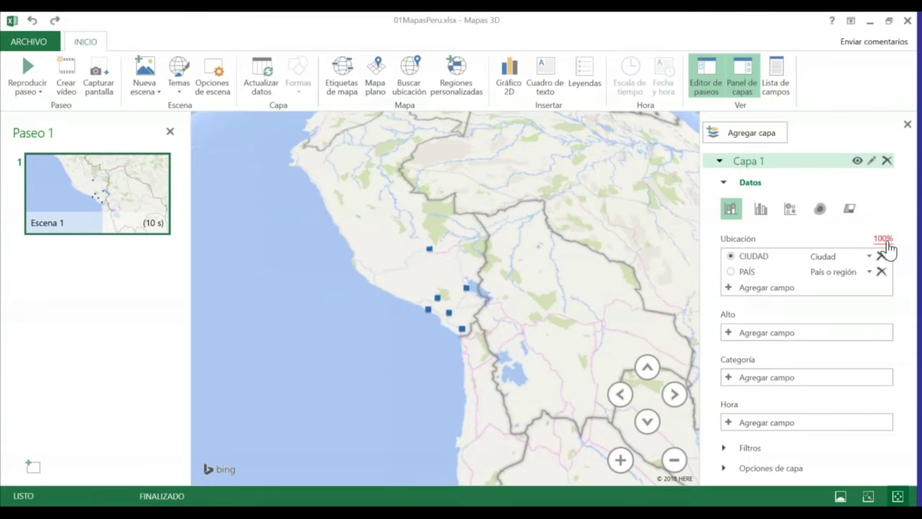
Confirm 100% mapping confidence, then set the layer back to locate by CIUDAD
click(883, 238)
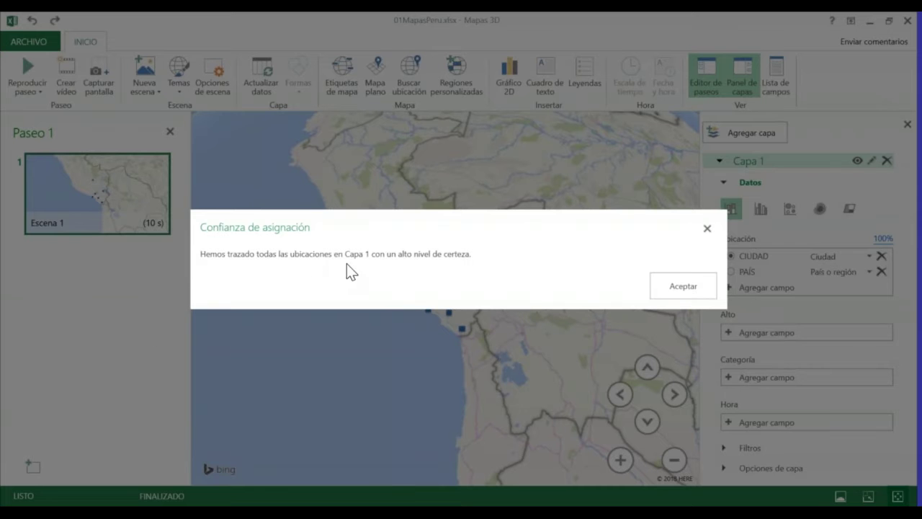
click(677, 289)
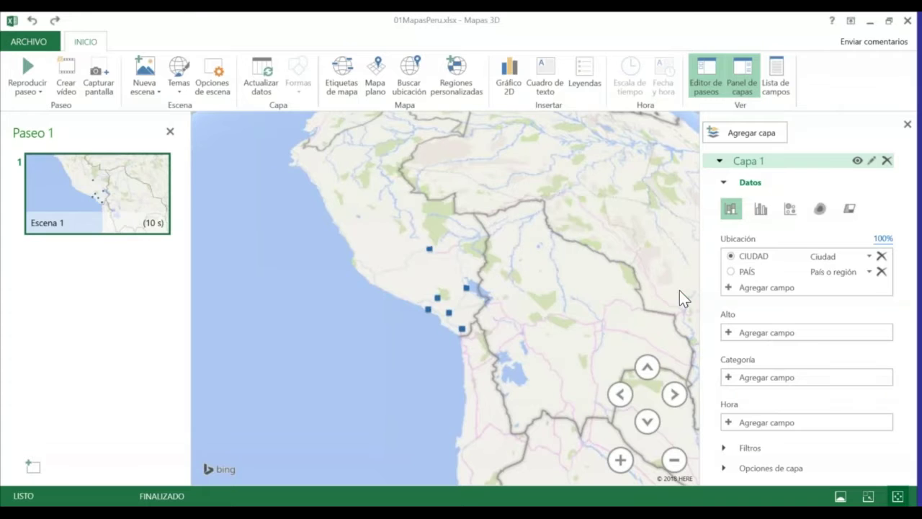
click(732, 271)
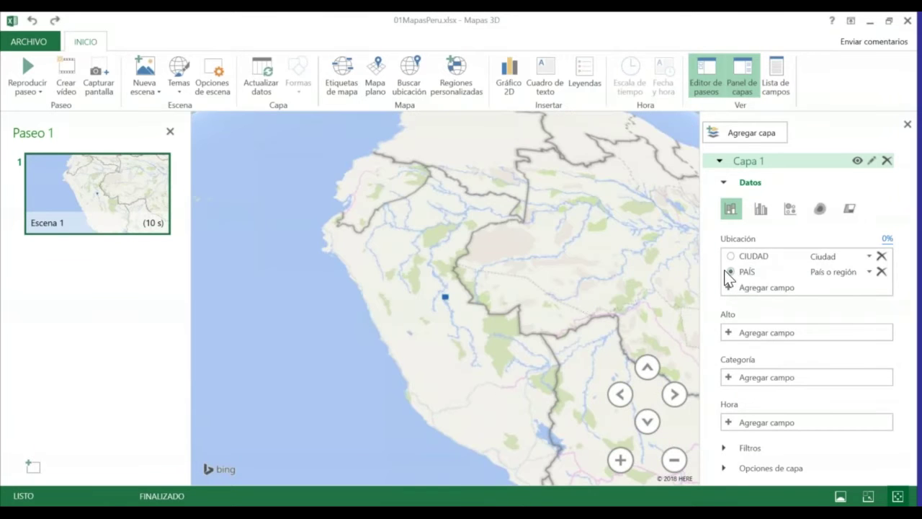
click(730, 257)
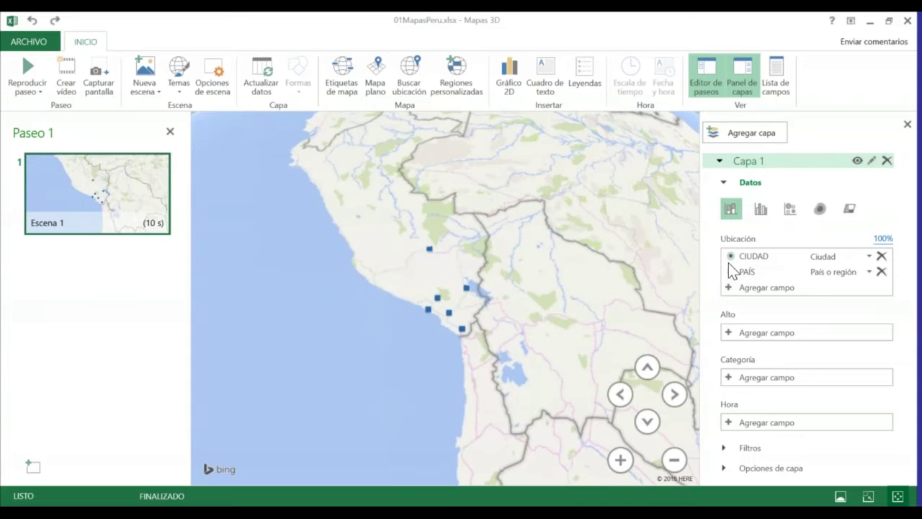
Remove PAÍS from the location fields, then pick it again from the location field dropdown
click(882, 271)
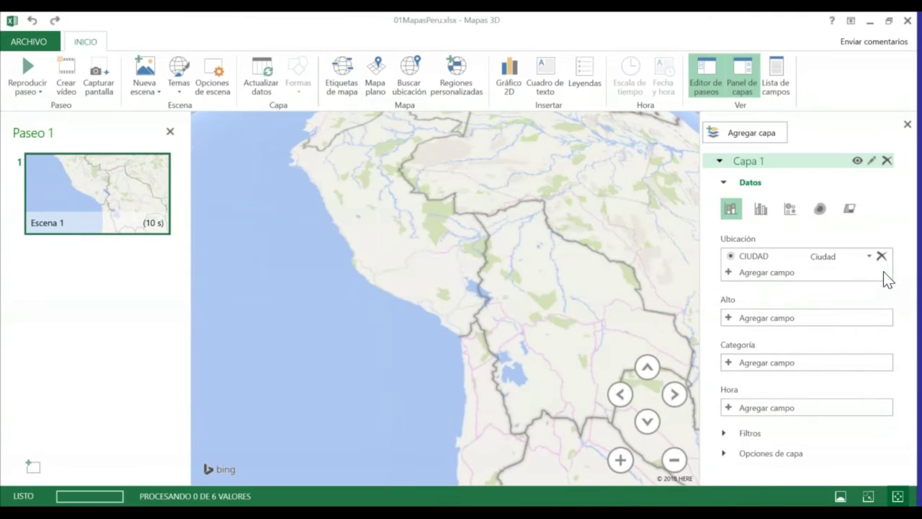
drag(605, 290, 642, 332)
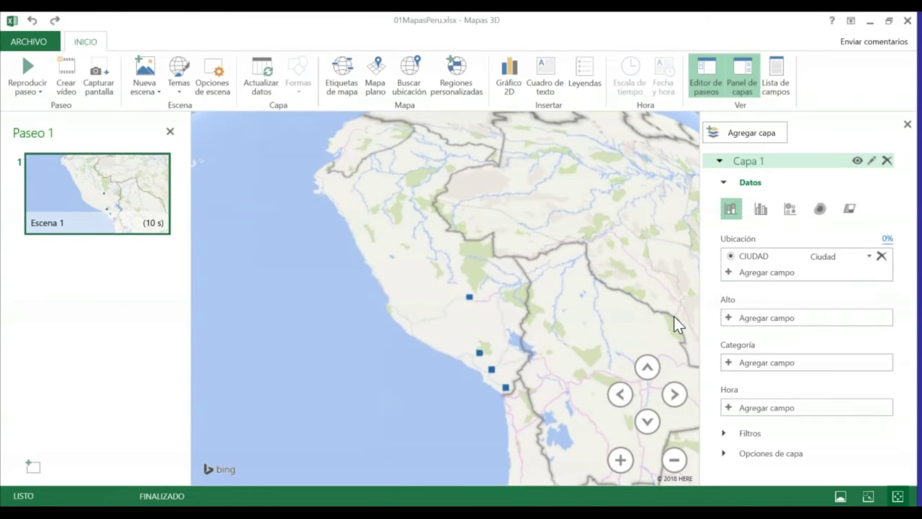
click(732, 273)
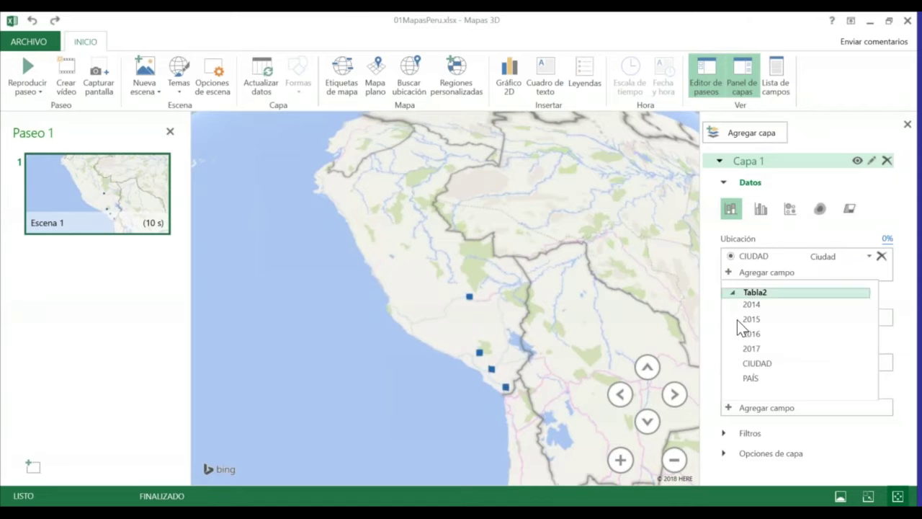
click(748, 374)
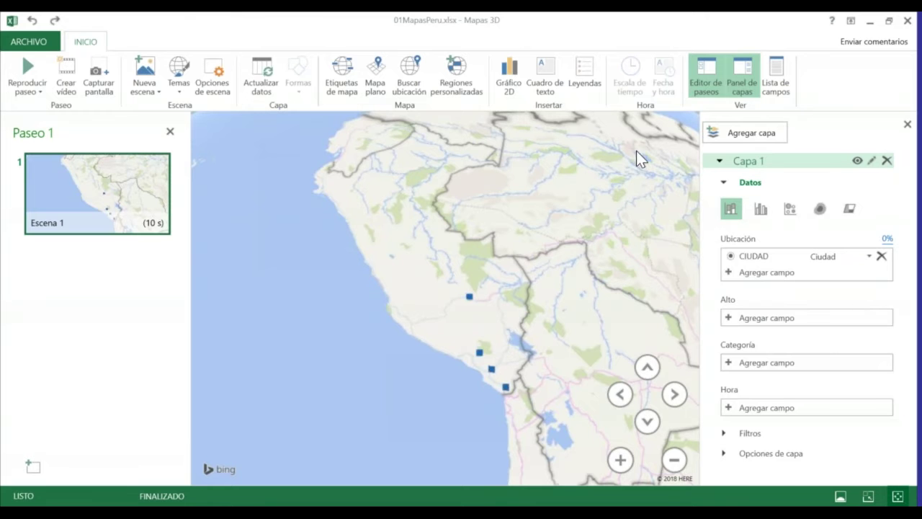
Drag PAÍS from Lista de campos into Ubicación and move the field list aside
click(774, 70)
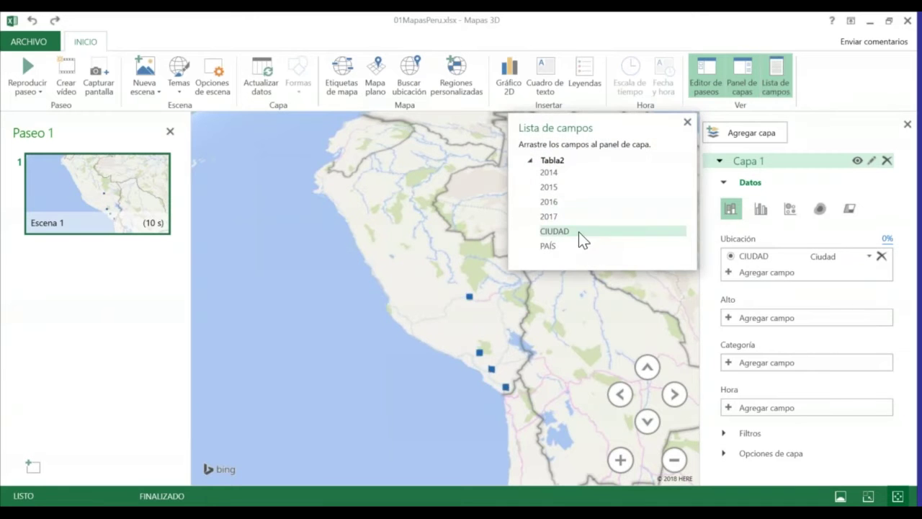
mouse_move(561, 248)
mouse_down()
mouse_move(664, 251)
mouse_move(763, 285)
mouse_up()
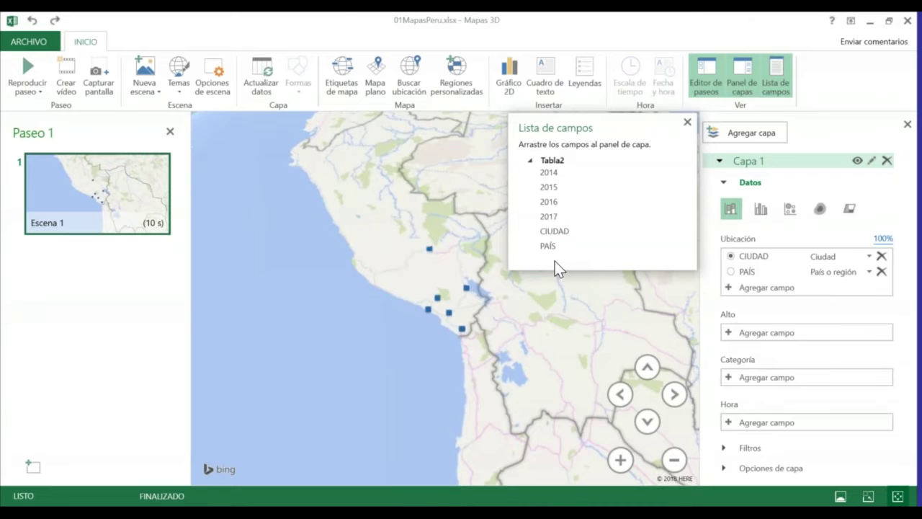
mouse_move(609, 129)
mouse_down()
mouse_move(599, 71)
mouse_move(612, 71)
mouse_up()
drag(537, 237, 568, 325)
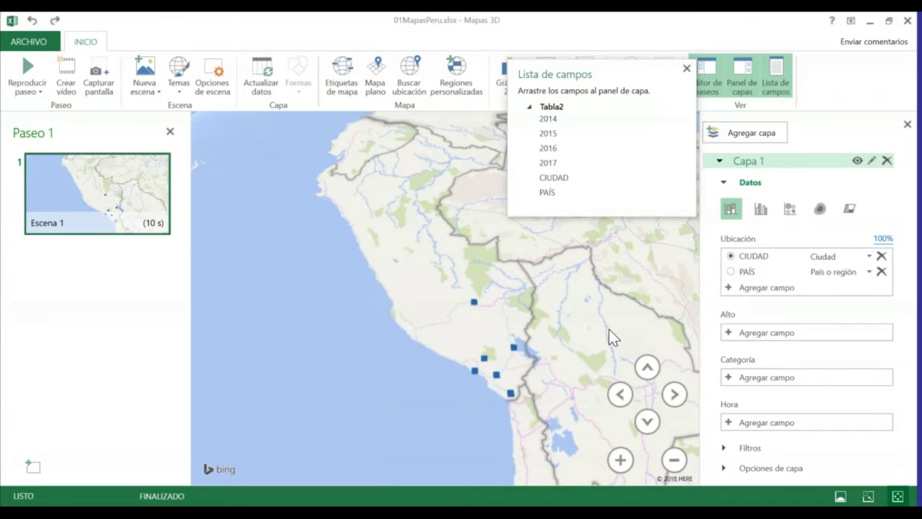
Make the 2014 field set the column heights in Alto
drag(608, 330, 602, 322)
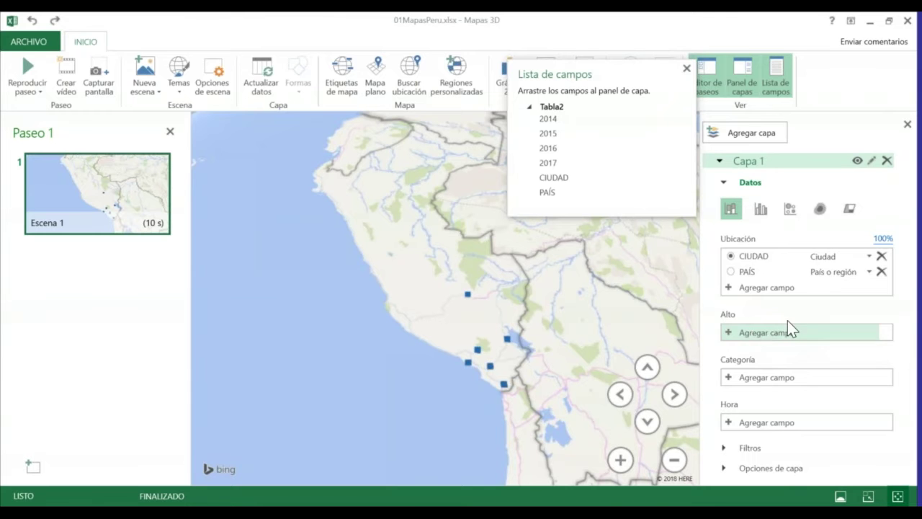
click(732, 337)
click(728, 335)
drag(549, 119, 732, 334)
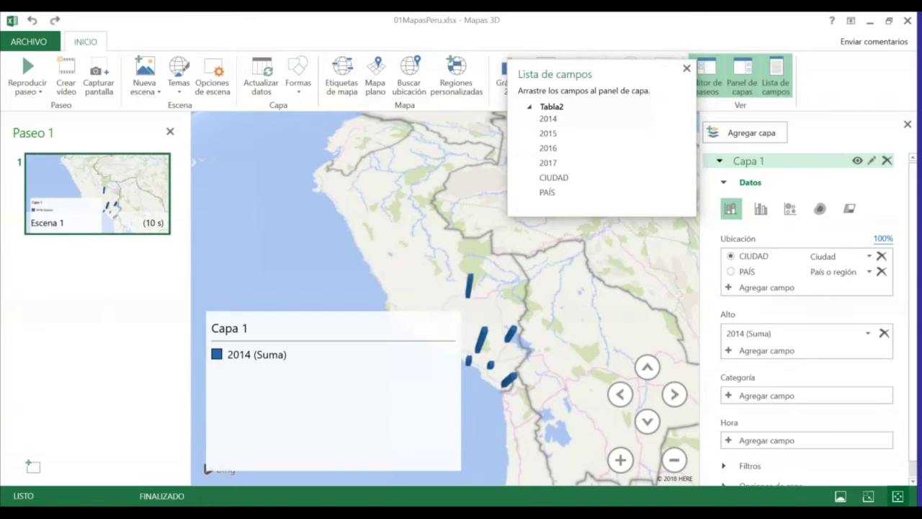
click(428, 366)
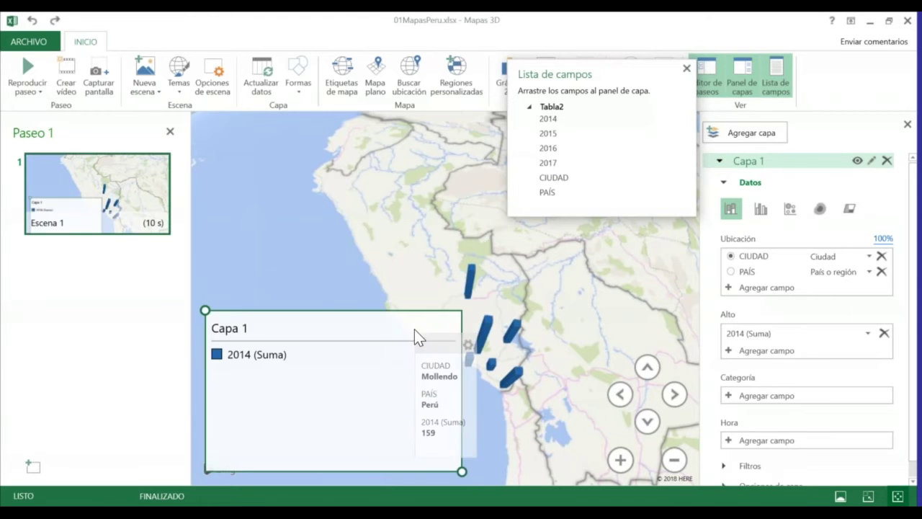
click(579, 449)
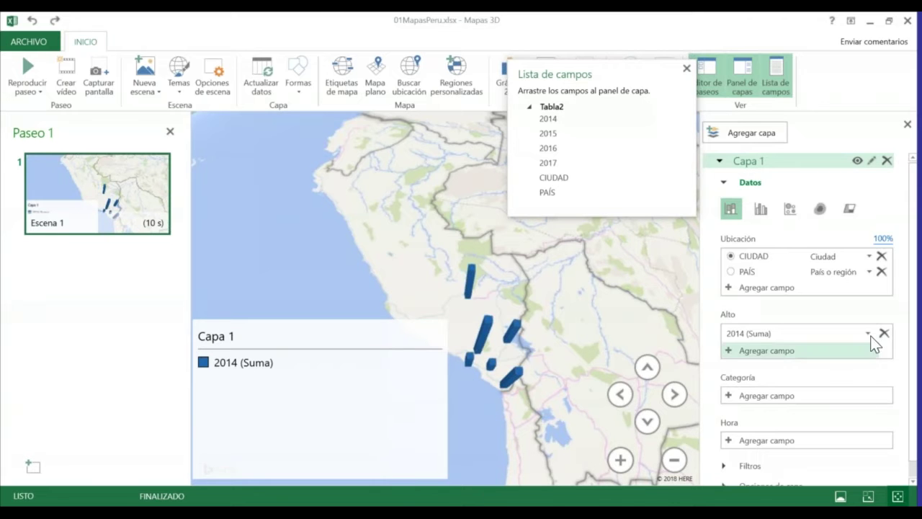
Stack 2015, 2016 and 2017 onto the columns with Agregar campo, then close Lista de campos
click(729, 352)
click(752, 398)
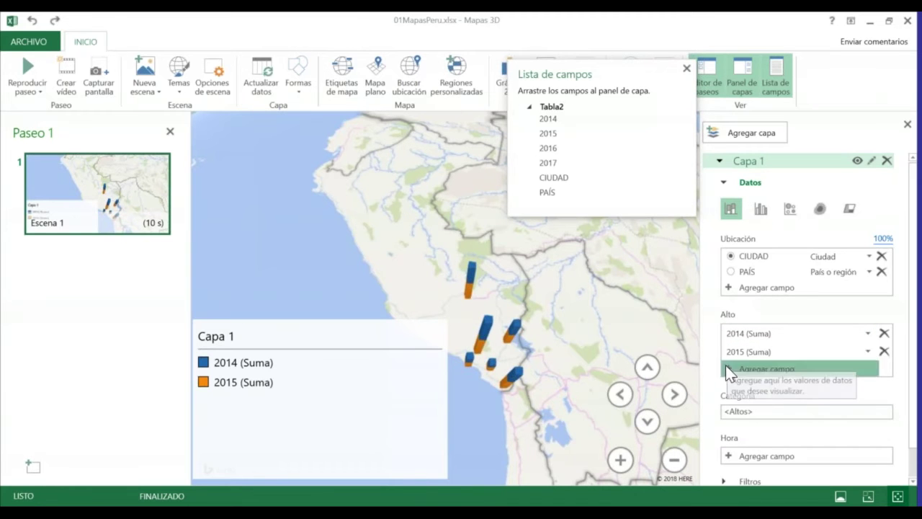
click(729, 365)
click(751, 429)
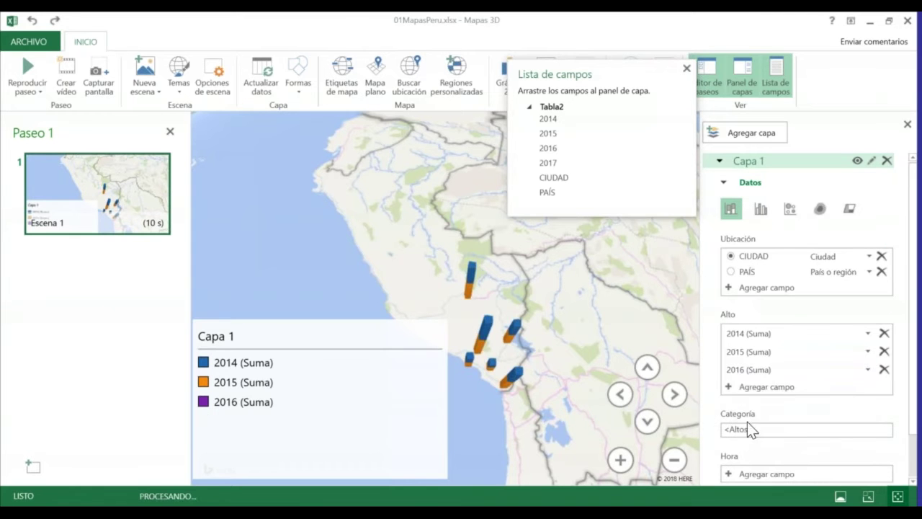
click(731, 387)
click(748, 462)
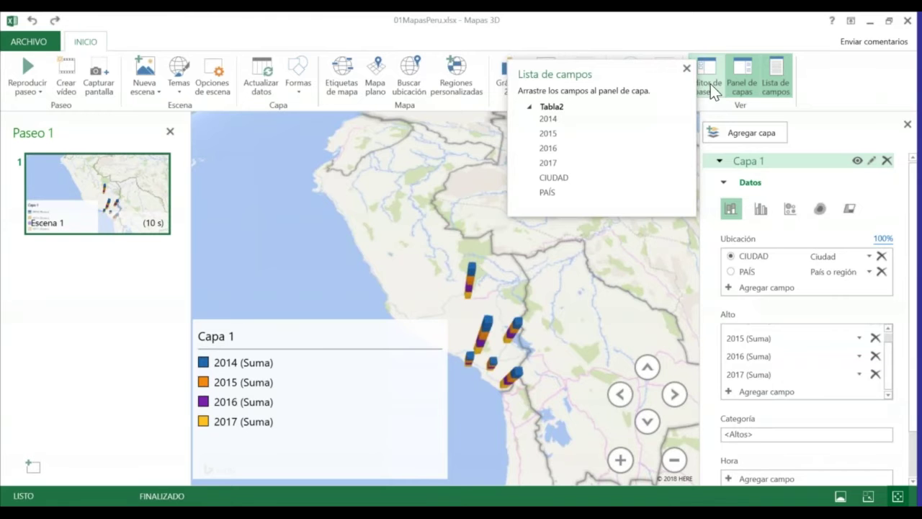
click(687, 69)
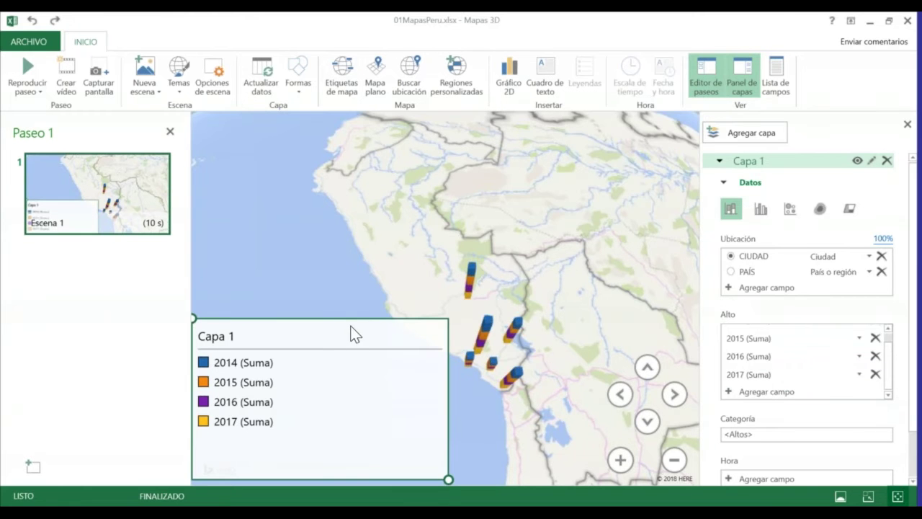
Shrink the legend box to fit its entries and tilt the map into 3D perspective
drag(448, 480, 353, 457)
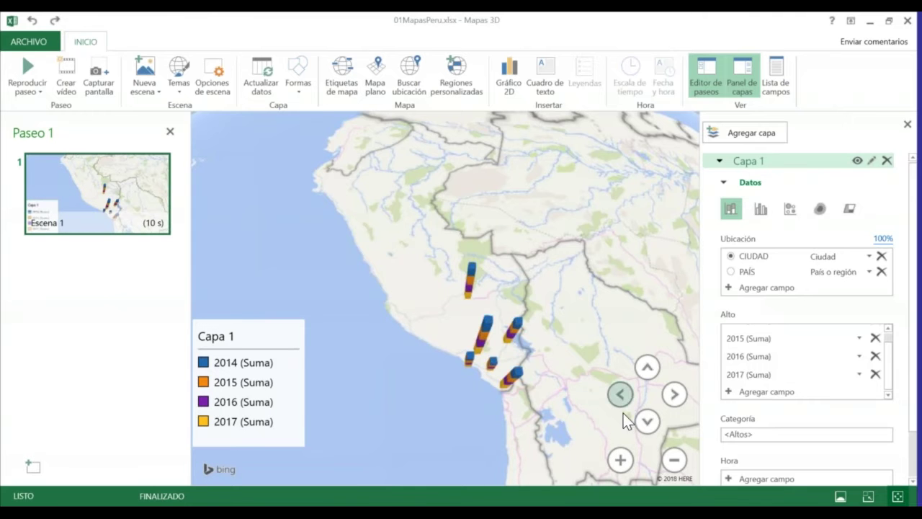
click(648, 419)
click(648, 421)
click(649, 369)
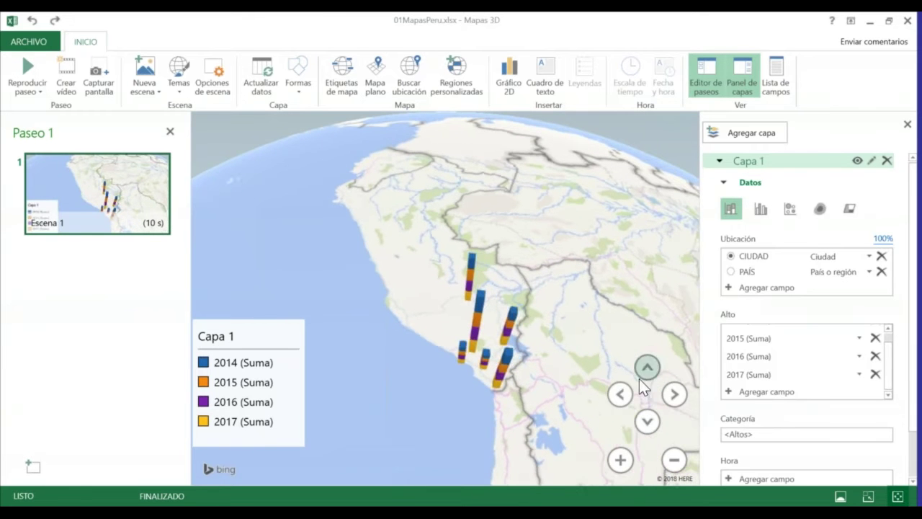
click(621, 459)
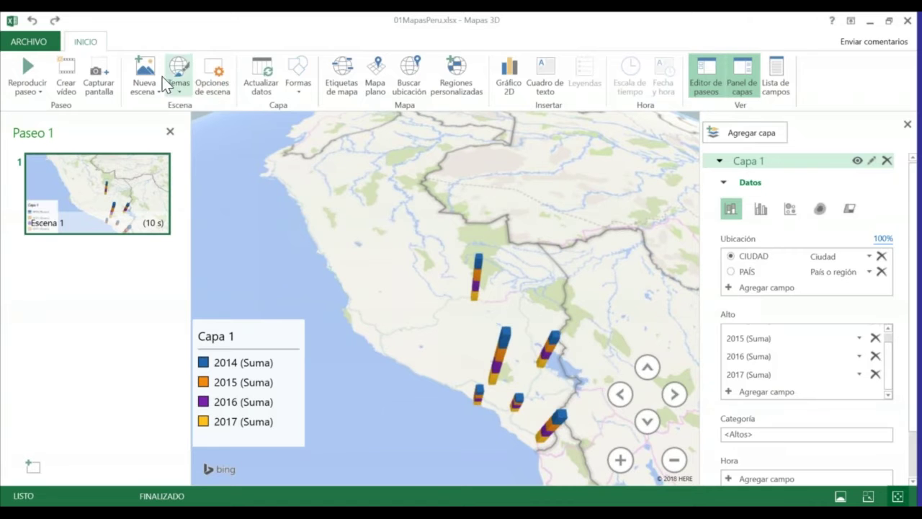
Turn on Etiquetas de mapa and zoom in around Arequipa
click(339, 70)
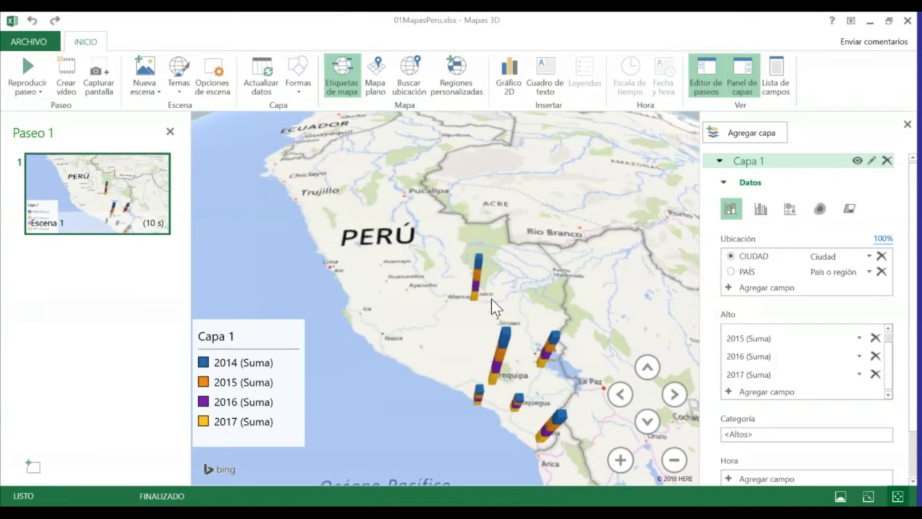
click(620, 460)
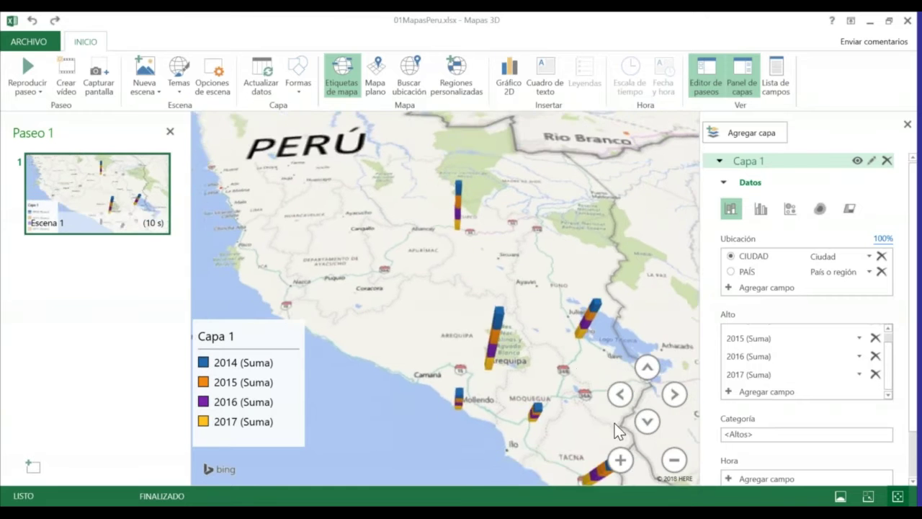
click(628, 462)
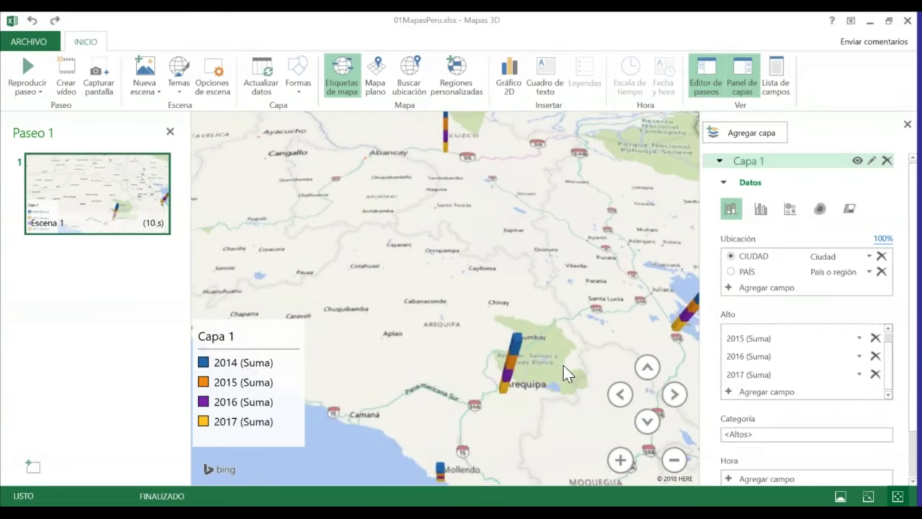
click(621, 461)
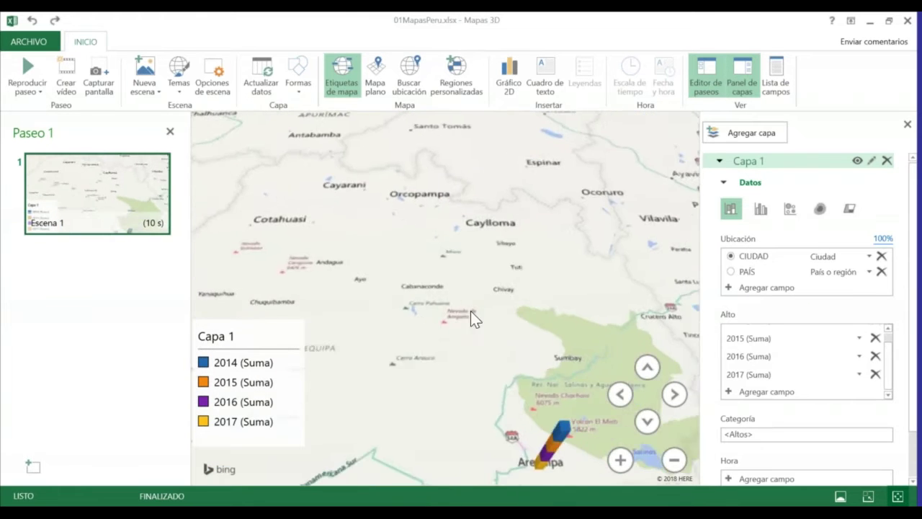
Zoom in on the Arequipa column down to street level, tilting toward overhead
click(620, 461)
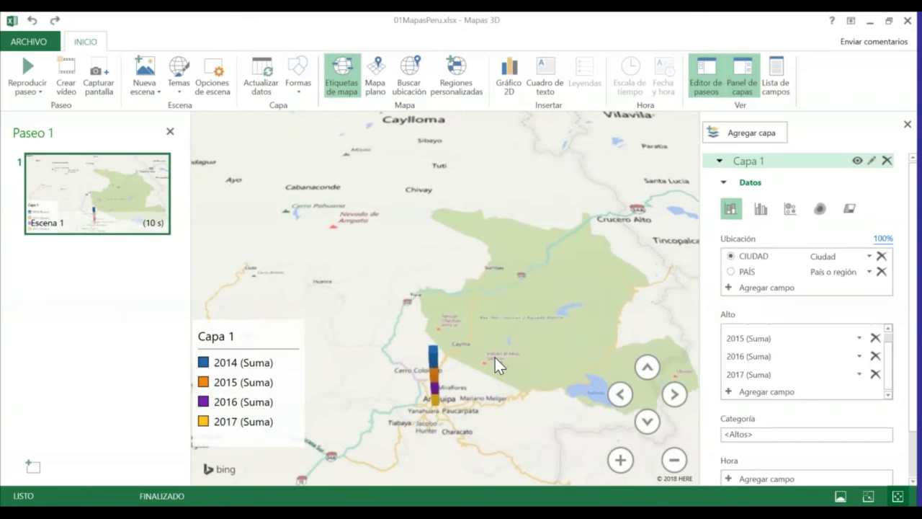
click(621, 461)
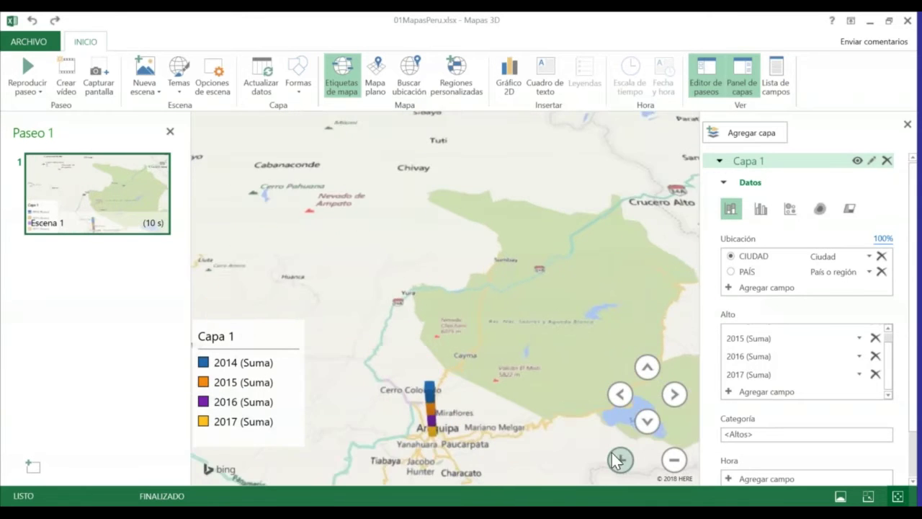
click(621, 461)
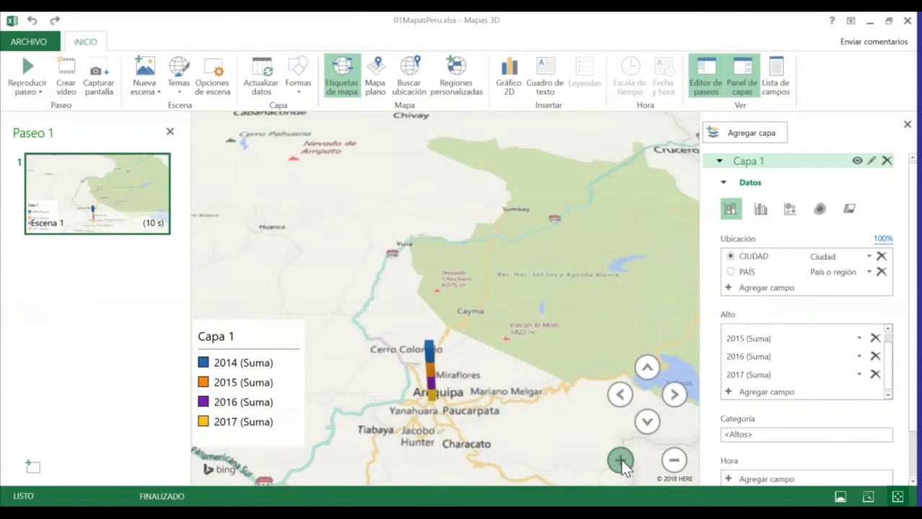
click(620, 461)
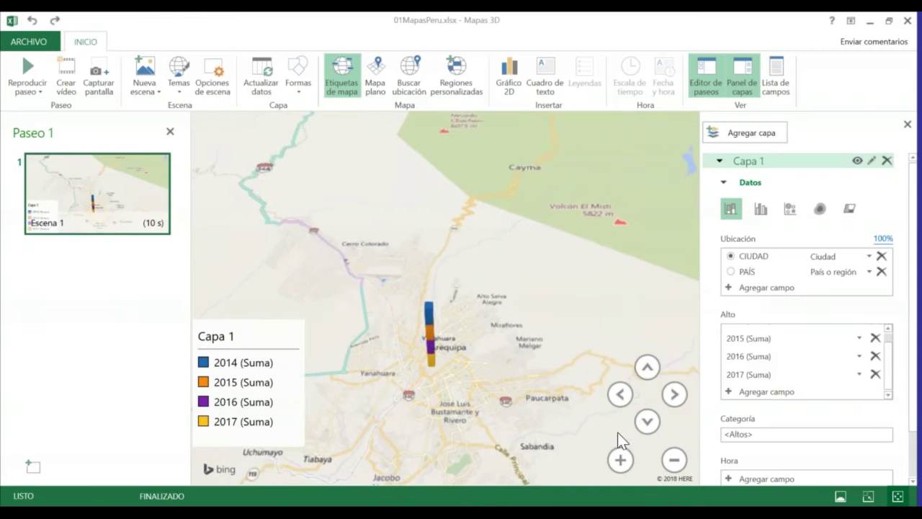
click(646, 370)
click(619, 460)
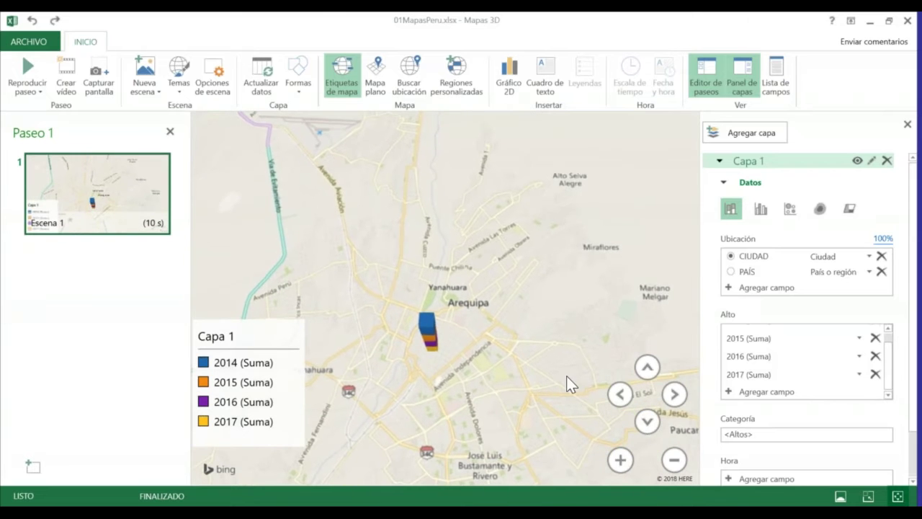
click(620, 460)
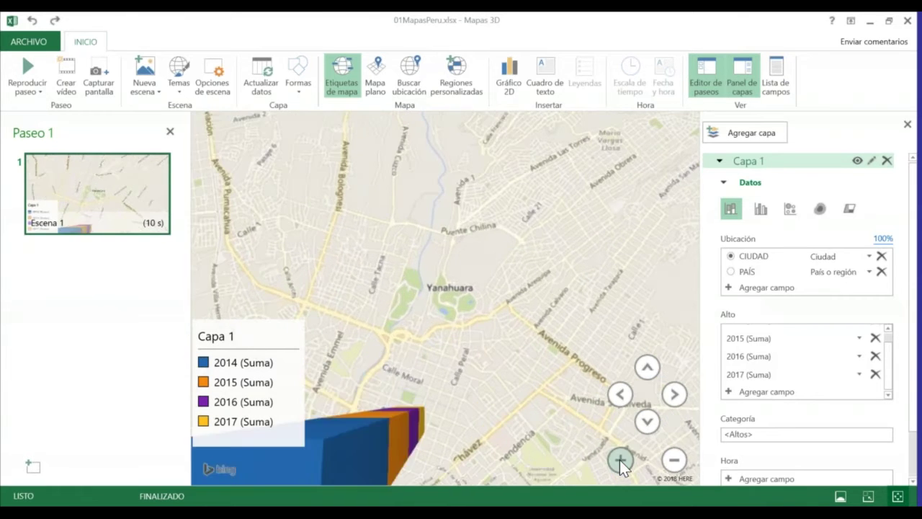
click(620, 459)
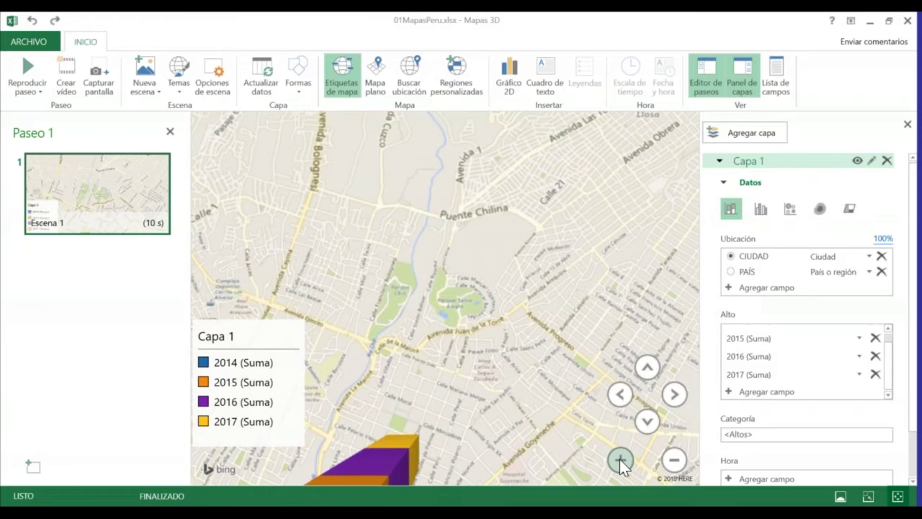
Zoom back out to a regional view spanning Lake Titicaca, Arica, Lima and Cuzco
click(680, 461)
click(679, 460)
click(679, 460)
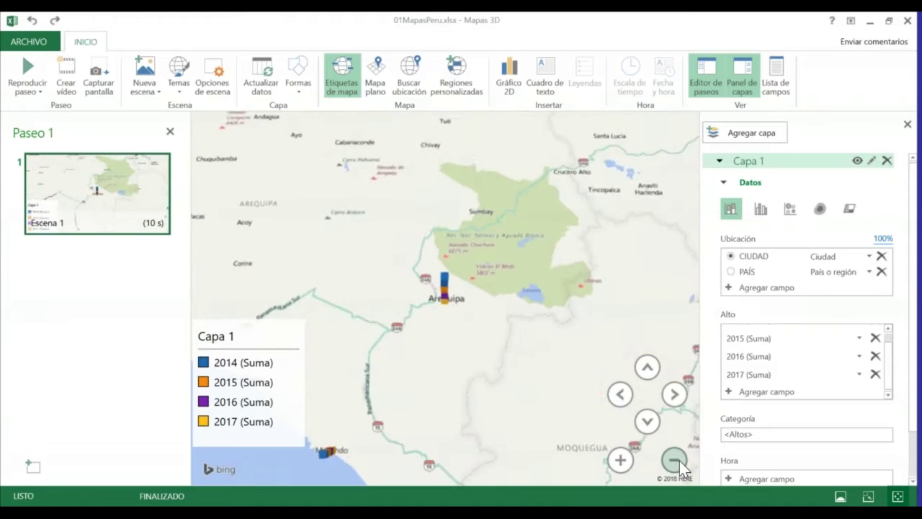
click(680, 460)
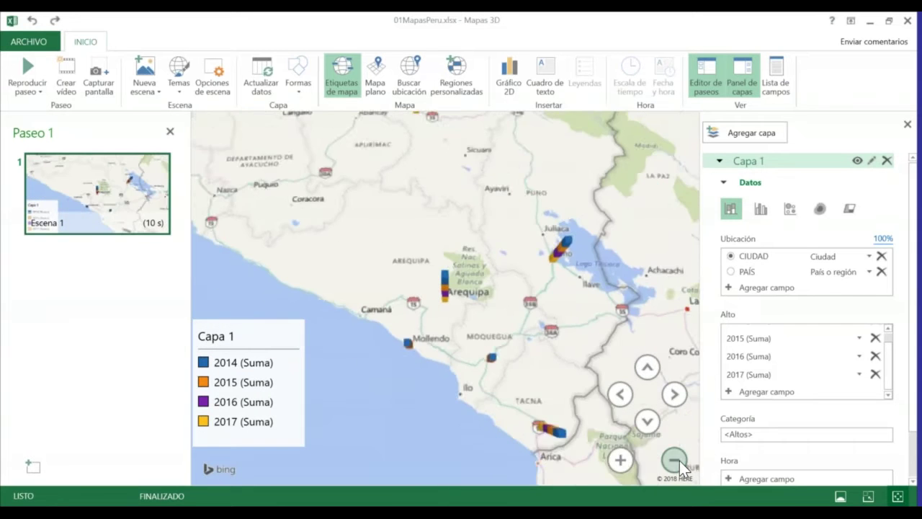
click(680, 461)
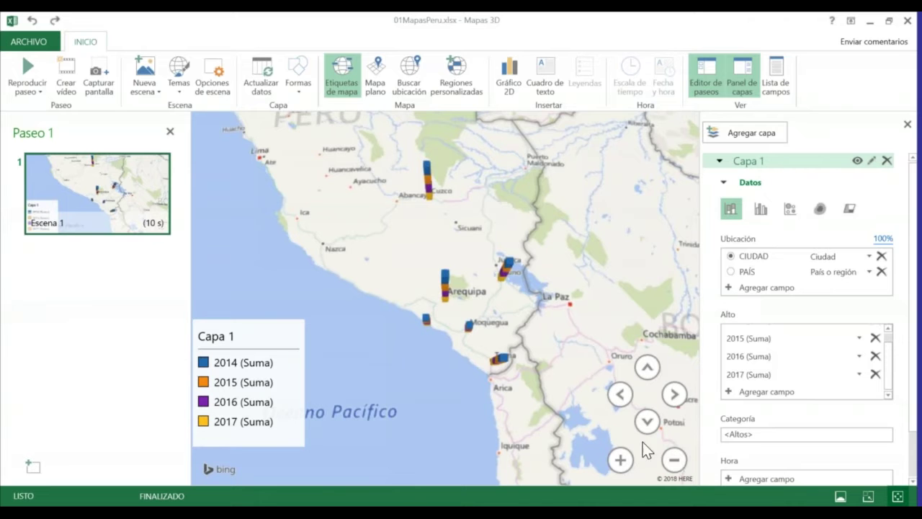
Zoom out to Peru and Bolivia, centre southern Peru, and tilt so the columns stand upright
click(673, 458)
click(673, 458)
click(675, 460)
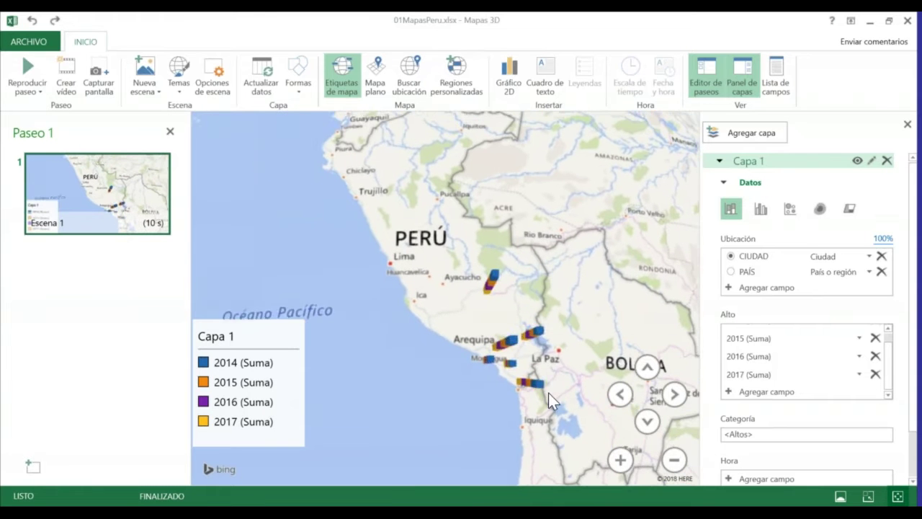
drag(591, 296, 590, 333)
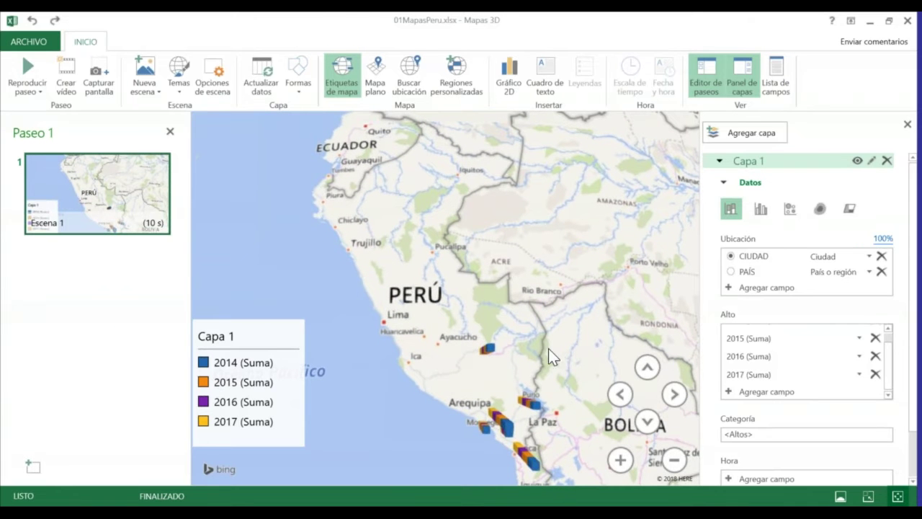
drag(572, 345, 581, 258)
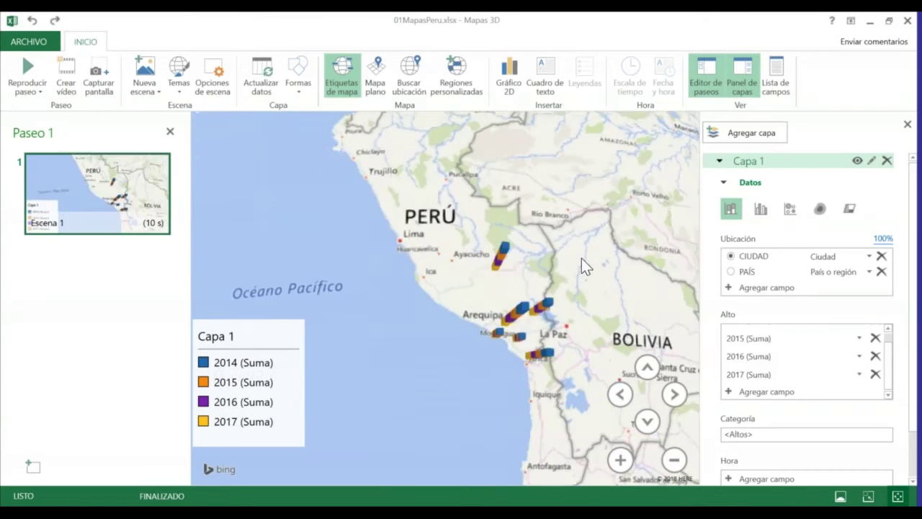
click(652, 427)
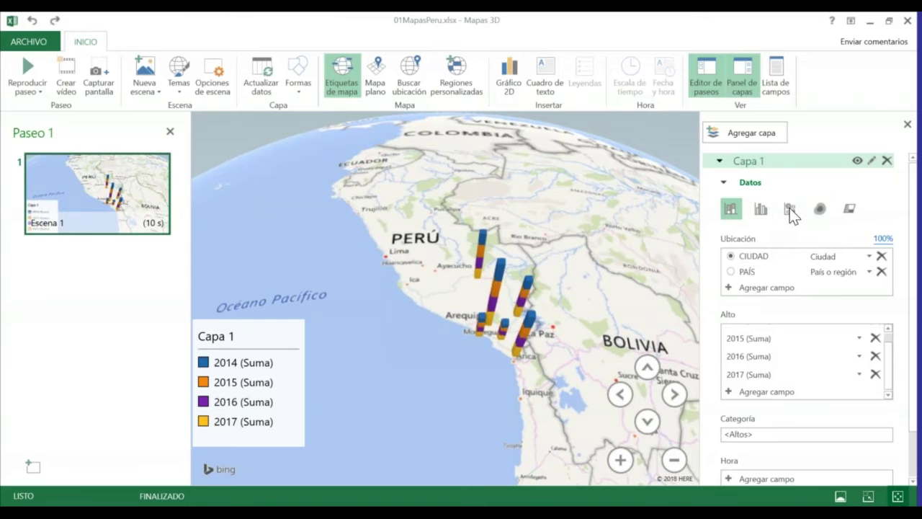
Preview clustered column, bubble, heat map and region layer types, then return to stacked columns
click(761, 209)
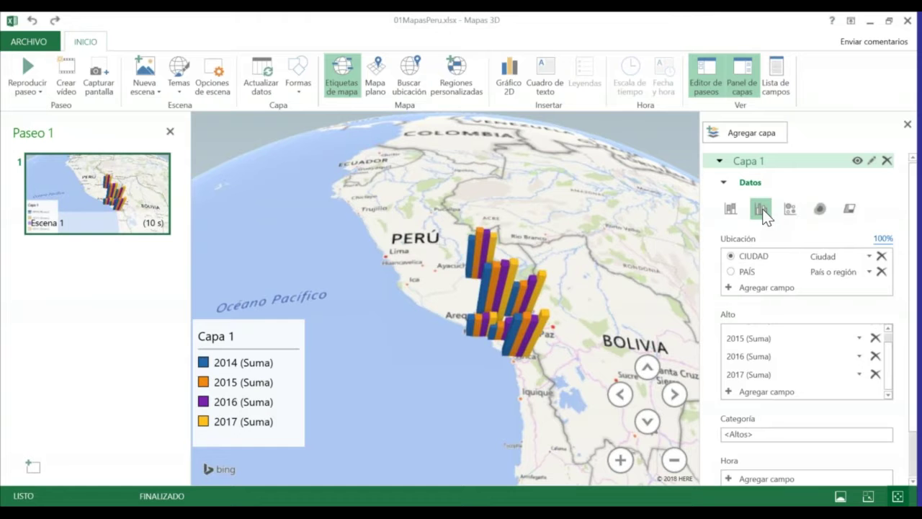
click(785, 207)
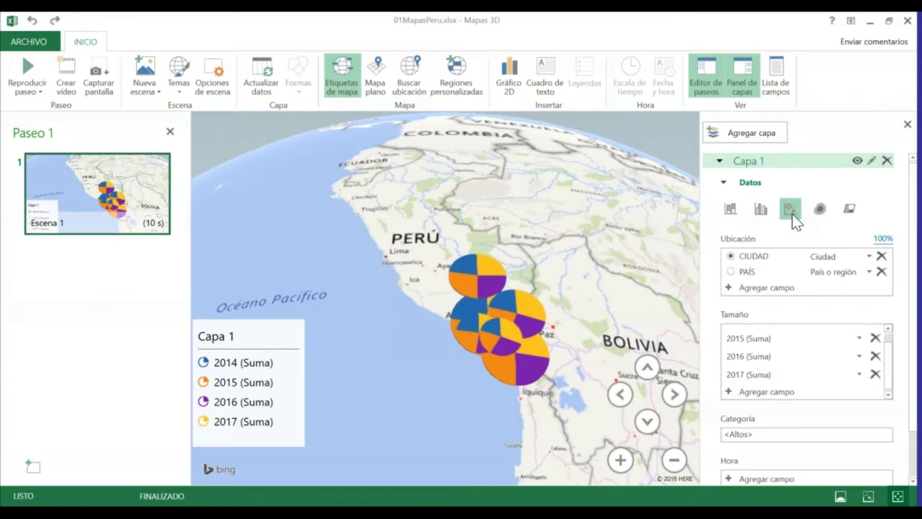
click(820, 209)
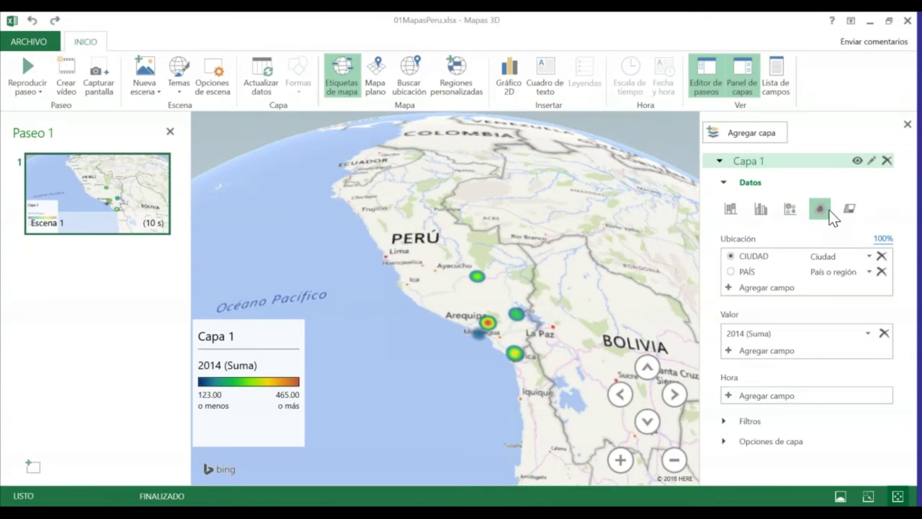
click(849, 208)
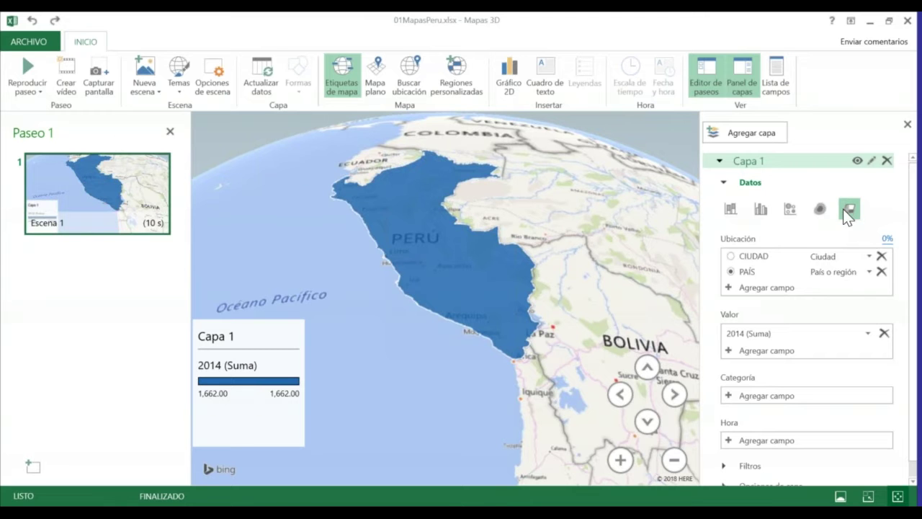
scroll(498, 286, up, 2)
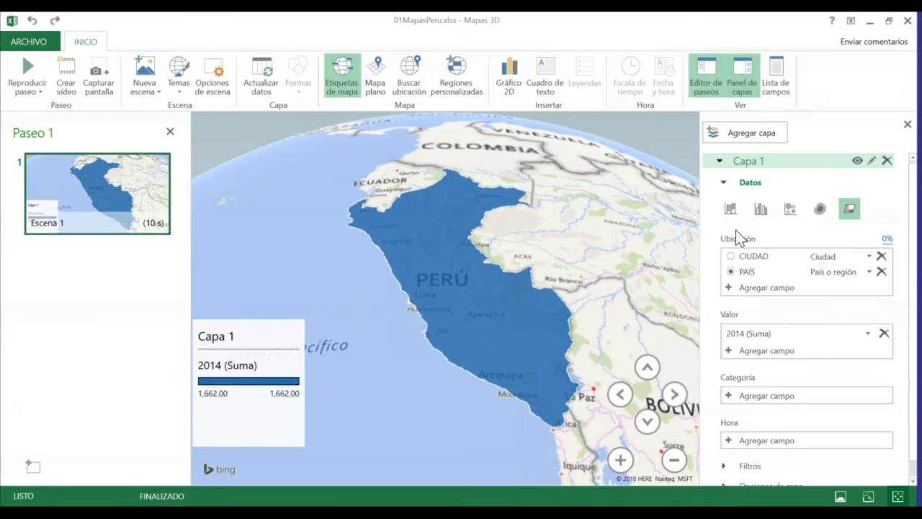
click(731, 211)
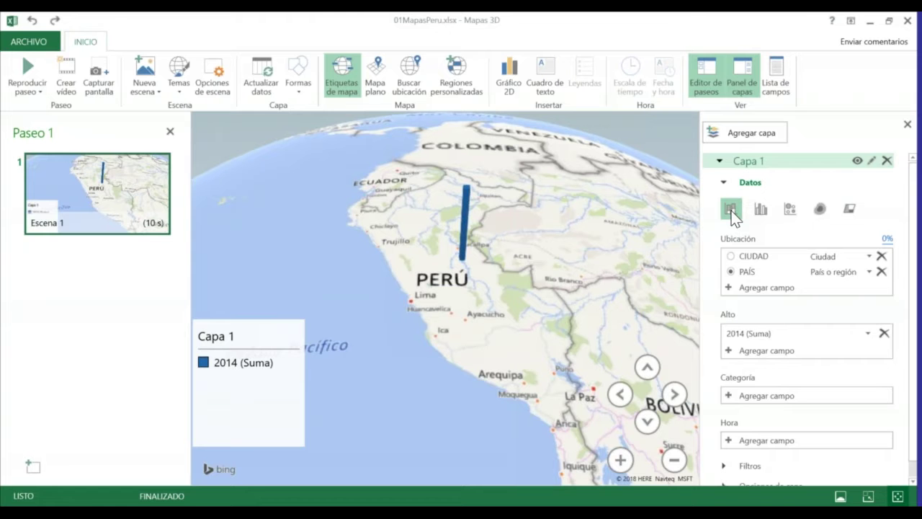
Locate Capa 1 by CIUDAD and add Tabla2's 2015 and 2016 fields to the column height
click(731, 257)
drag(593, 295, 619, 306)
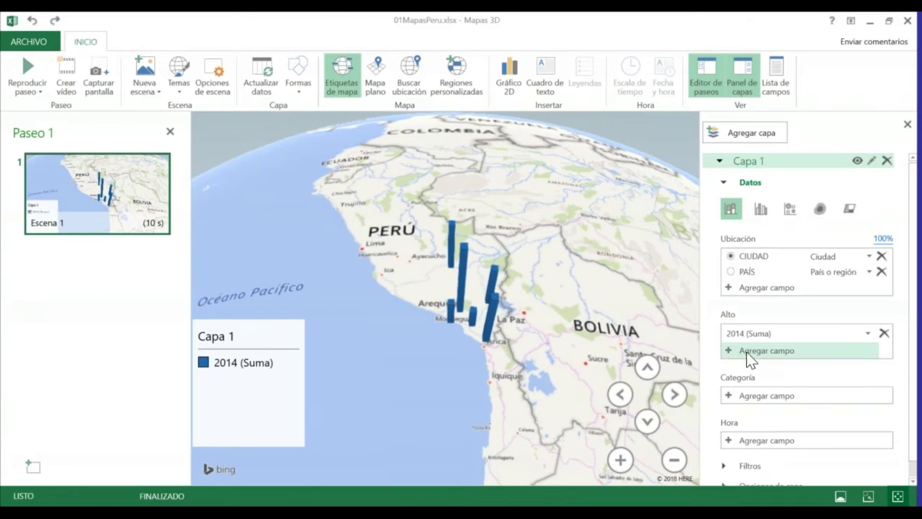
click(728, 346)
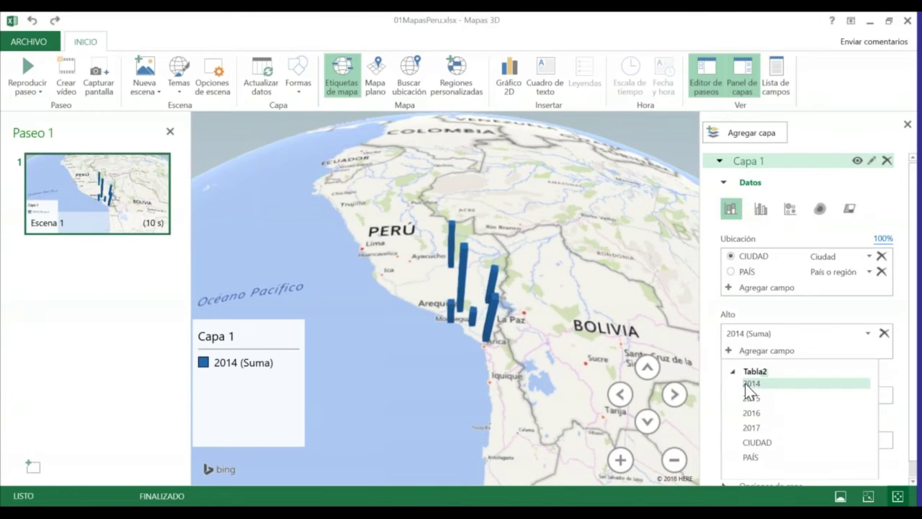
click(758, 399)
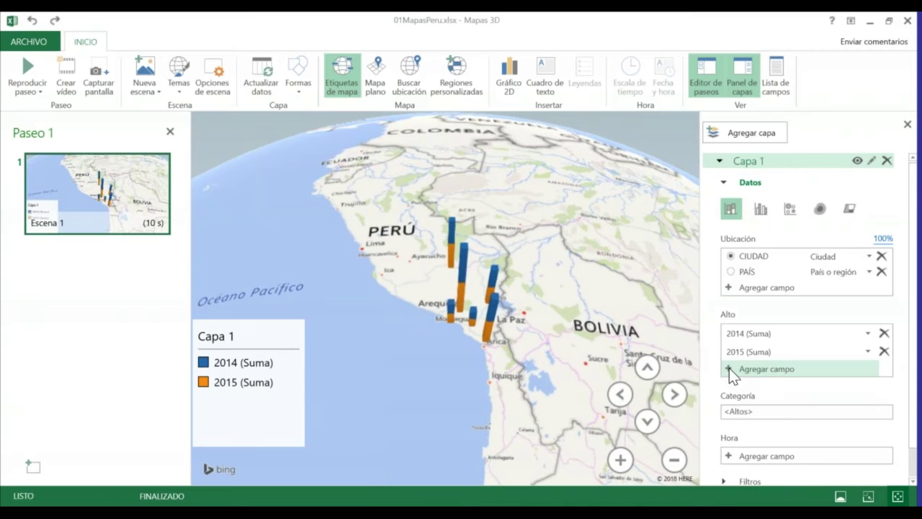
click(729, 369)
click(752, 430)
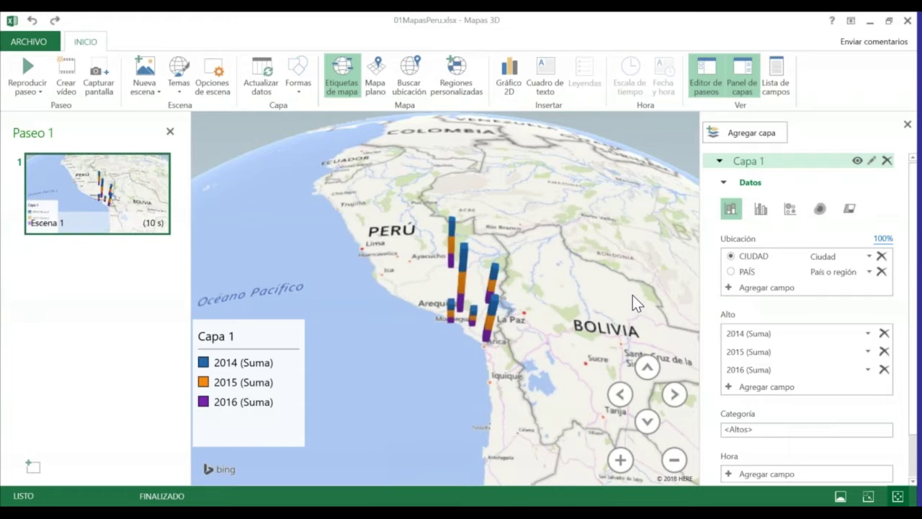
drag(613, 237, 629, 264)
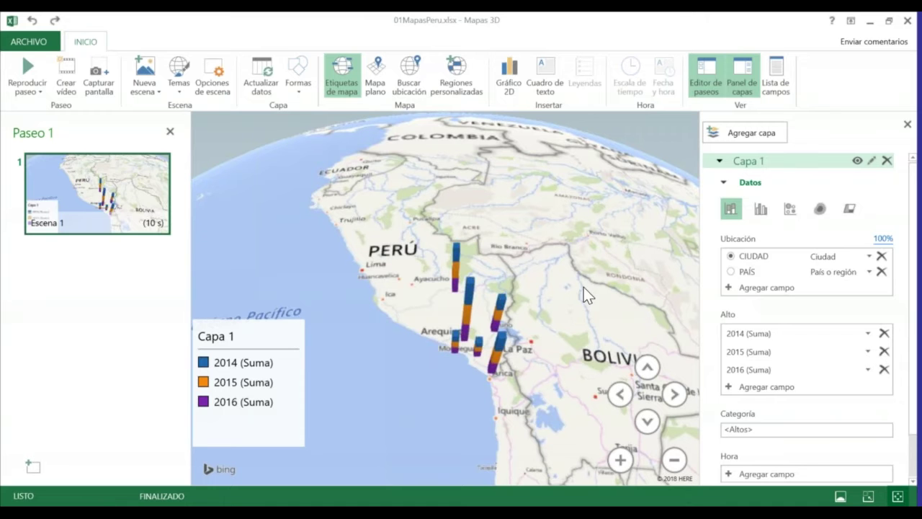
Switch the layer to clustered columns and change Cuzco's 2014 value in D8 to 600
click(761, 213)
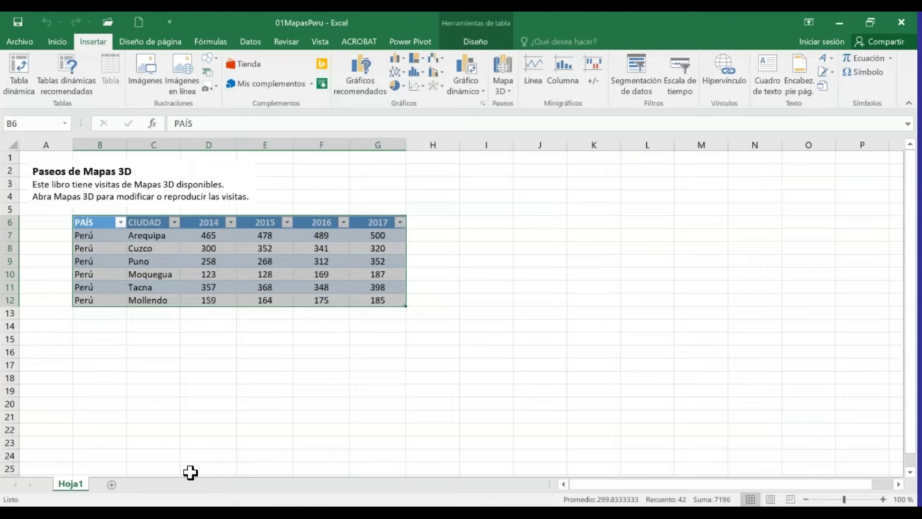
click(207, 249)
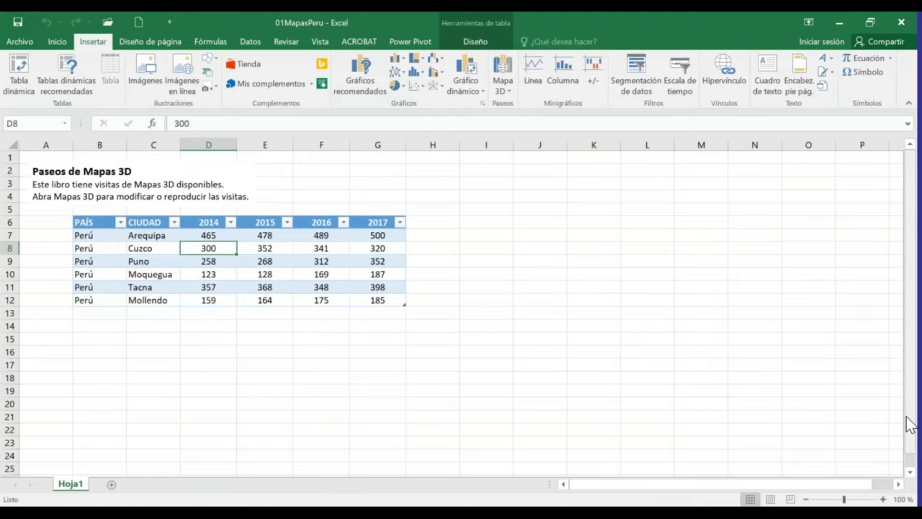
text(600)
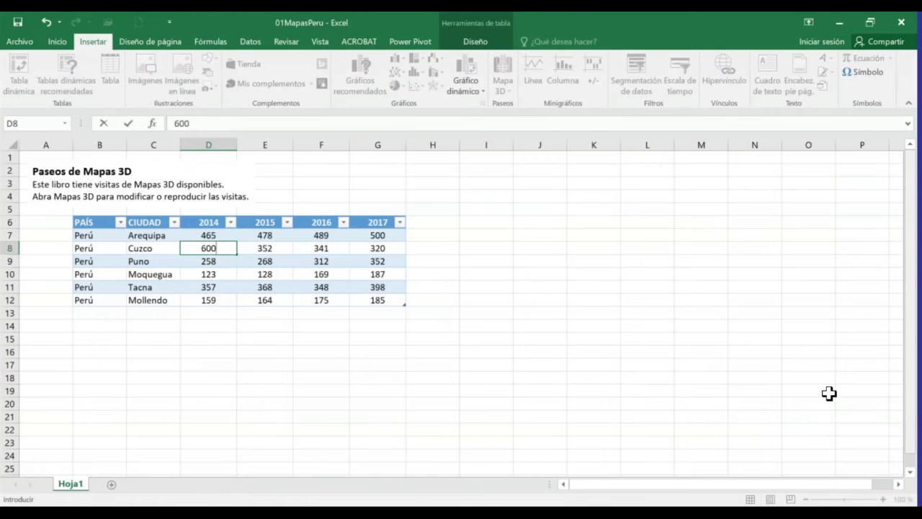
click(451, 376)
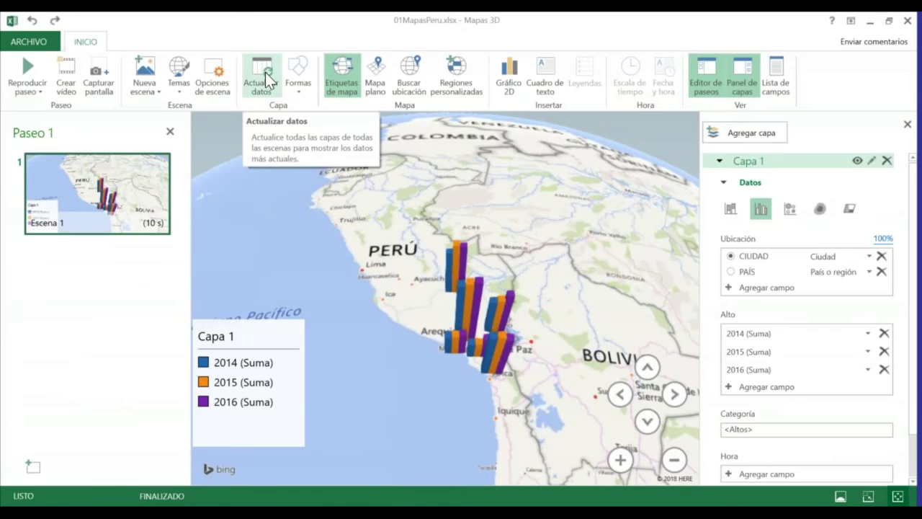
Refresh the map data so Cusco's 2014 column grows, and tilt the globe toward Peru
click(265, 70)
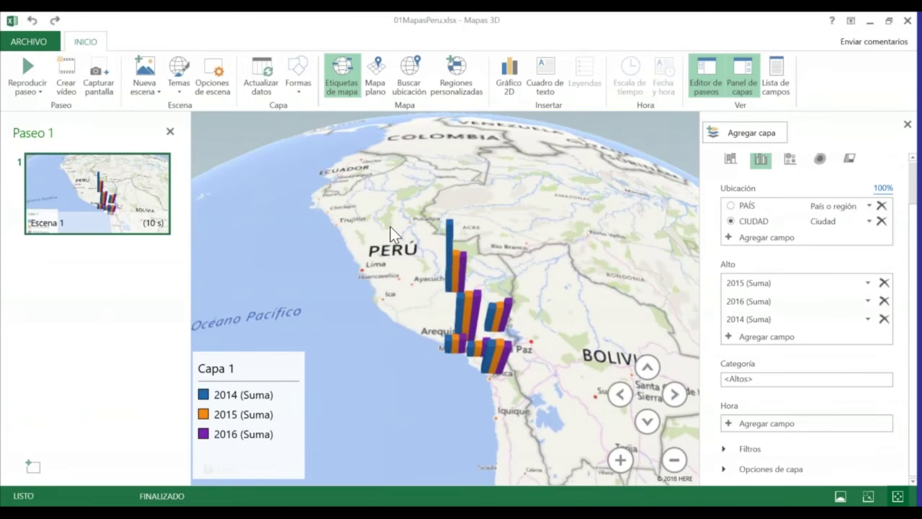
drag(393, 229, 379, 266)
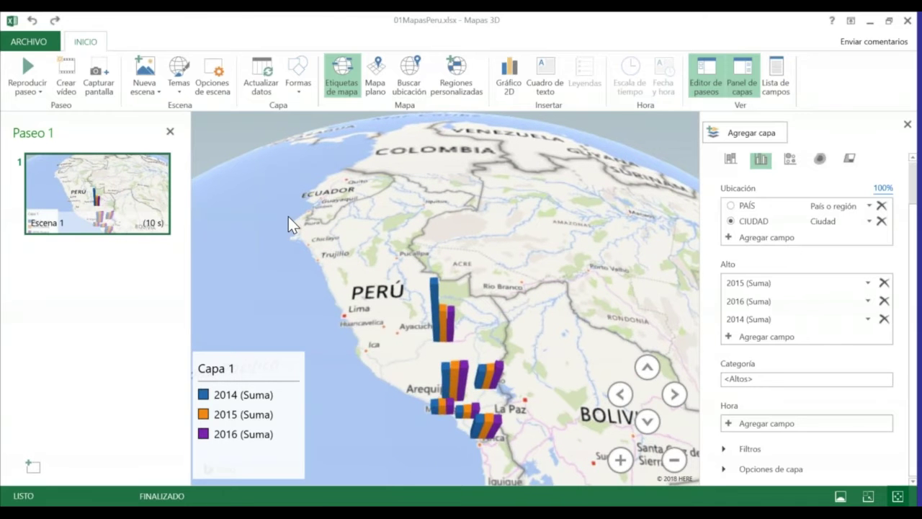
click(184, 96)
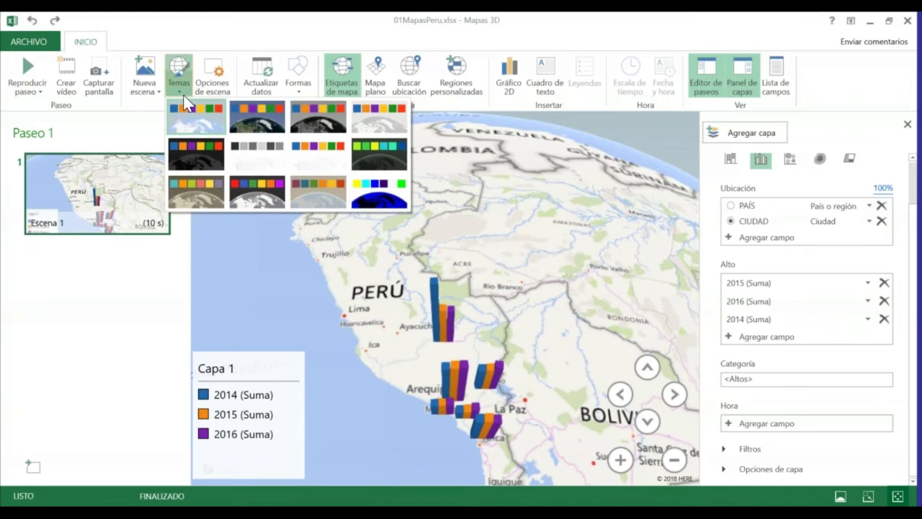
Try the satellite theme with map labels, then apply the dark theme with green columns
click(254, 125)
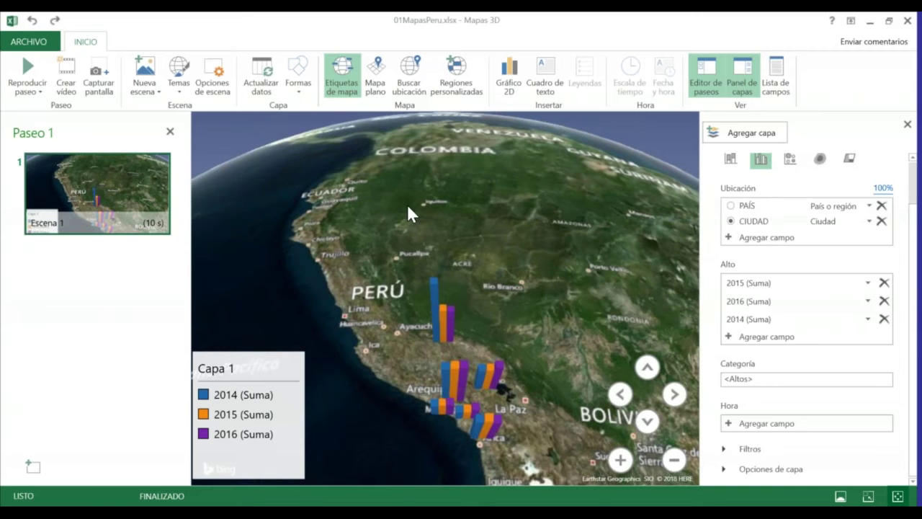
click(620, 459)
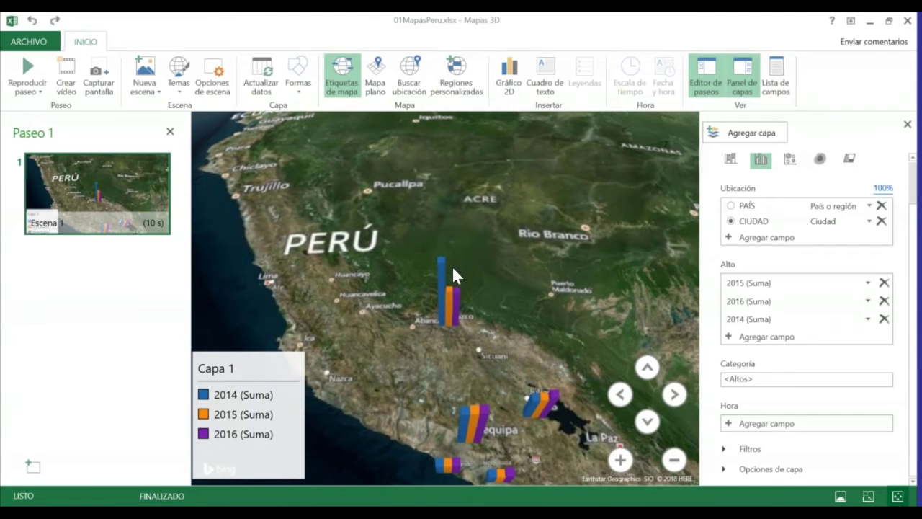
click(349, 77)
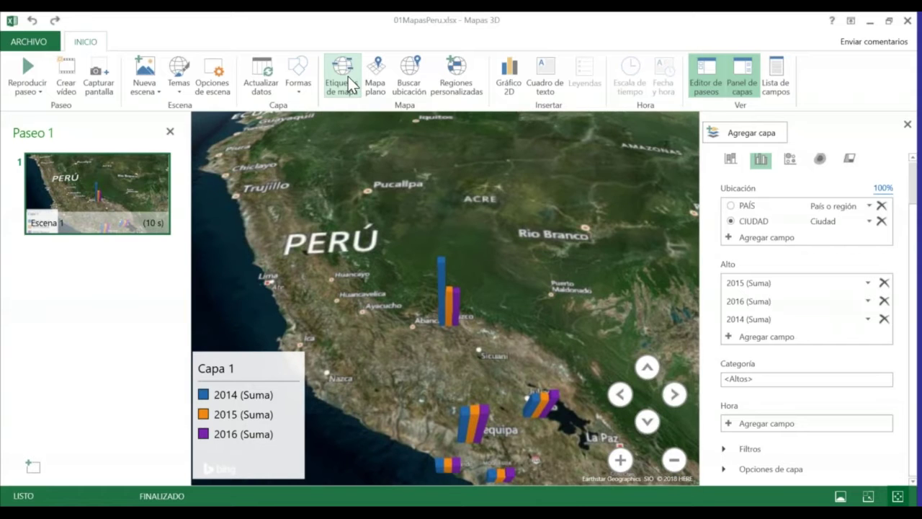
click(178, 87)
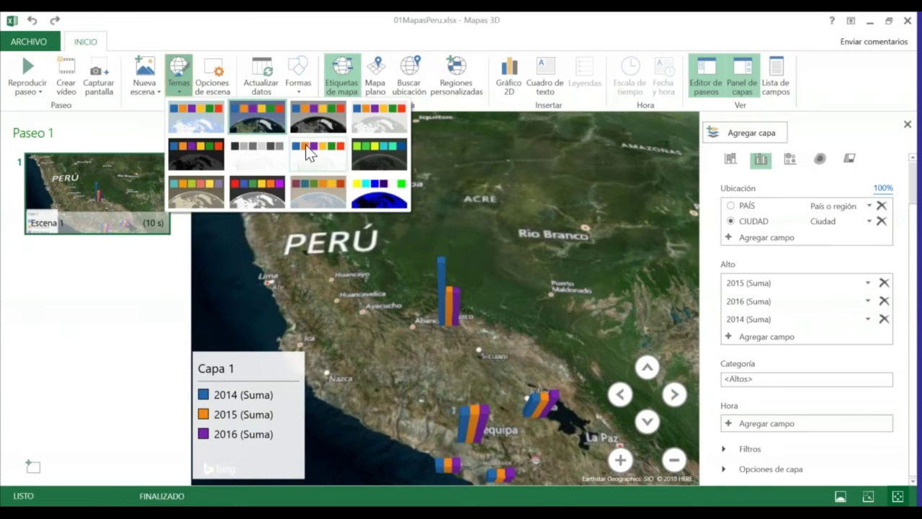
click(364, 152)
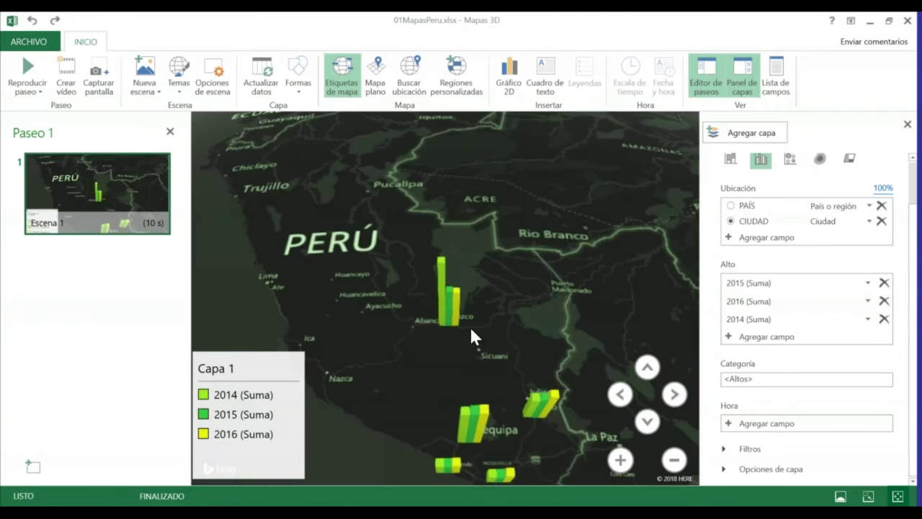
drag(534, 275, 511, 237)
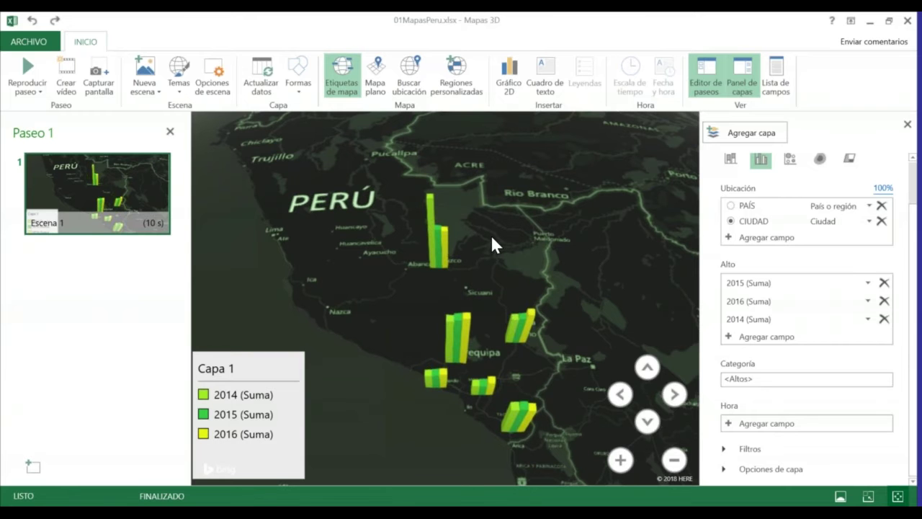
Leave 3D Maps and move the Paseos de Mapas 3D note over the table
click(907, 21)
click(113, 187)
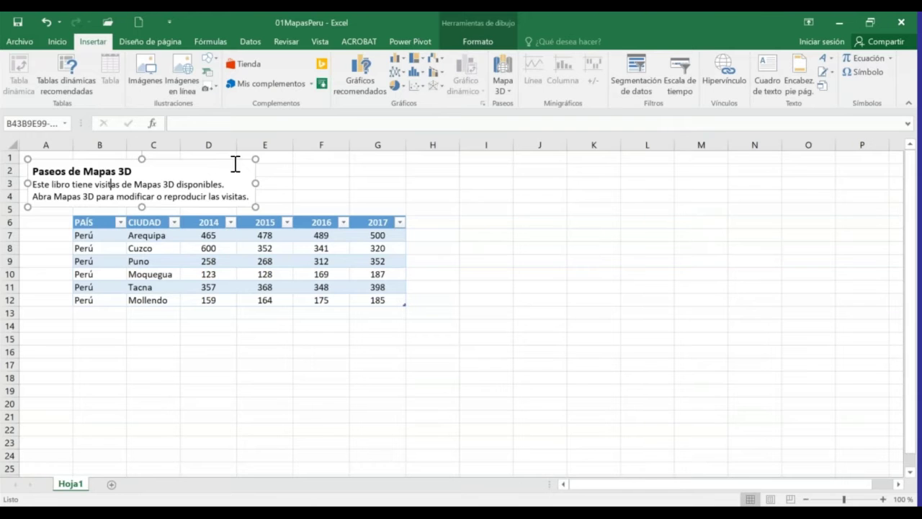
drag(238, 158, 275, 156)
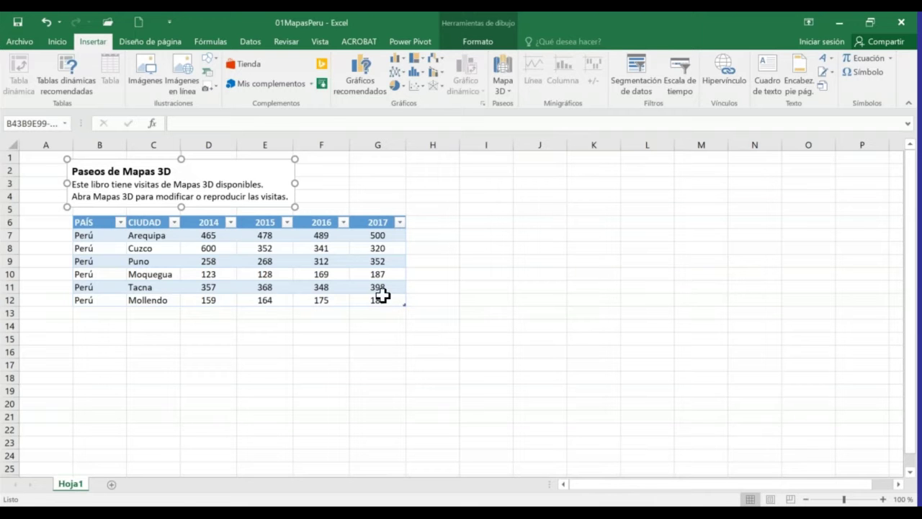
Open the 3D Maps tour launcher, dismiss it, and close the 01MapasPeru workbook
click(504, 67)
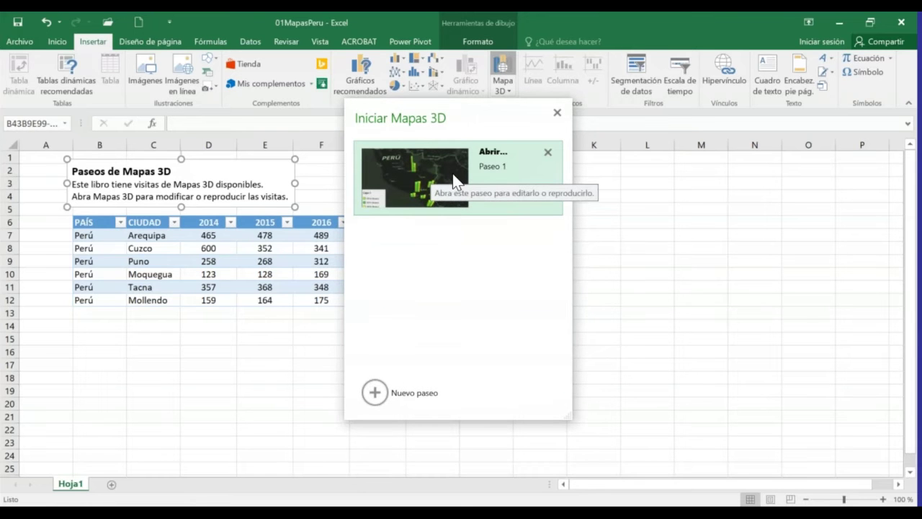
click(382, 387)
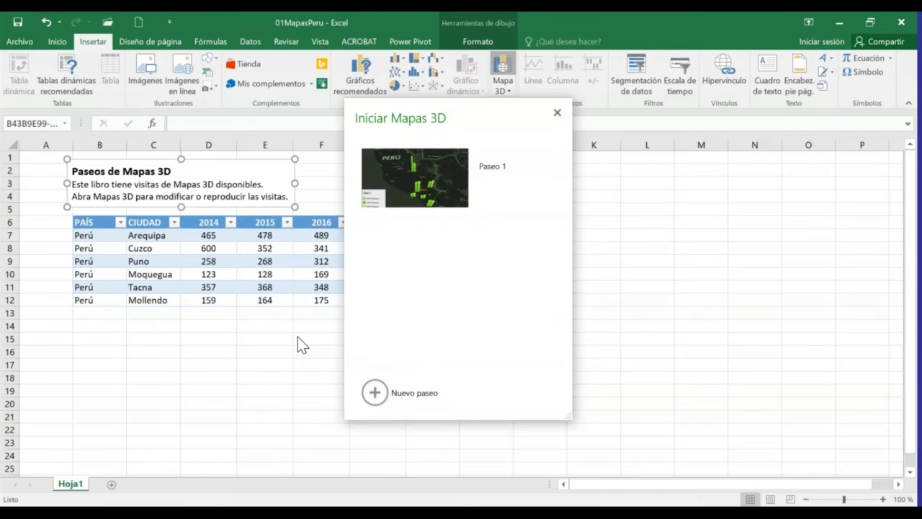
click(557, 114)
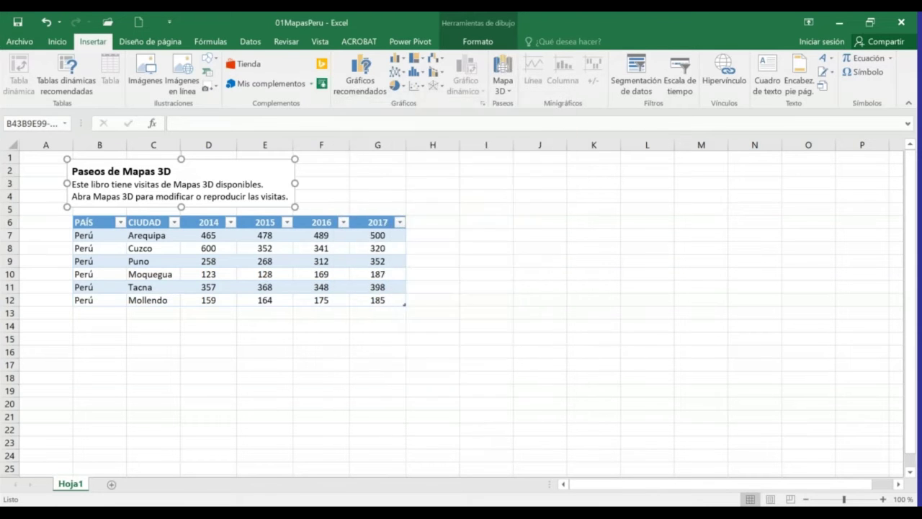
click(901, 24)
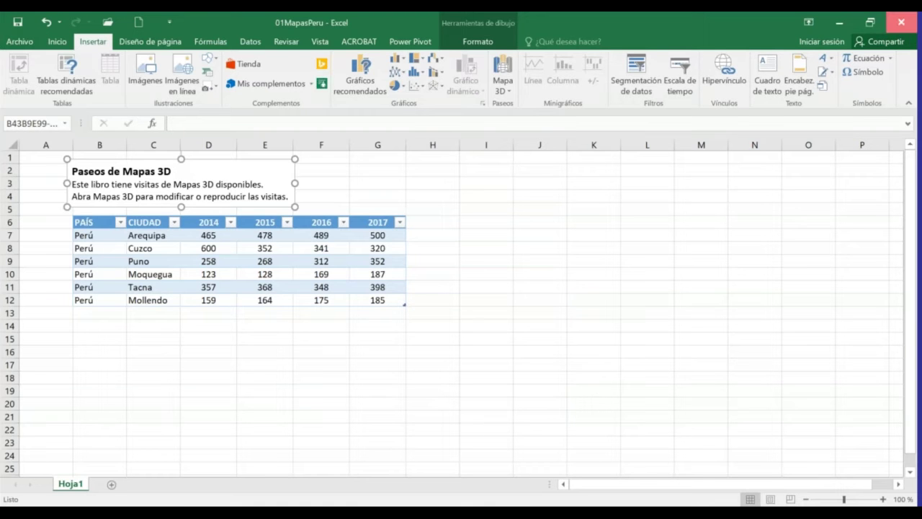
Discard changes to the Peru workbook and open 02MapasMexico
click(459, 282)
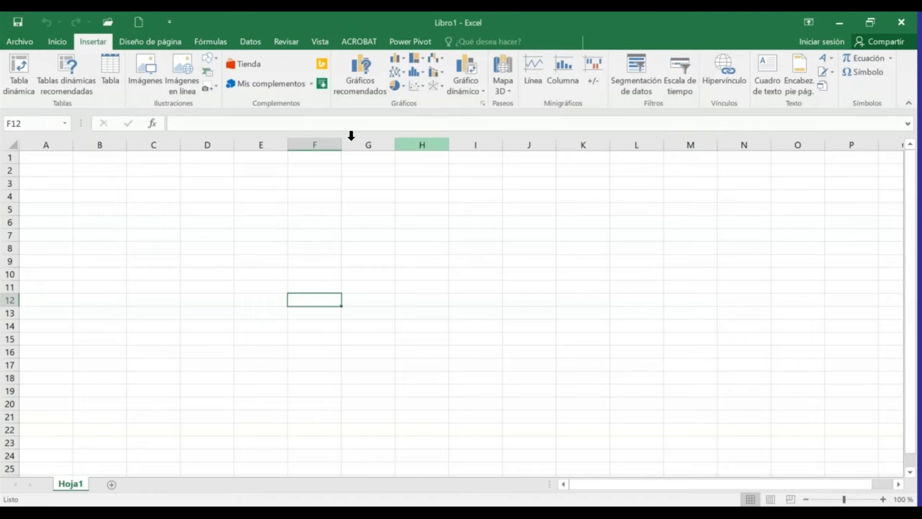
click(107, 22)
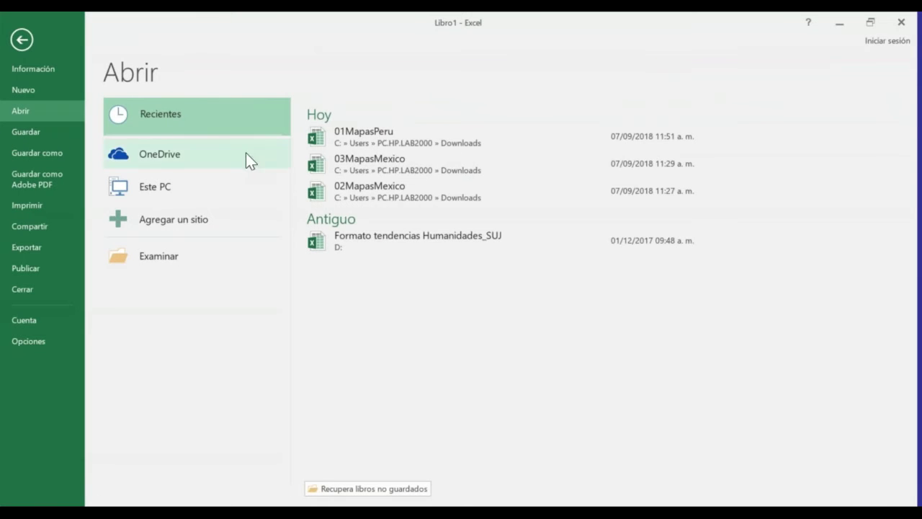
click(144, 254)
click(175, 121)
click(336, 312)
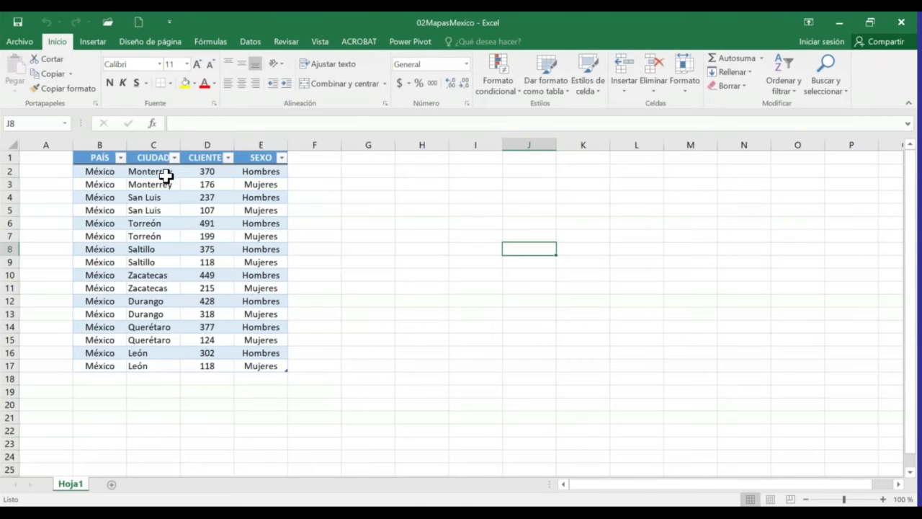
Select the Monterrey, Durango and León city cells and the table, then put the cursor inside it
drag(166, 176, 168, 185)
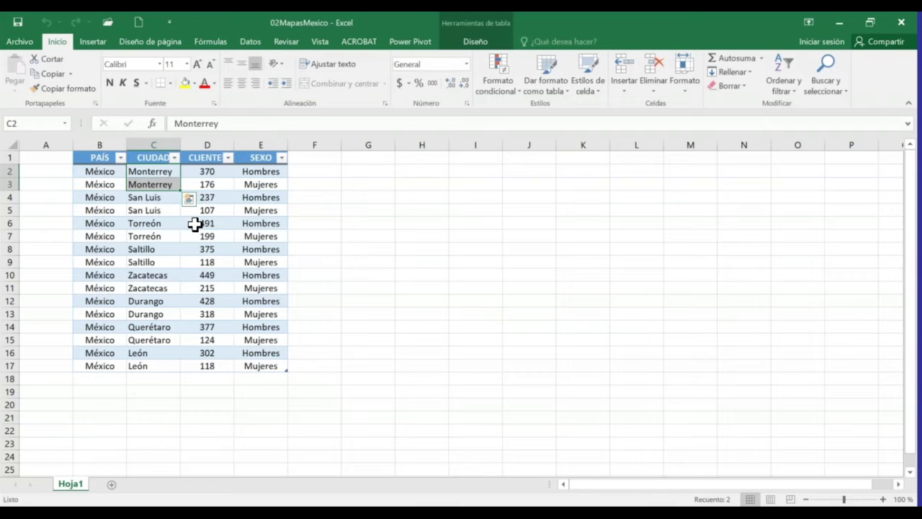
drag(177, 302, 175, 309)
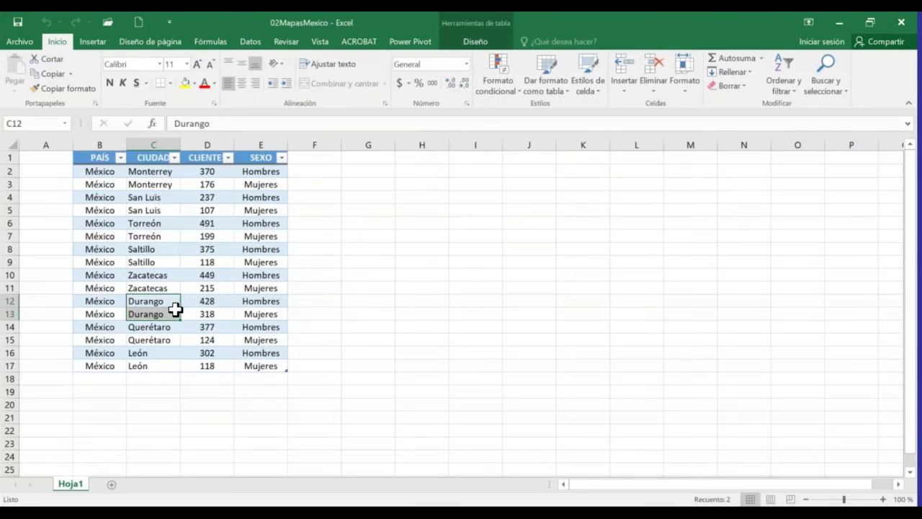
drag(173, 352, 171, 362)
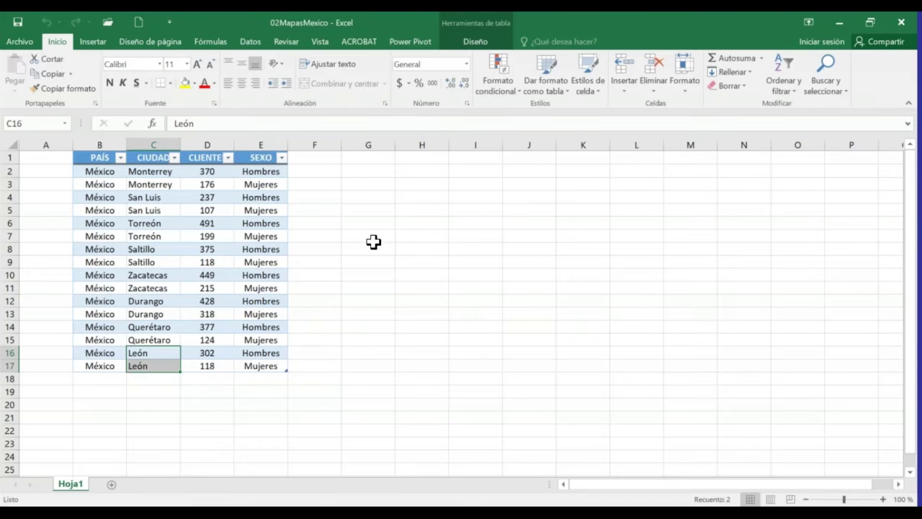
click(169, 220)
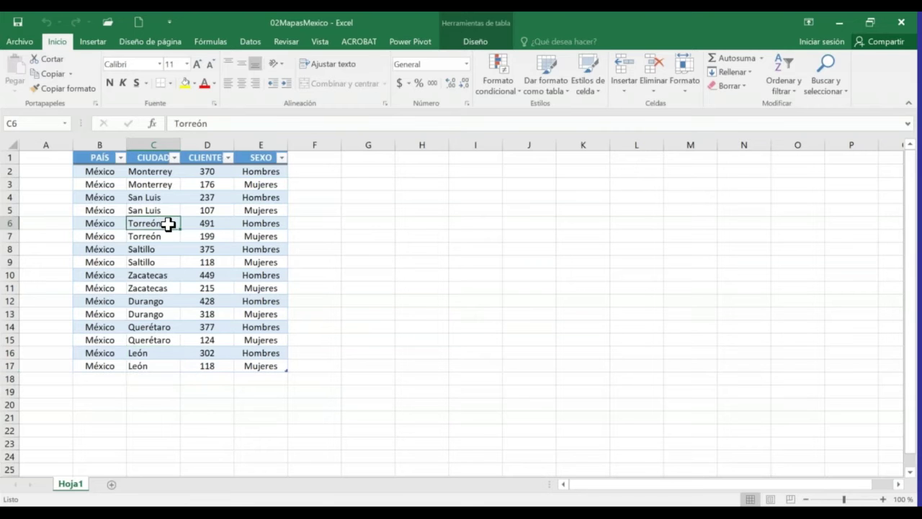
drag(97, 160, 287, 364)
click(358, 264)
click(174, 233)
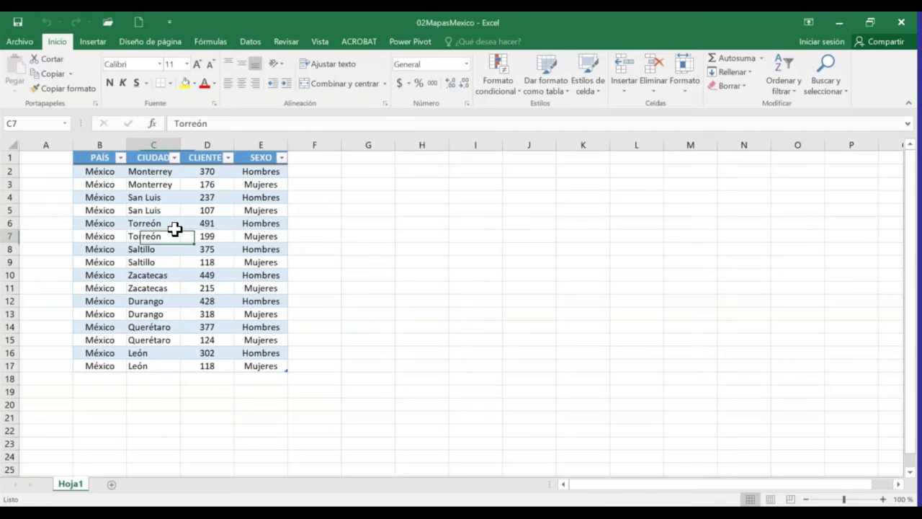
click(92, 43)
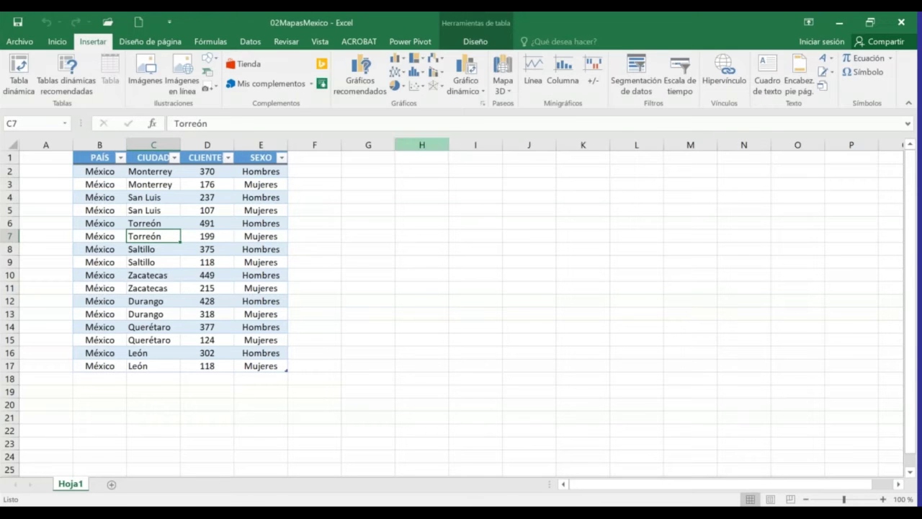
Launch 3D Maps for the Mexico table, hide the field list and turn on map labels
click(503, 72)
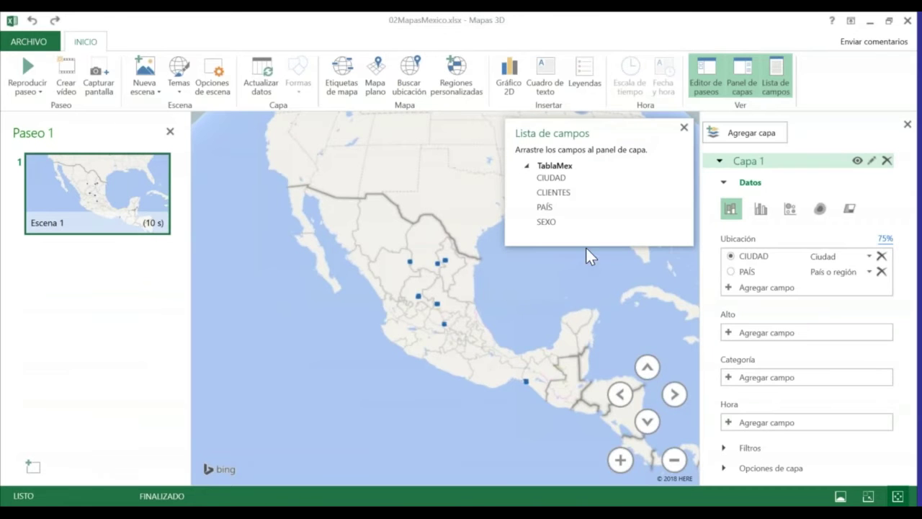
click(683, 129)
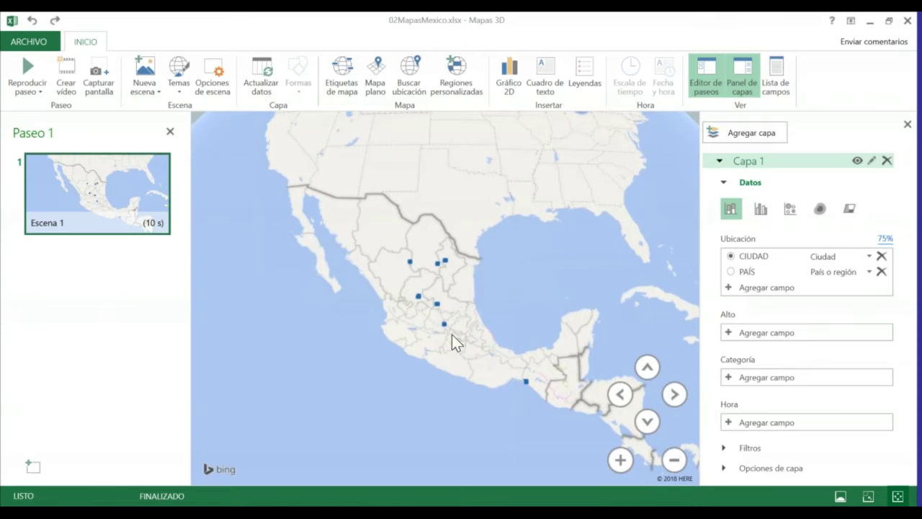
mouse_move(528, 385)
drag(535, 379, 509, 311)
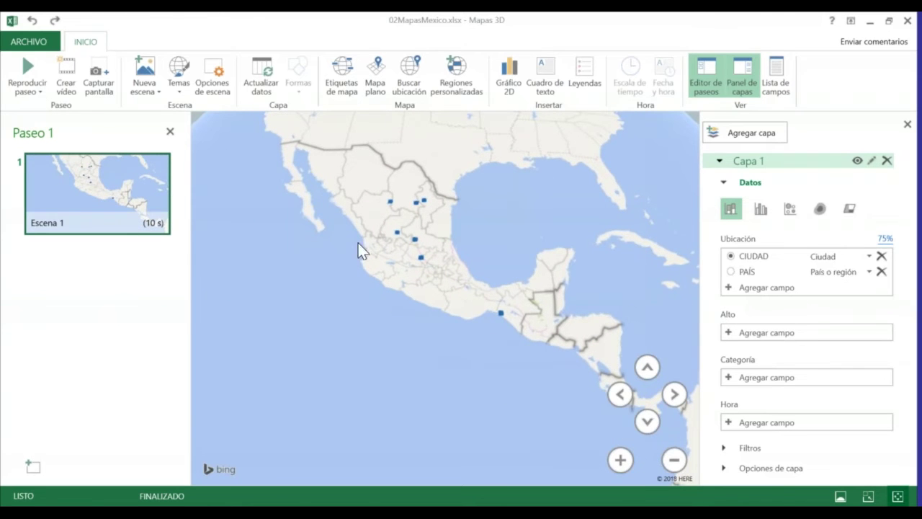
click(333, 75)
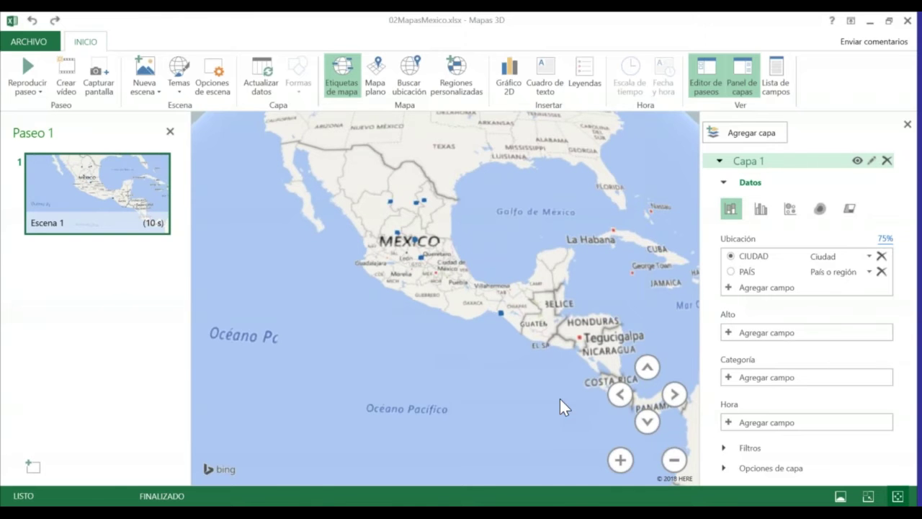
Zoom, pan and tilt the map toward Arriaga and Tonalá in southern Mexico
click(620, 459)
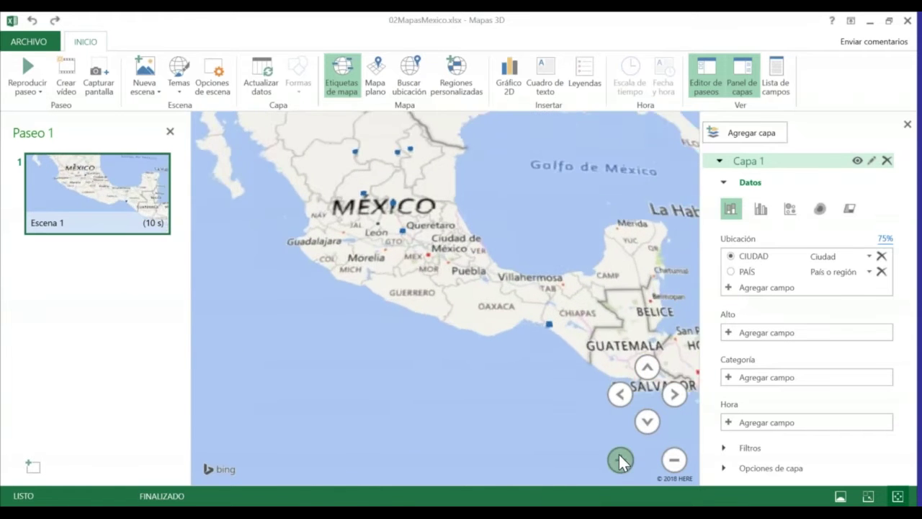
drag(601, 314, 451, 306)
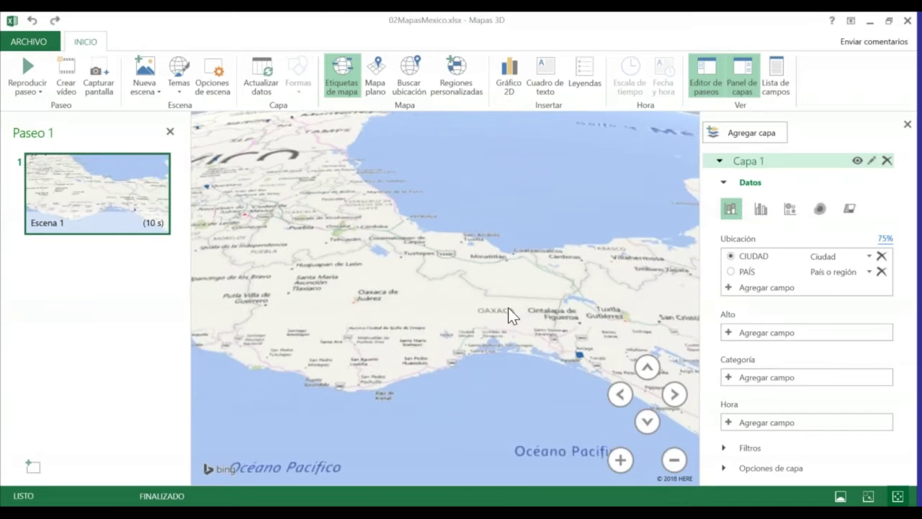
click(622, 460)
click(621, 461)
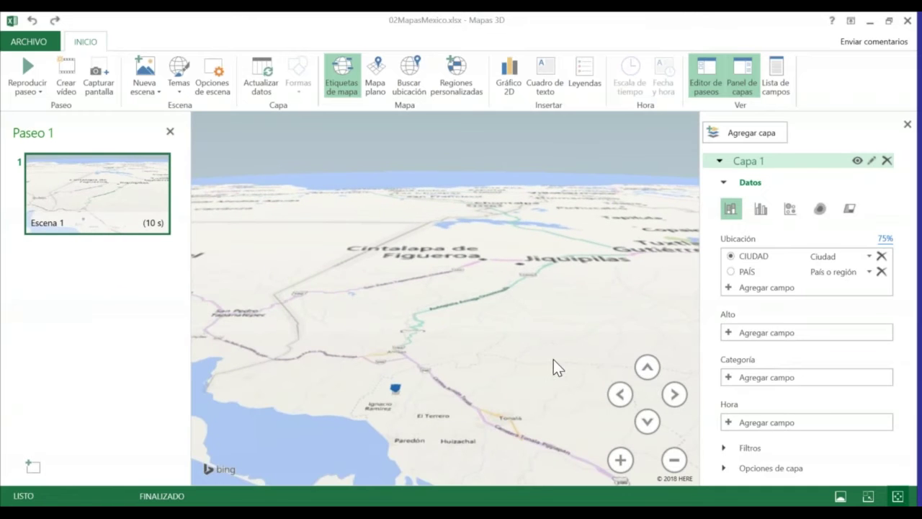
click(647, 422)
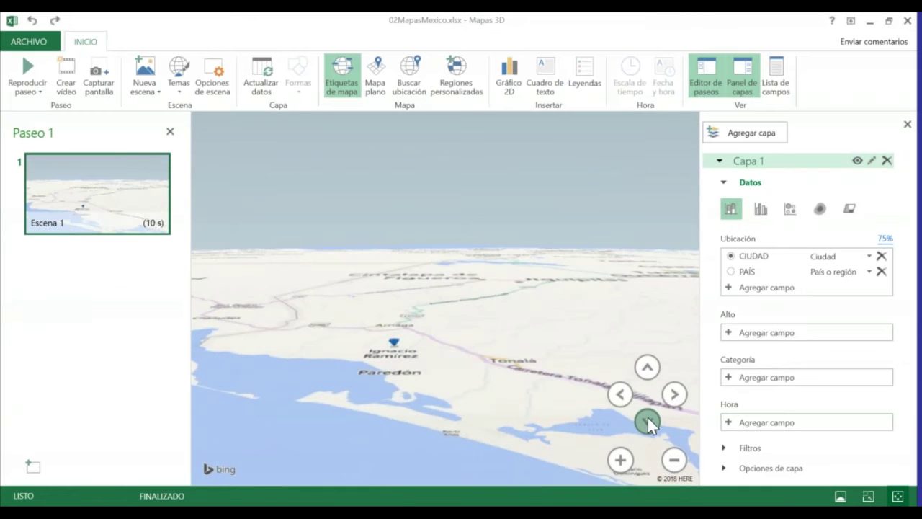
click(646, 368)
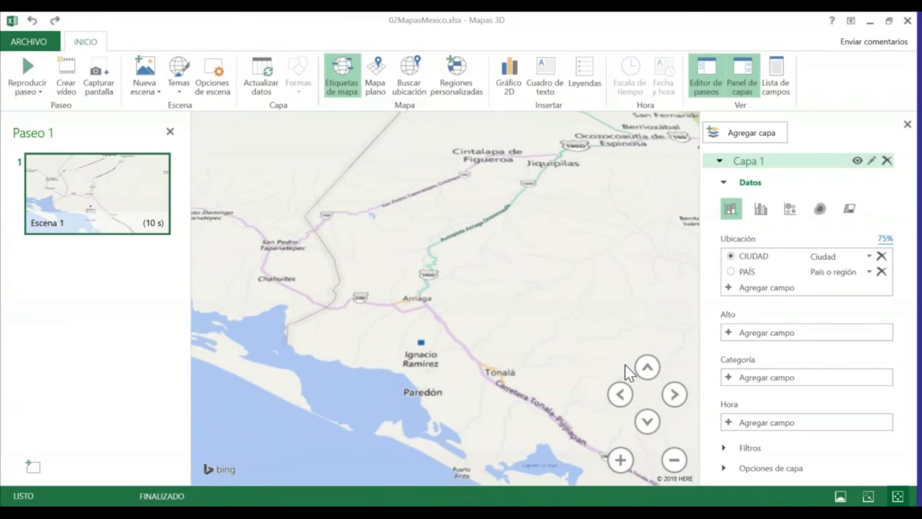
click(648, 369)
click(621, 459)
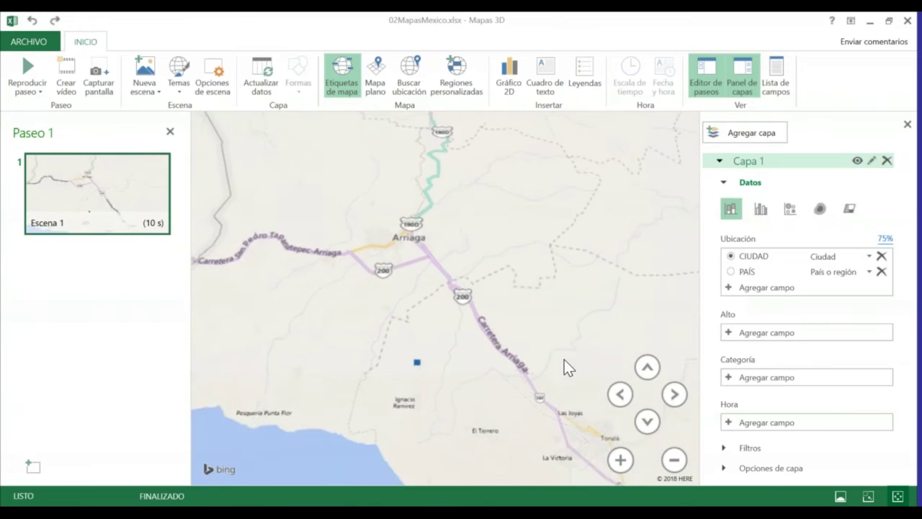
click(621, 458)
drag(507, 418, 542, 367)
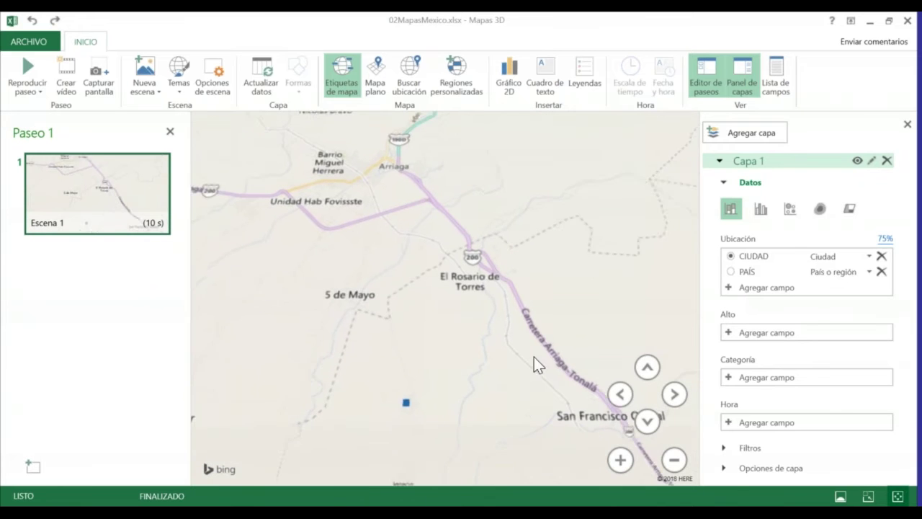
Zoom in close on a data point, then zoom back out to Oaxaca and Tuxtla Gutiérrez
click(620, 459)
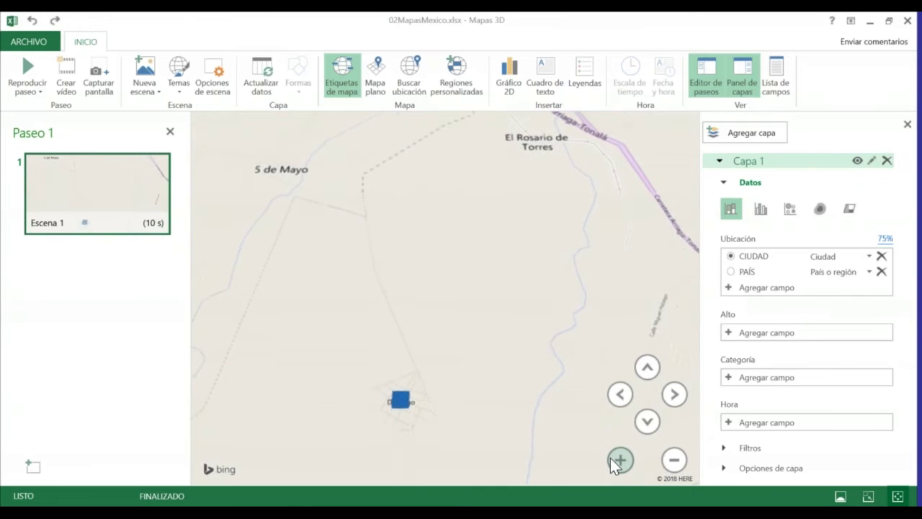
click(613, 458)
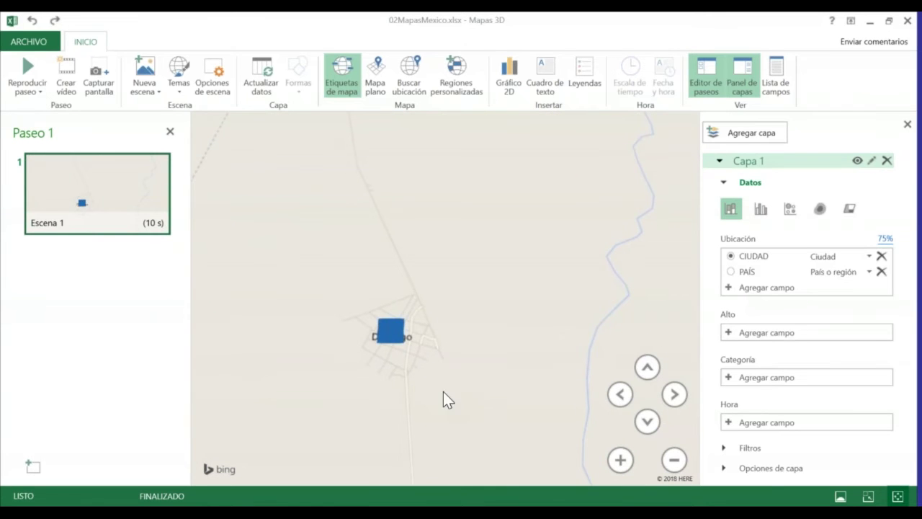
click(621, 461)
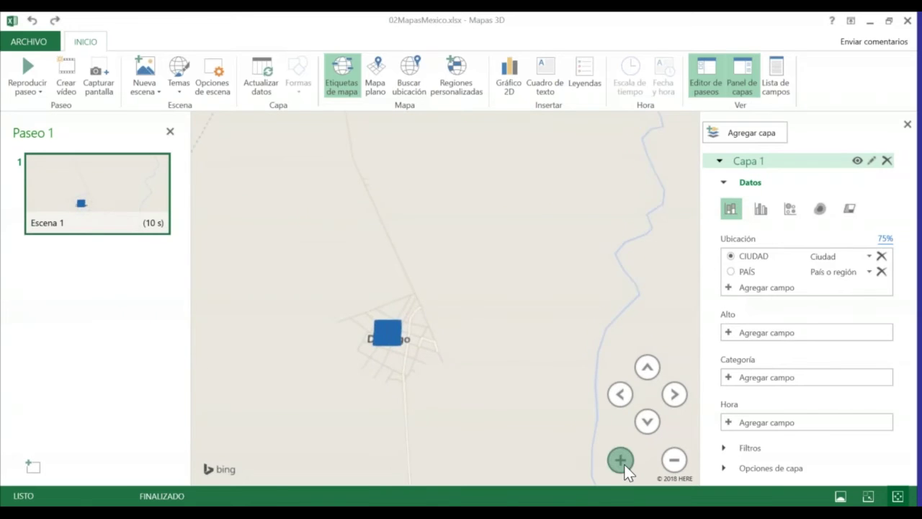
drag(501, 375, 560, 369)
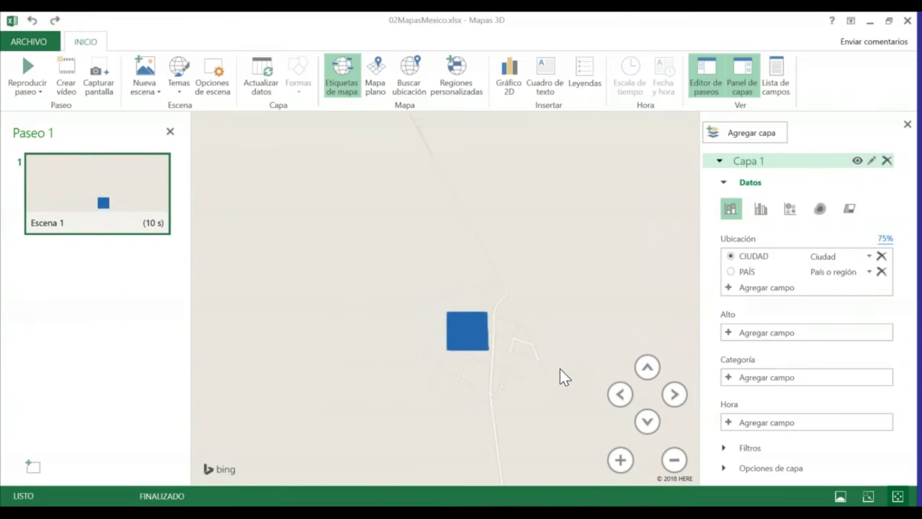
click(675, 458)
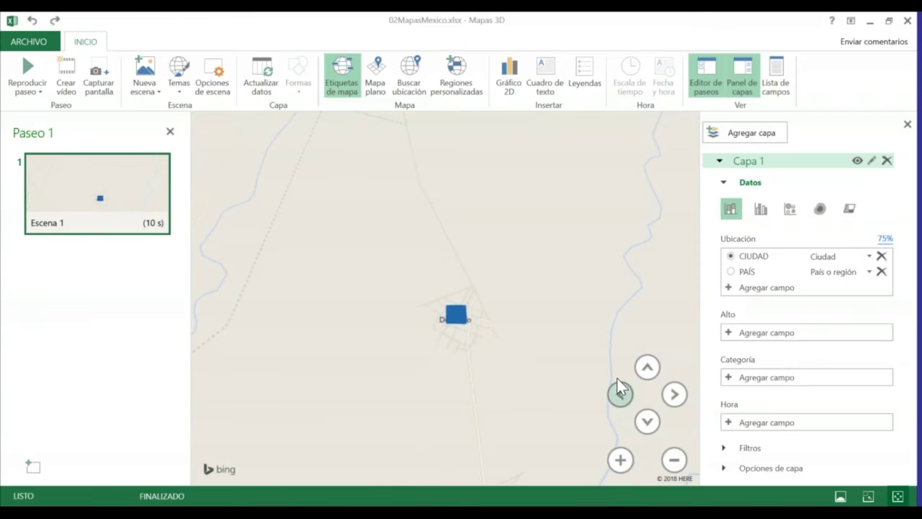
click(676, 459)
click(676, 459)
click(681, 459)
click(675, 457)
drag(552, 377, 557, 391)
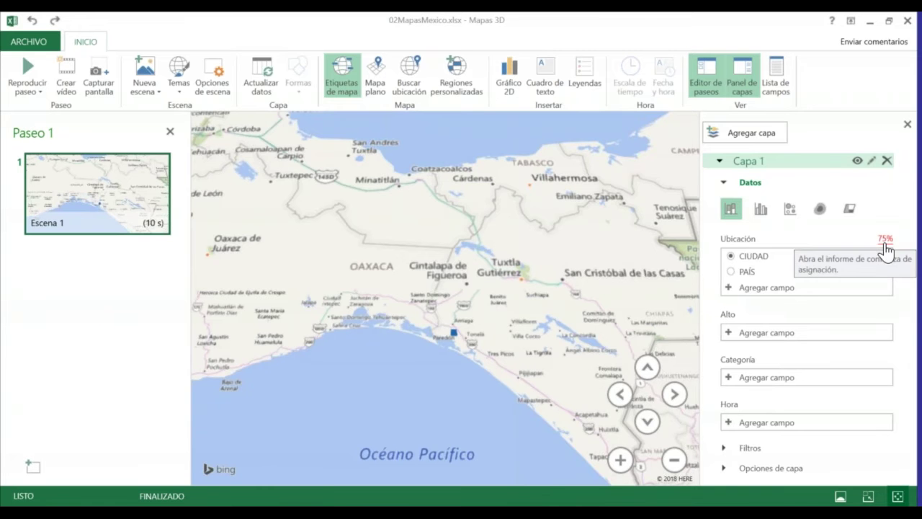
scroll(346, 363, down, 5)
drag(333, 304, 502, 352)
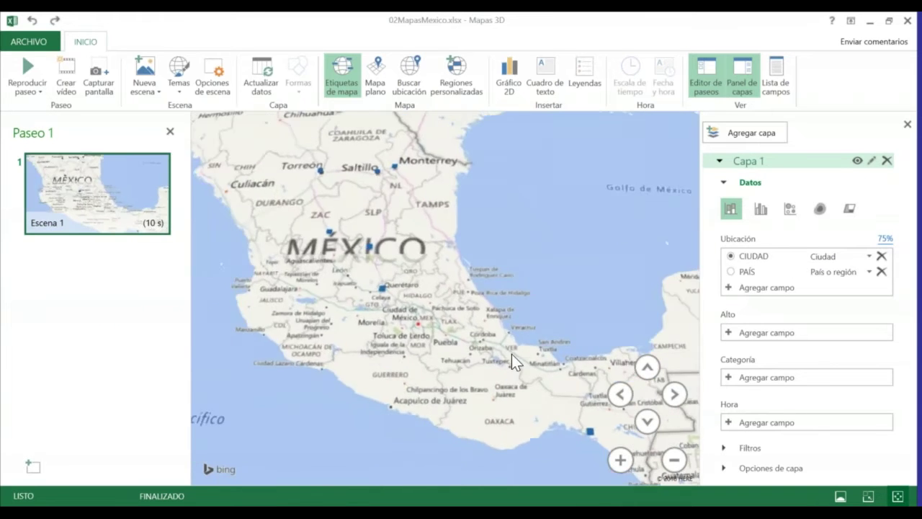
scroll(404, 322, up, 2)
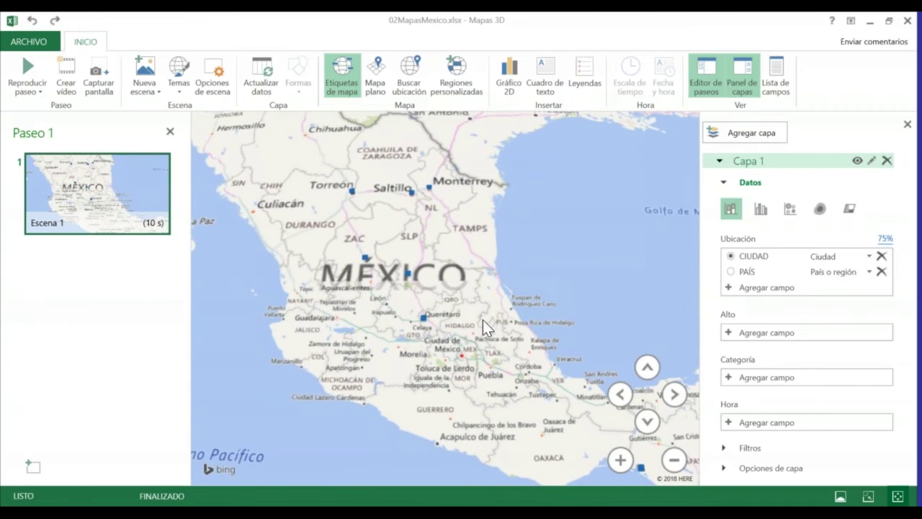
click(885, 241)
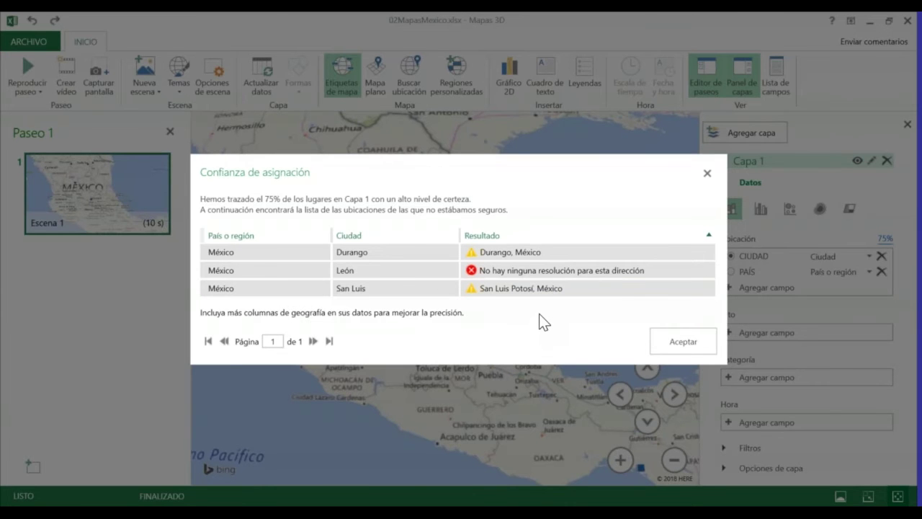
click(672, 343)
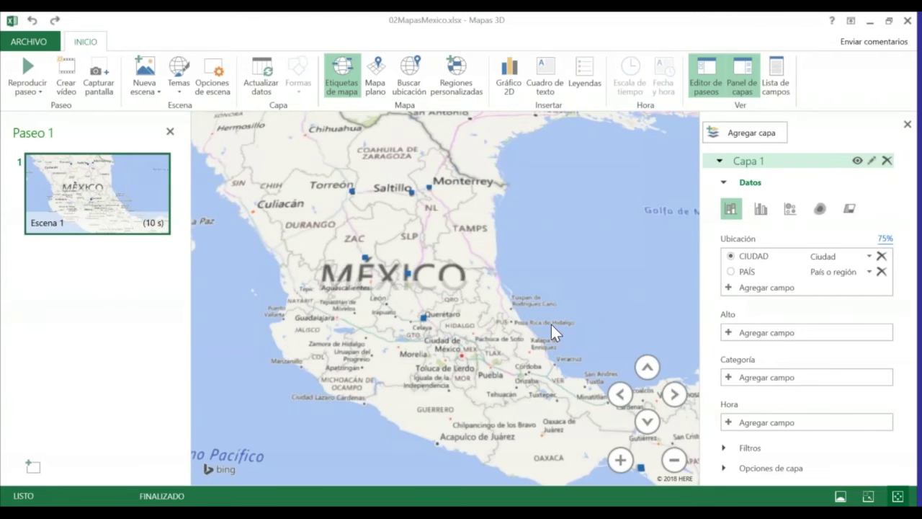
drag(500, 315, 568, 358)
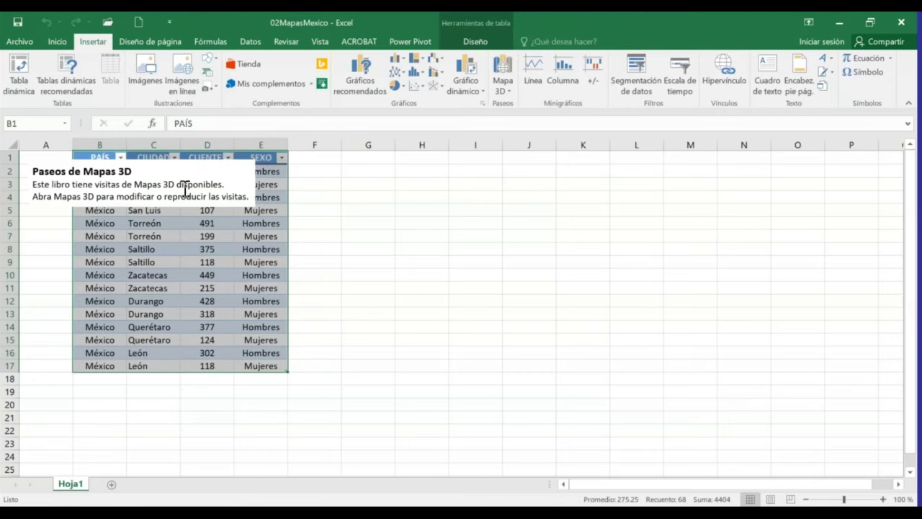
Move the tours note off the table and change C4 to 'San Luis Potosí, México'
click(181, 183)
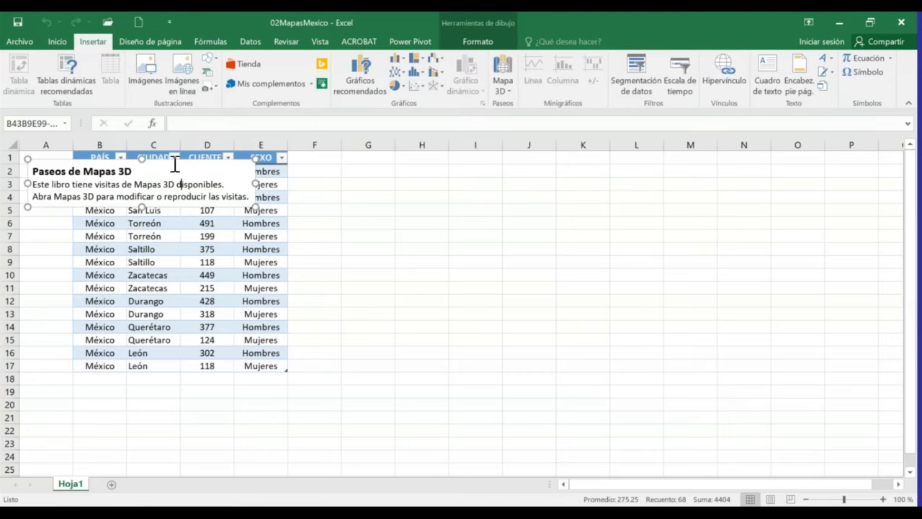
drag(200, 152, 430, 223)
click(173, 199)
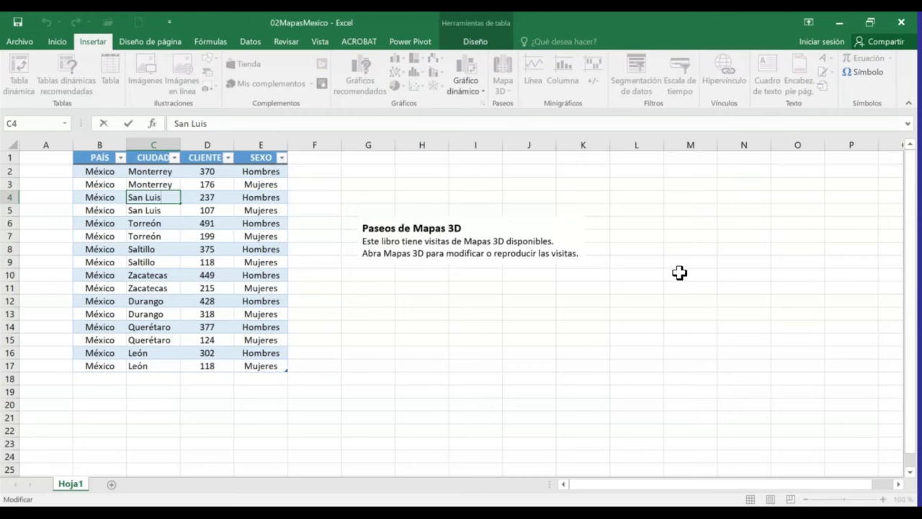
text(Potosí)
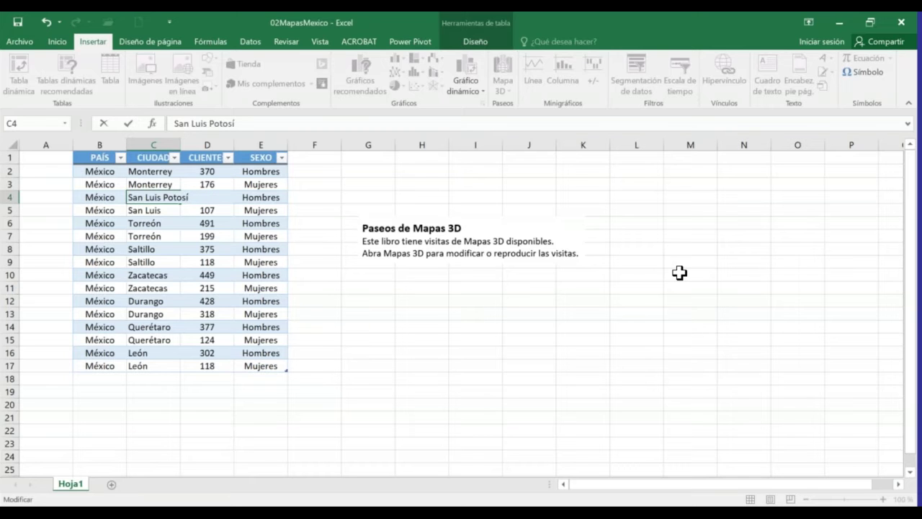
text(, México)
key(Return)
key(Up)
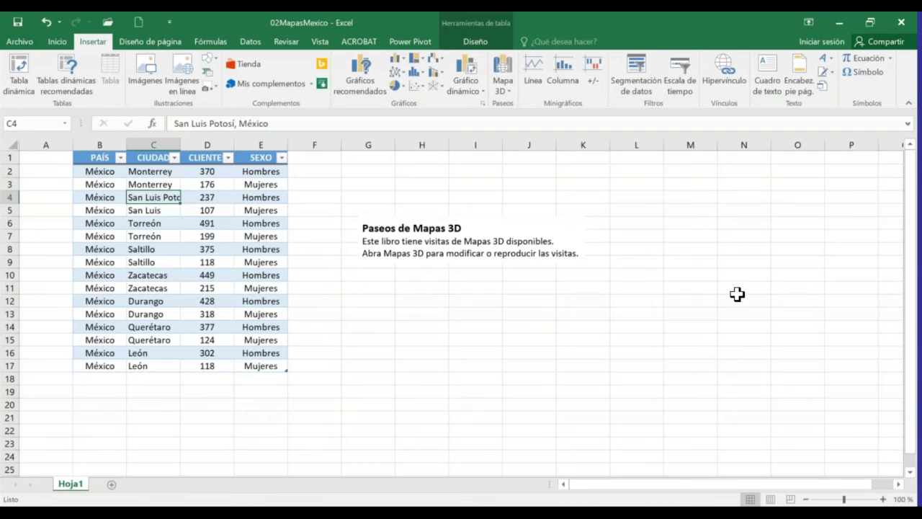
Widen column C and copy 'San Luis Potosí, México' into C5
click(224, 142)
drag(180, 145, 234, 150)
click(197, 193)
key(ctrl+c)
key(Down)
key(ctrl+v)
key(Down)
key(Down)
key(Down)
key(Down)
key(Down)
key(Down)
key(Down)
key(Down)
key(Up)
Change both Durango cells, C12 and C13, to 'Durango, México'
key(F2)
text(, México)
key(ctrl+Return)
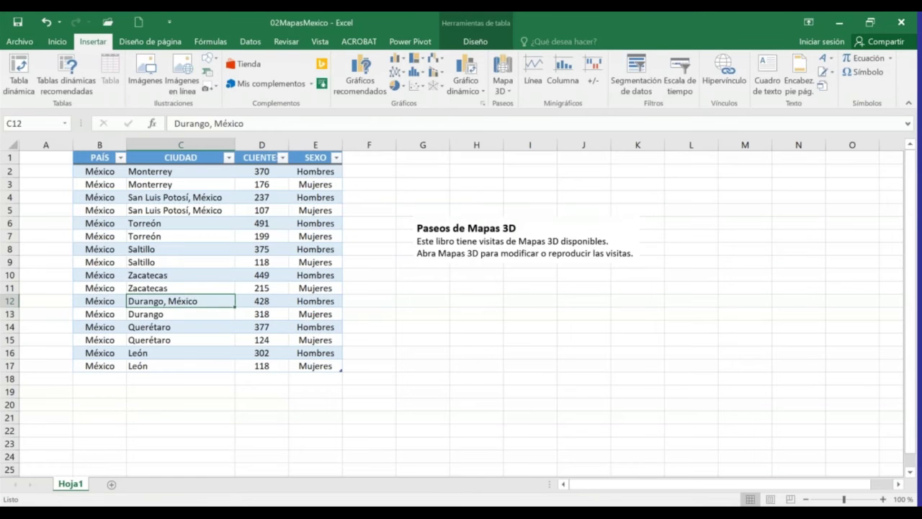
key(ctrl+c)
click(180, 314)
key(ctrl+v)
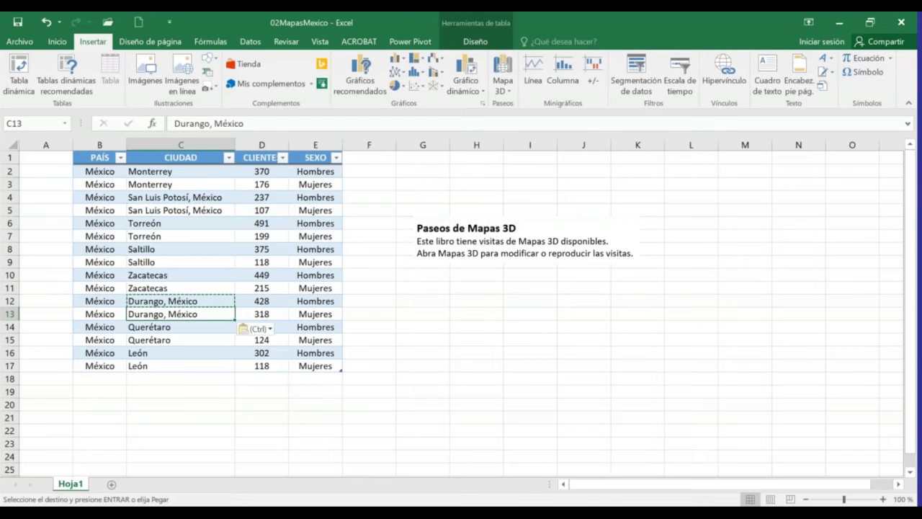
click(230, 263)
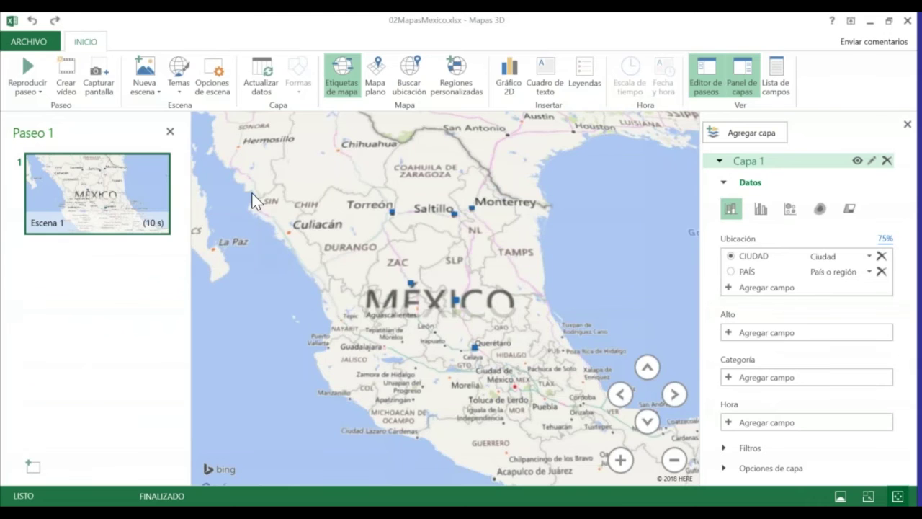
Refresh the layer, zoom out over Mexico, and review the 62% location confidence report
click(257, 73)
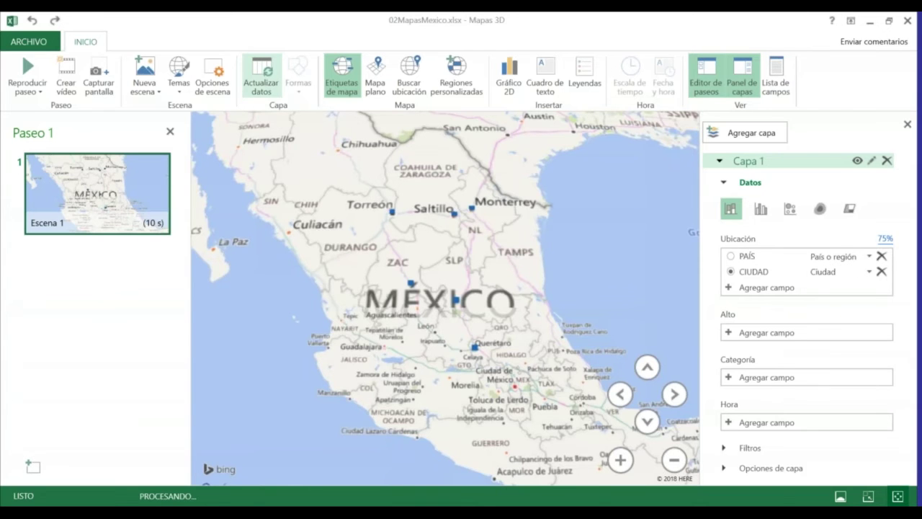
click(675, 460)
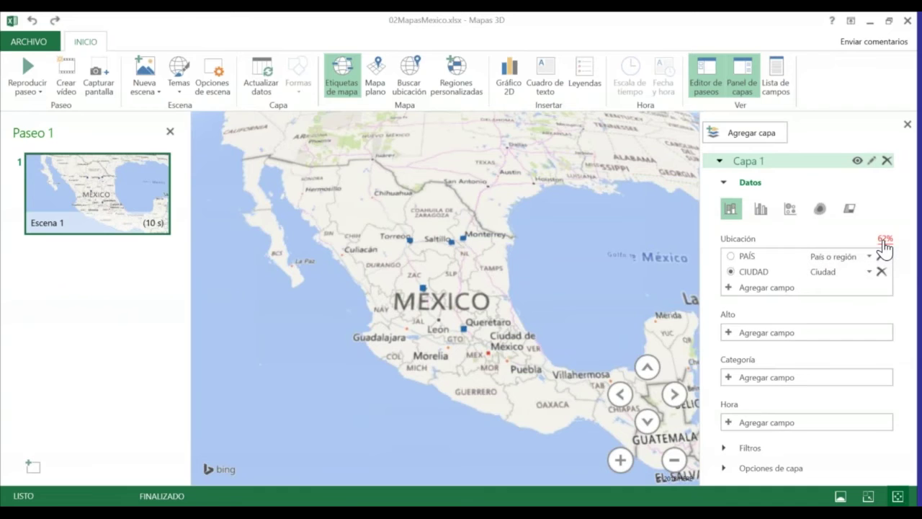
click(884, 240)
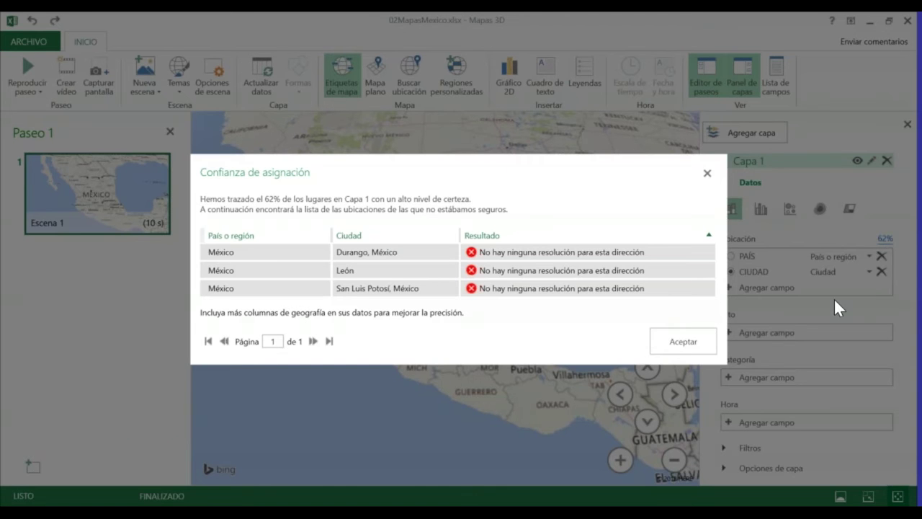
click(693, 343)
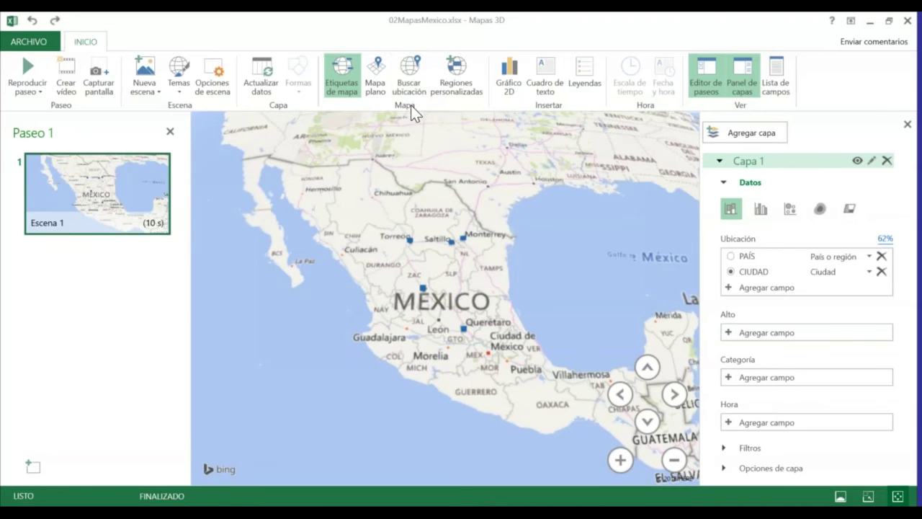
Search the 3D map for Durango, which resolves to a location in Spain
click(408, 73)
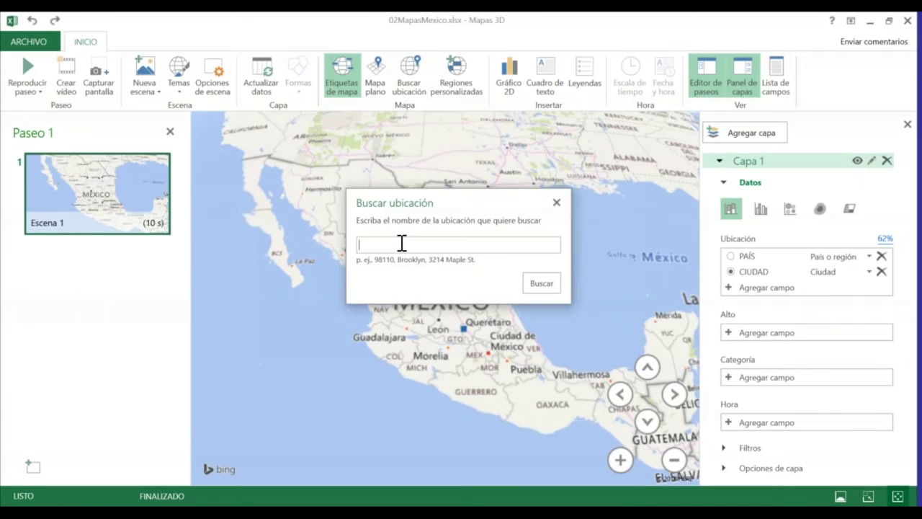
text(Durango)
click(538, 283)
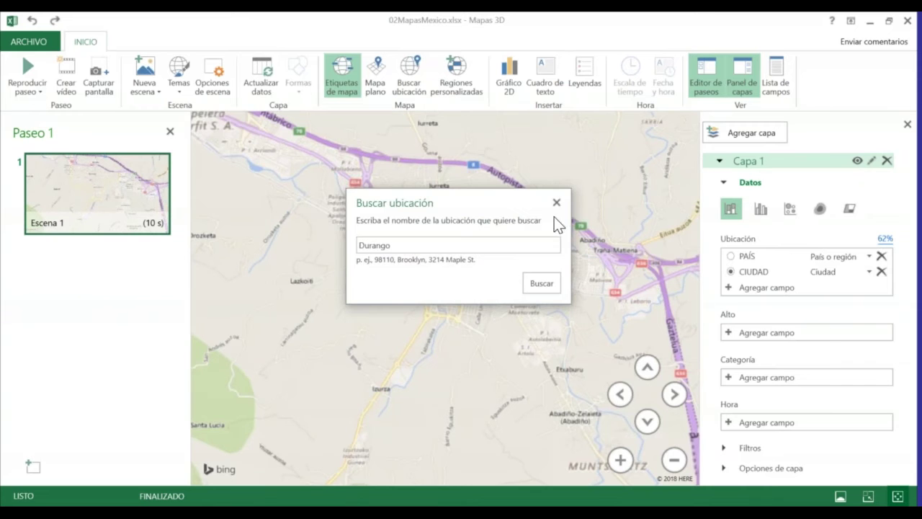
click(556, 202)
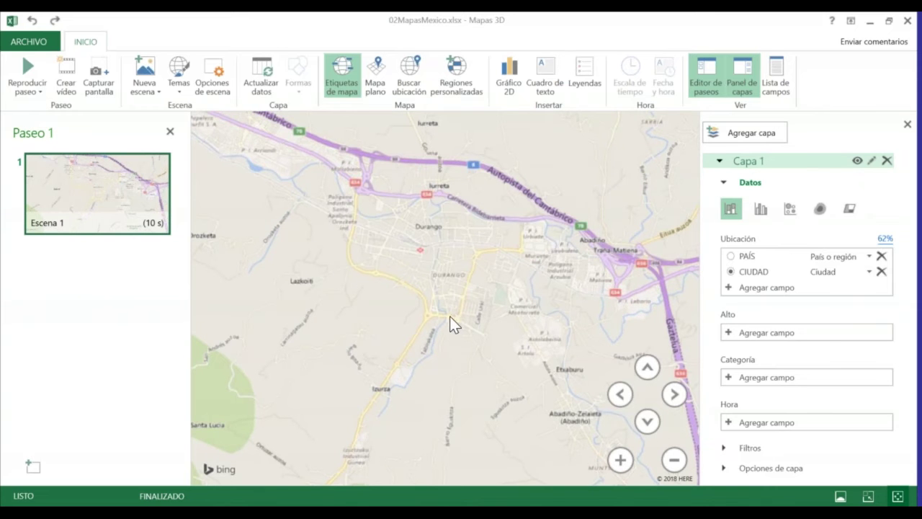
Survey the Iberian Peninsula around Durango, then close 3D Maps and the 02MapasMexico workbook
scroll(451, 277, down, 3)
scroll(451, 276, down, 4)
scroll(451, 275, down, 2)
drag(382, 260, 411, 238)
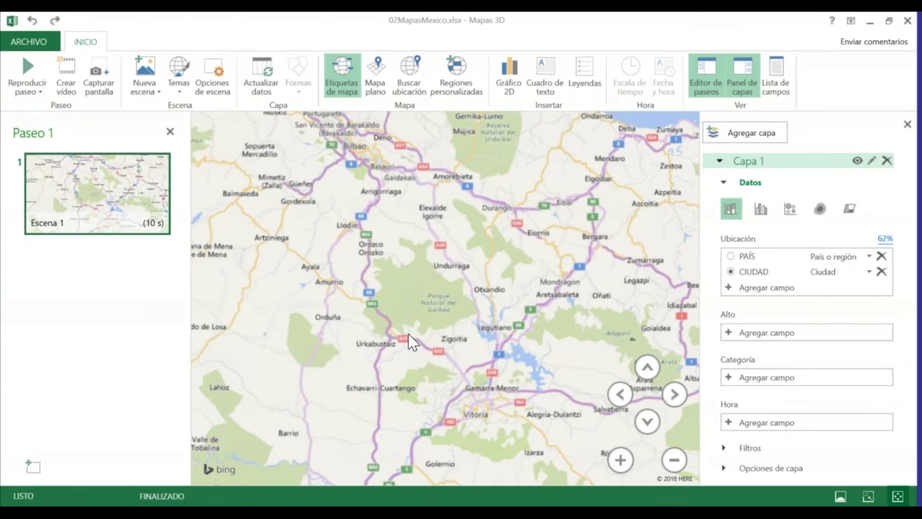
scroll(538, 371, down, 3)
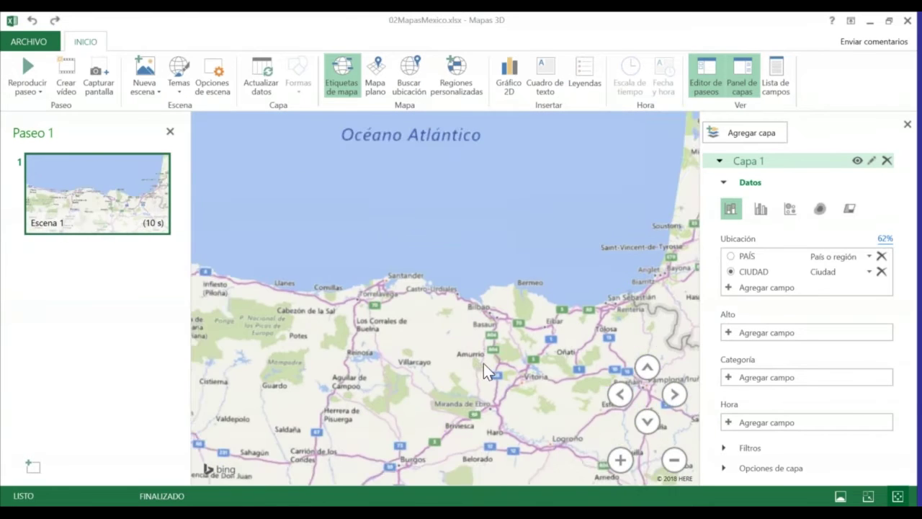
scroll(476, 258, down, 3)
scroll(446, 325, down, 5)
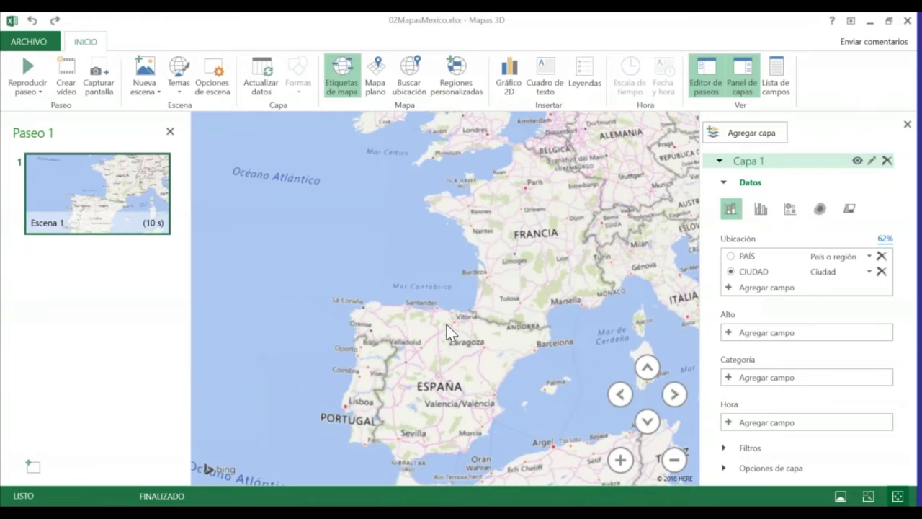
scroll(446, 324, up, 3)
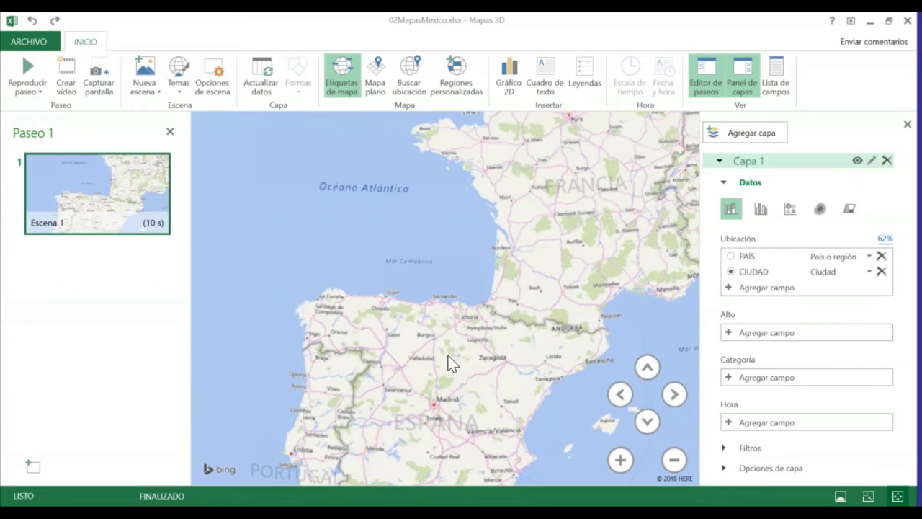
drag(465, 380, 493, 285)
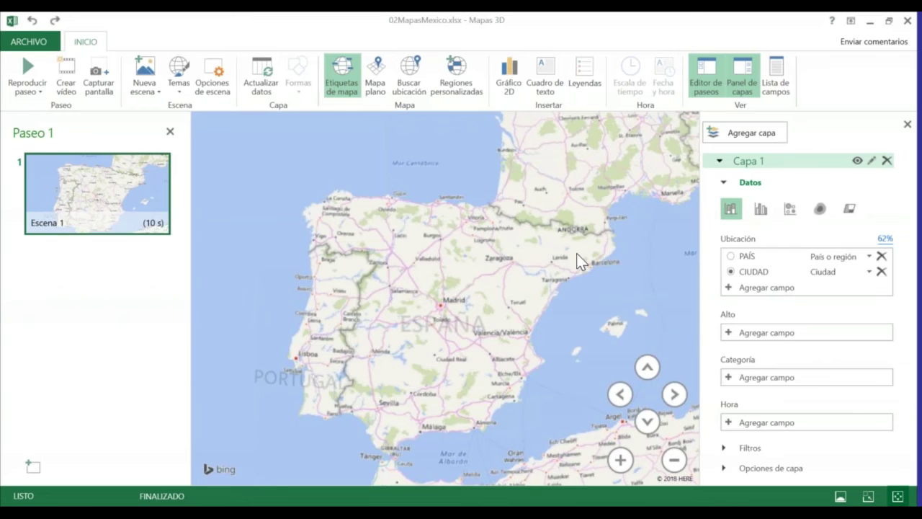
click(909, 23)
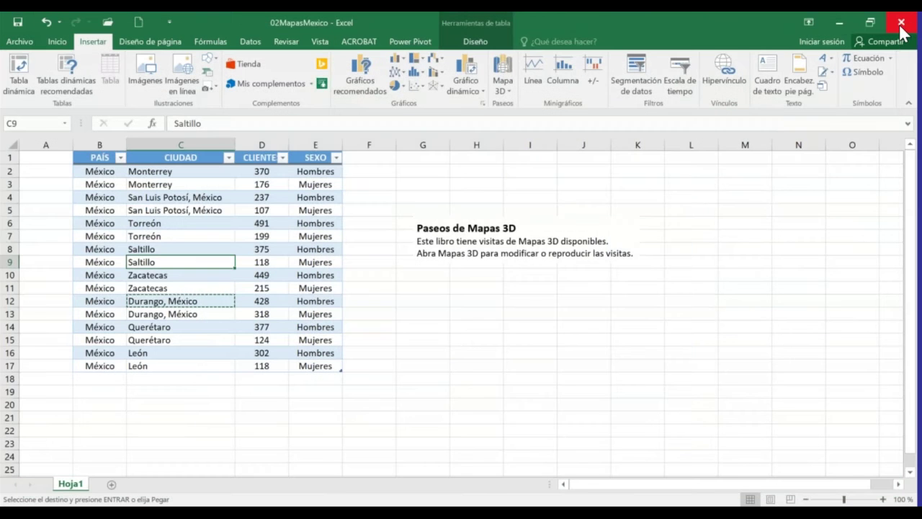
click(901, 23)
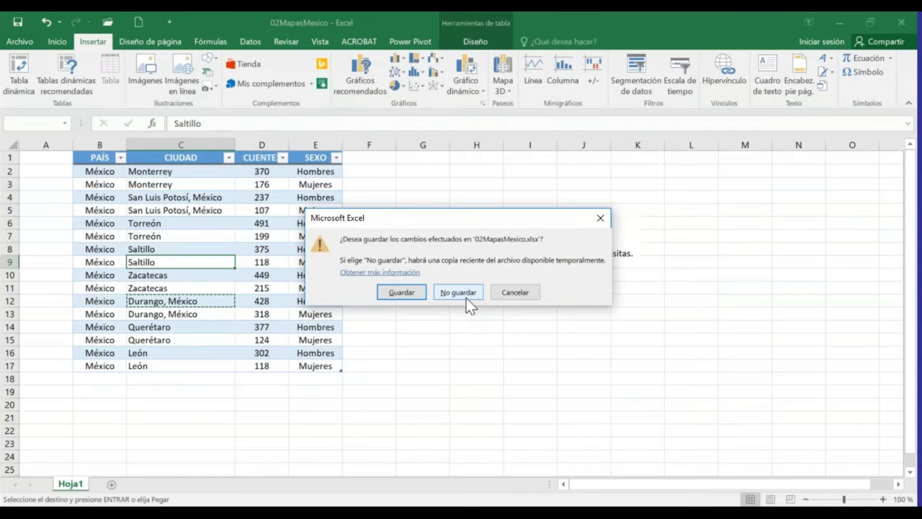
Discard changes to 02MapasMexico and open the 03MapasMexico workbook from recent files
click(458, 293)
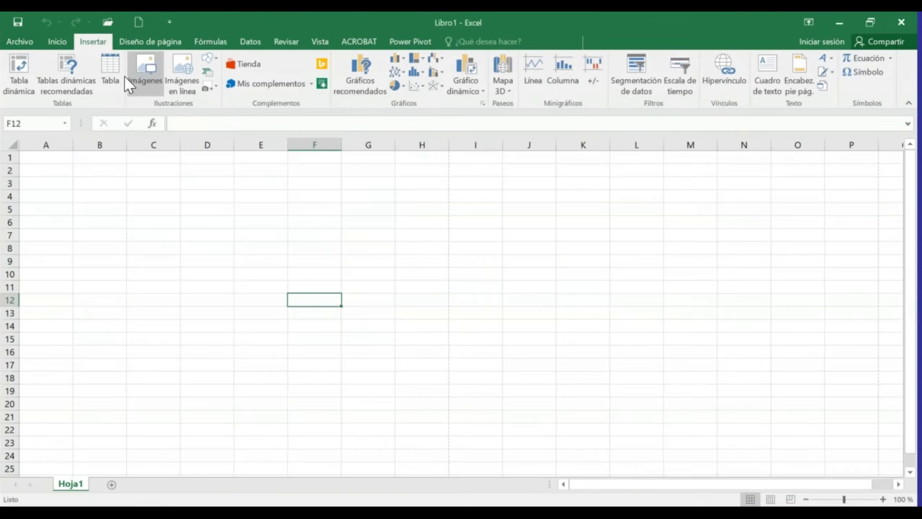
click(107, 22)
click(353, 191)
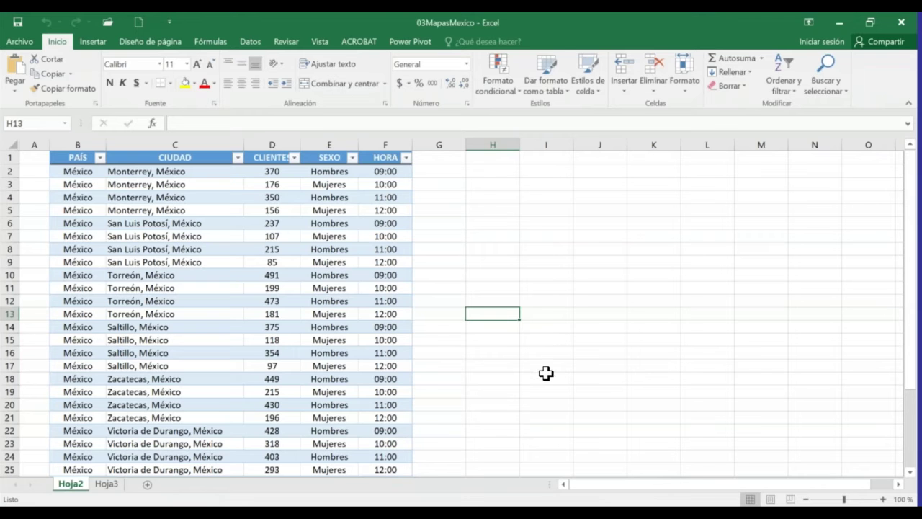
click(193, 302)
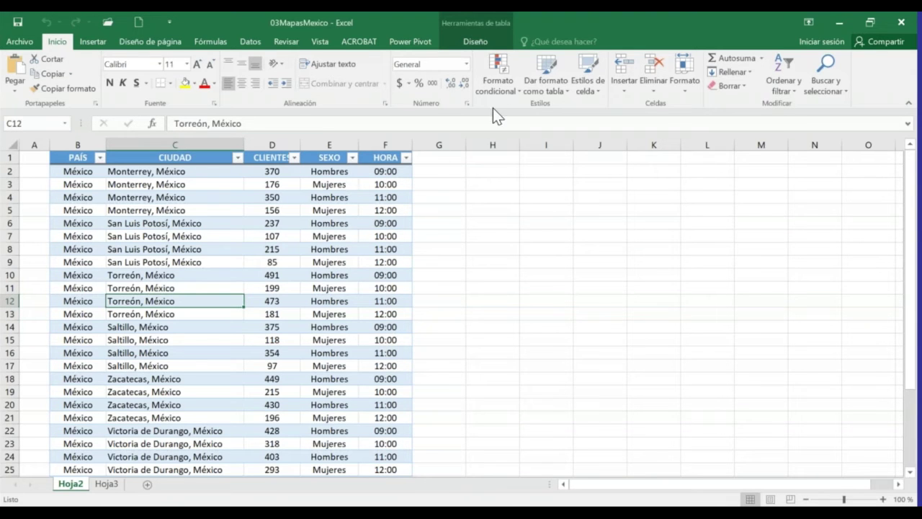
click(100, 41)
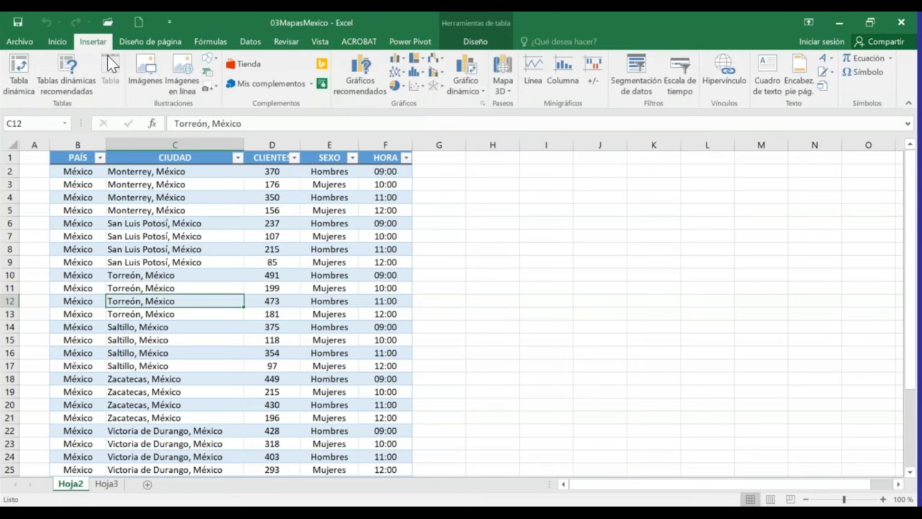
Launch 3D Maps, set Tabla1's CIUDAD as the location, and review the 75% match-confidence report
click(502, 69)
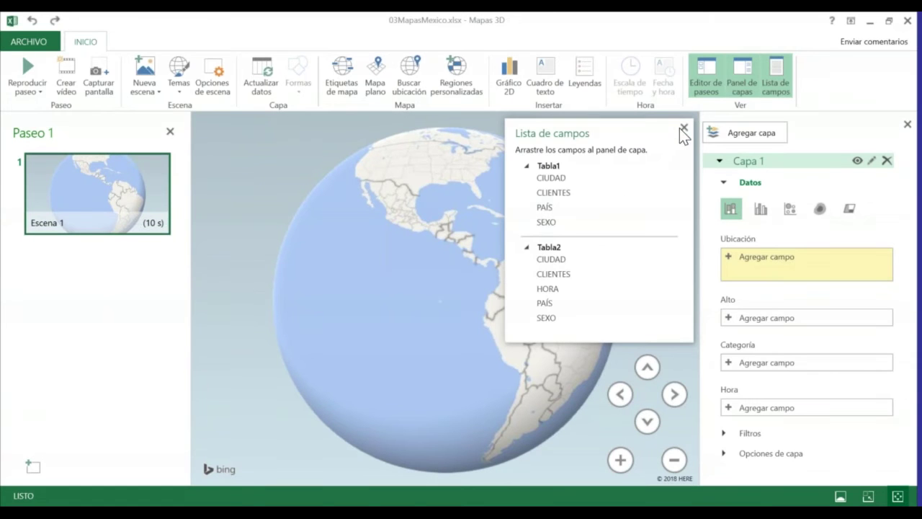
click(684, 128)
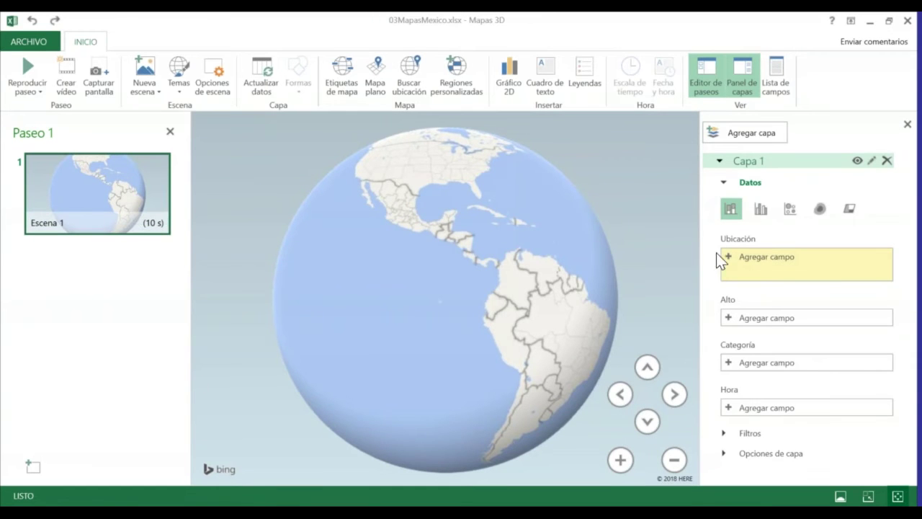
click(776, 69)
drag(551, 178, 784, 267)
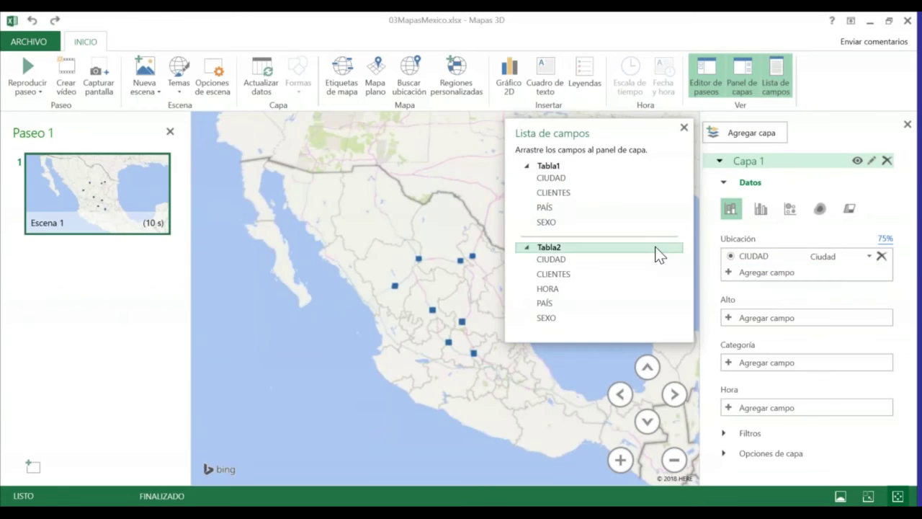
click(684, 128)
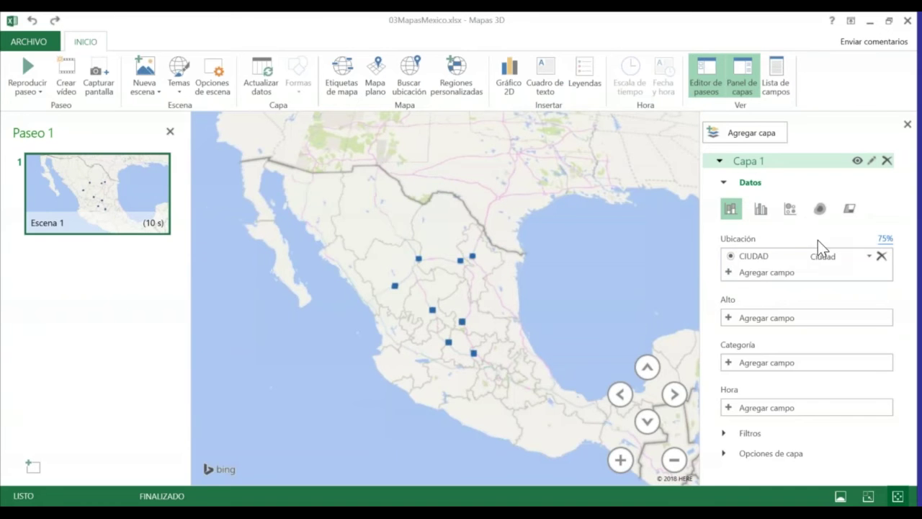
click(885, 239)
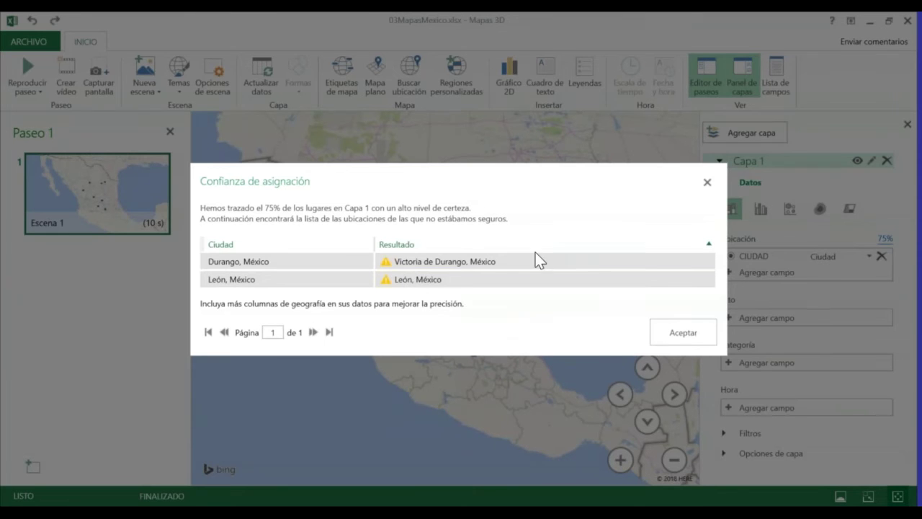
click(708, 182)
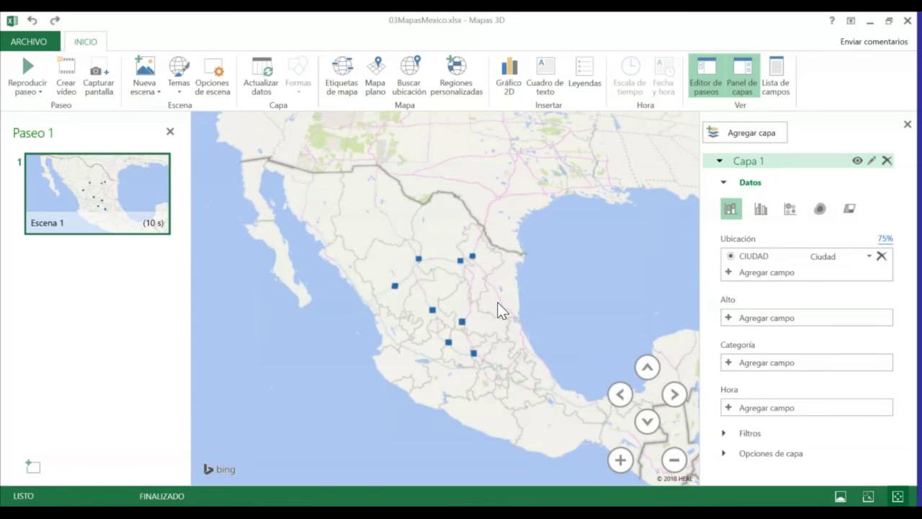
Zoom in on Mexico, make CLIENTES set the column heights, and narrow the legend
click(618, 458)
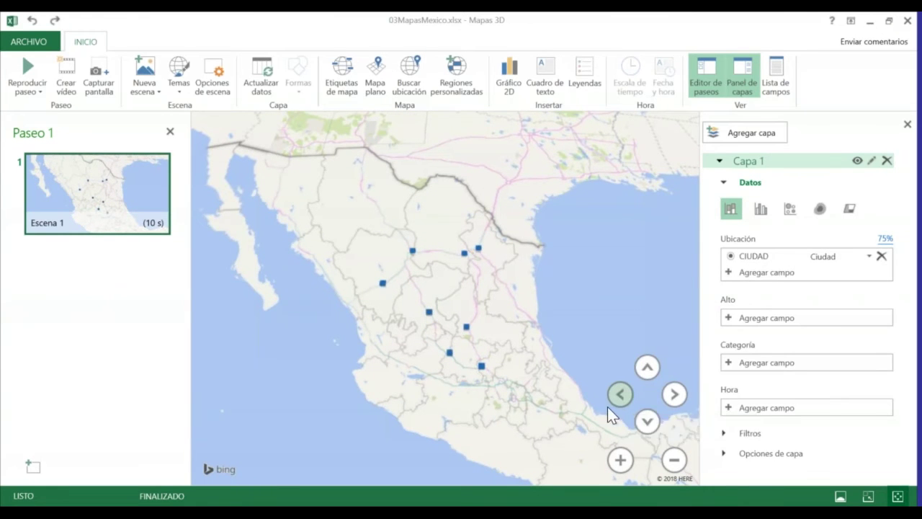
click(744, 322)
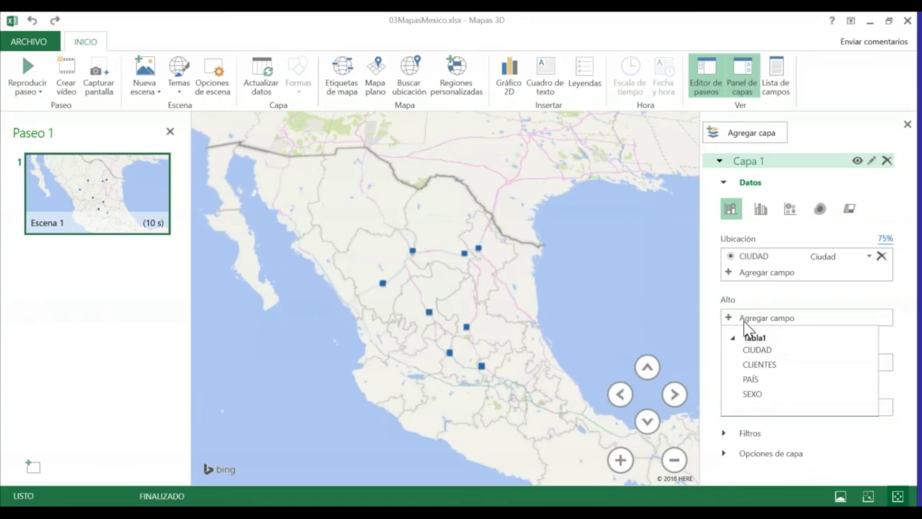
click(760, 366)
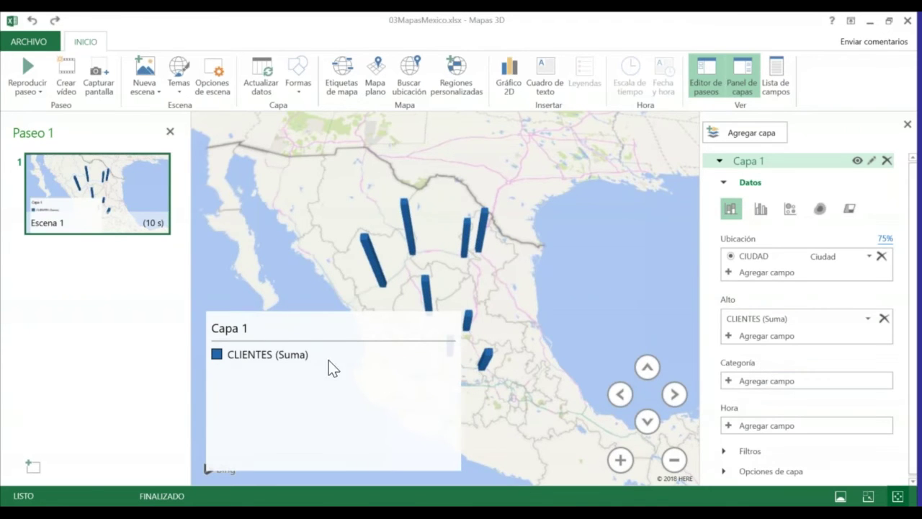
drag(461, 472, 353, 474)
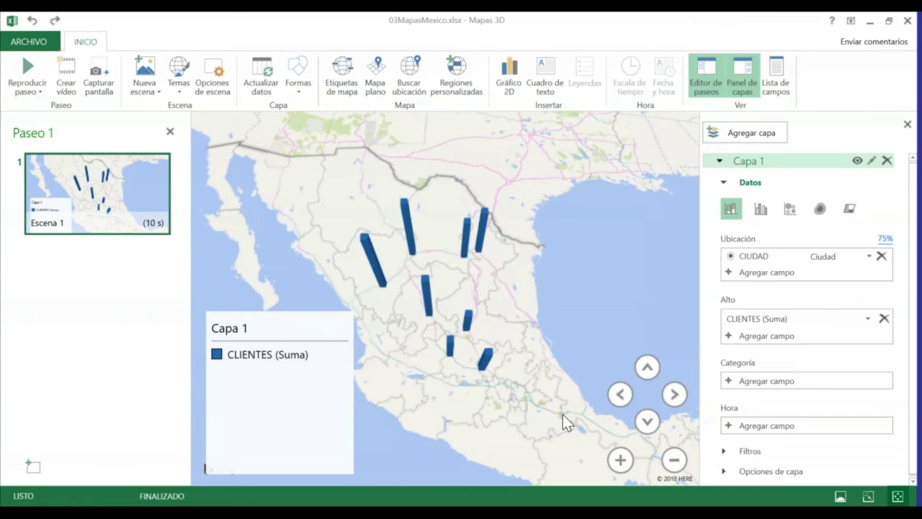
Split the columns by SEXO into Hombres and Mujeres
click(727, 380)
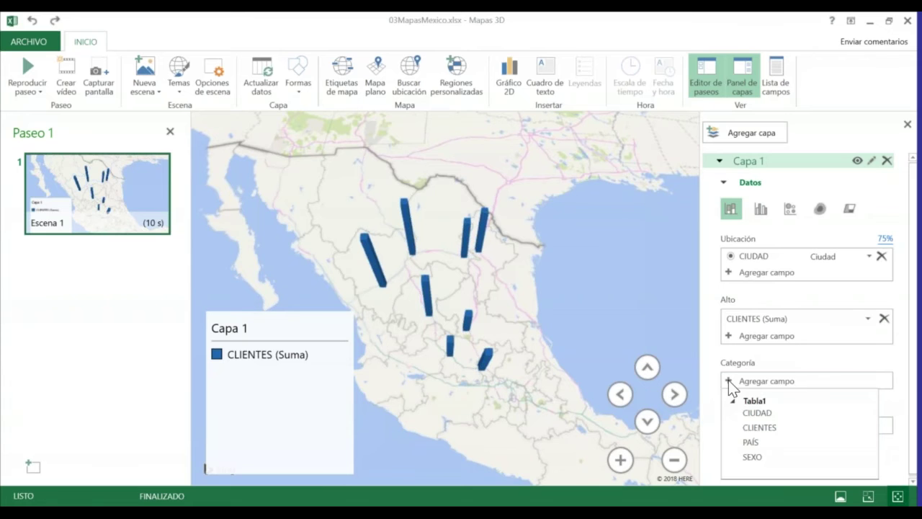
click(763, 455)
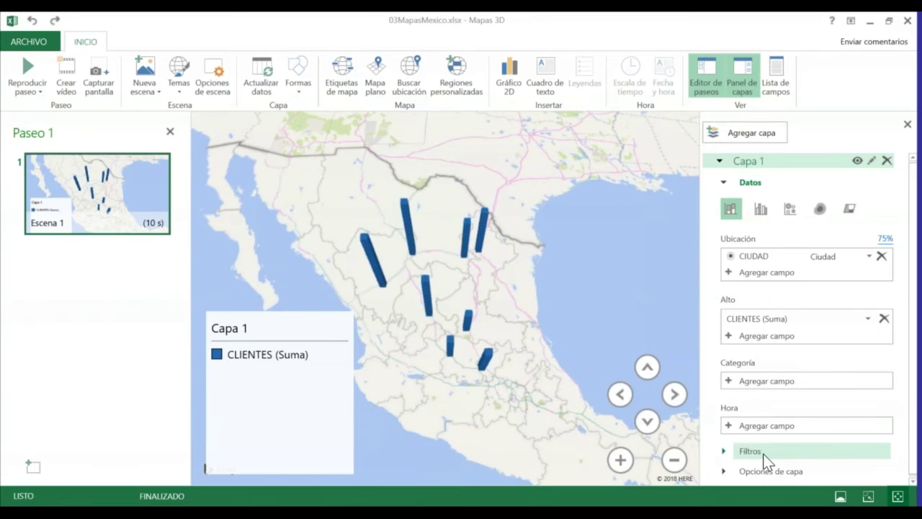
click(731, 382)
click(753, 456)
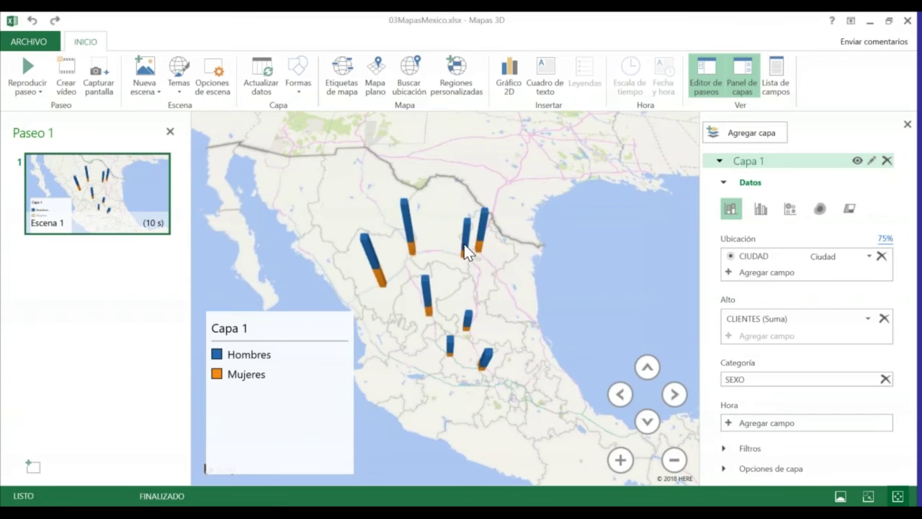
mouse_move(462, 242)
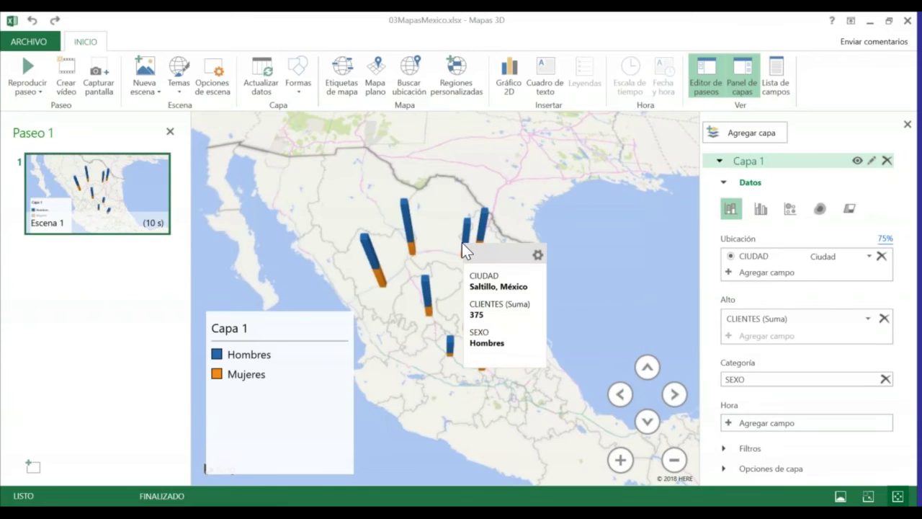
mouse_move(412, 231)
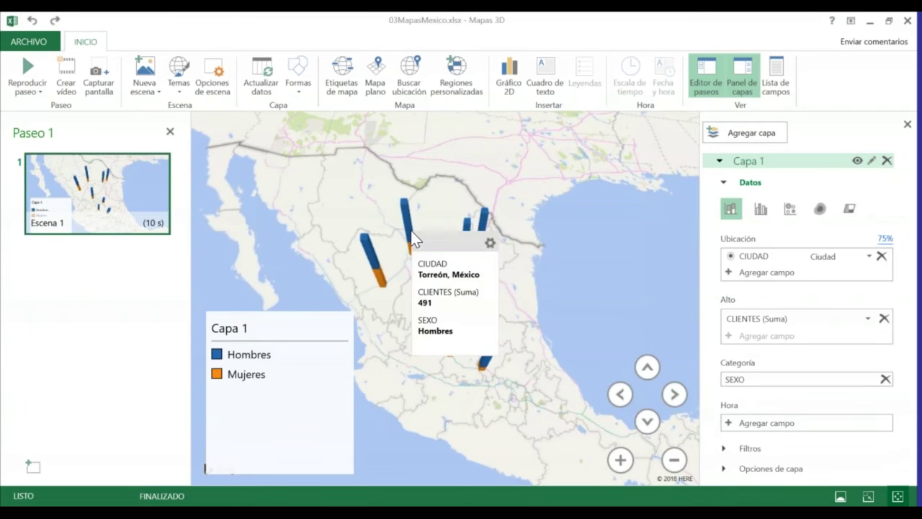
mouse_move(375, 255)
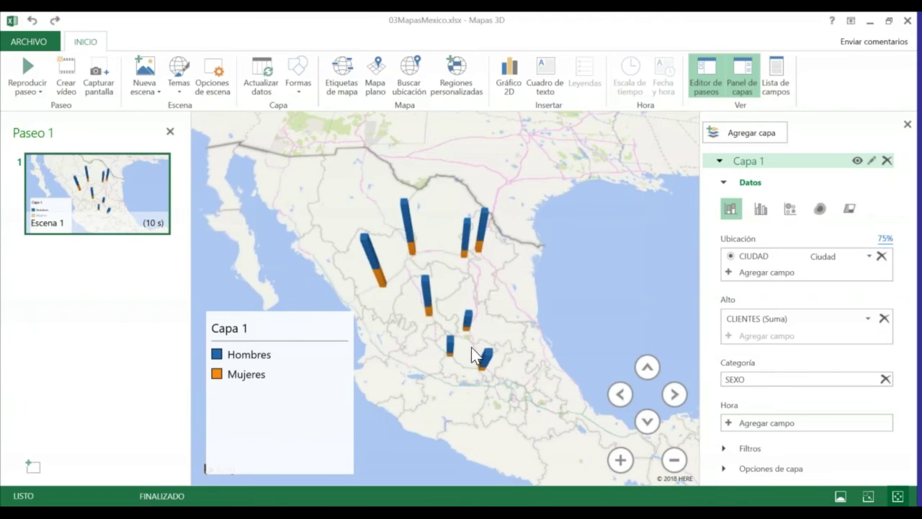
mouse_move(467, 323)
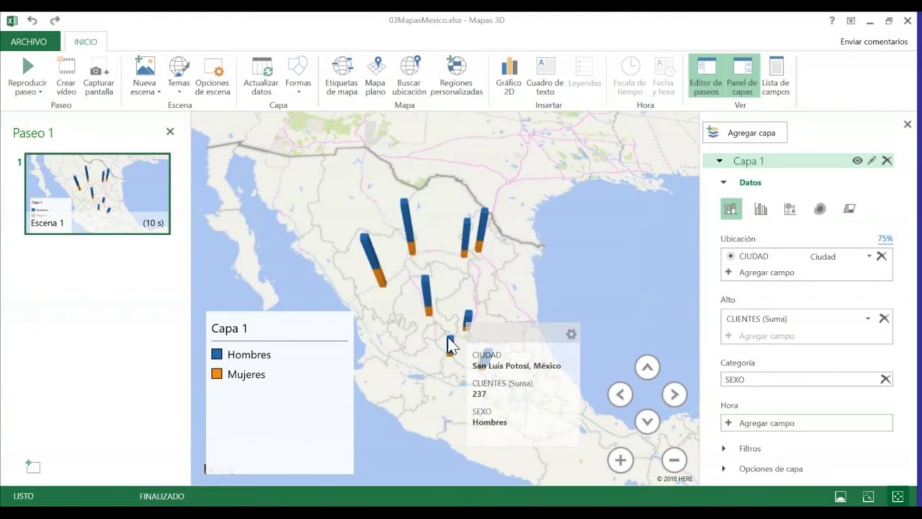
mouse_move(449, 346)
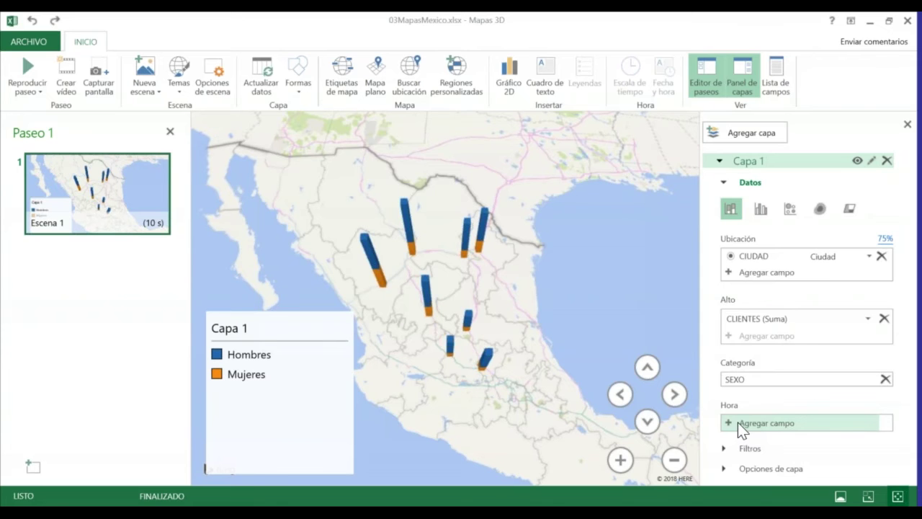
Swap the layer's location to CIUDAD from Tabla2, now matched at 100% confidence
click(778, 72)
mouse_move(560, 288)
mouse_down()
mouse_move(744, 427)
mouse_move(741, 420)
mouse_up()
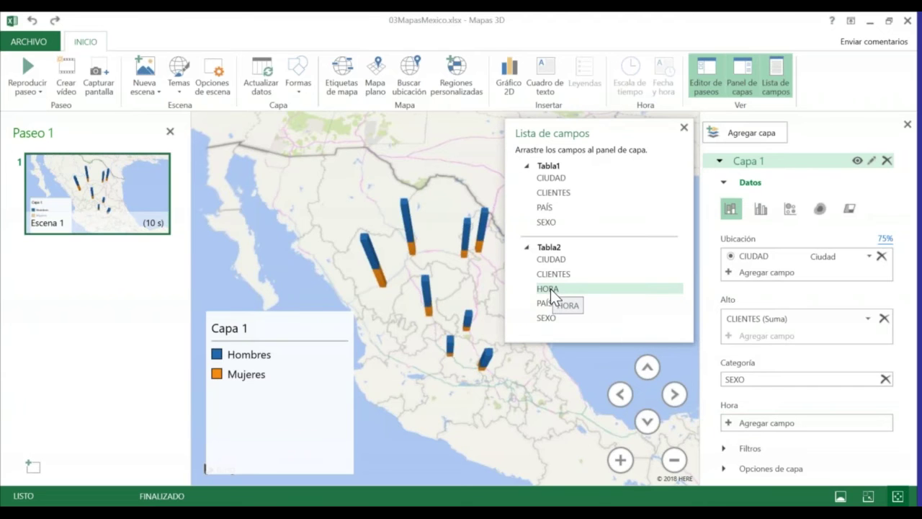
click(684, 129)
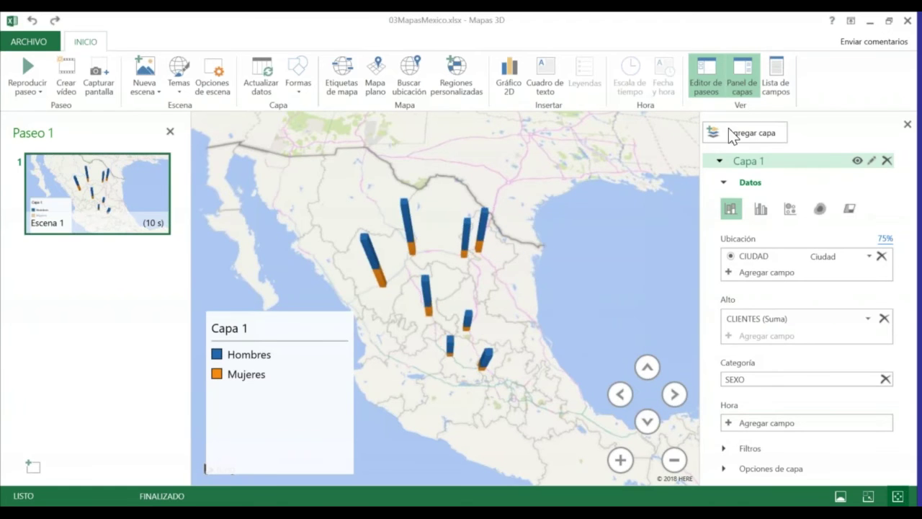
click(773, 75)
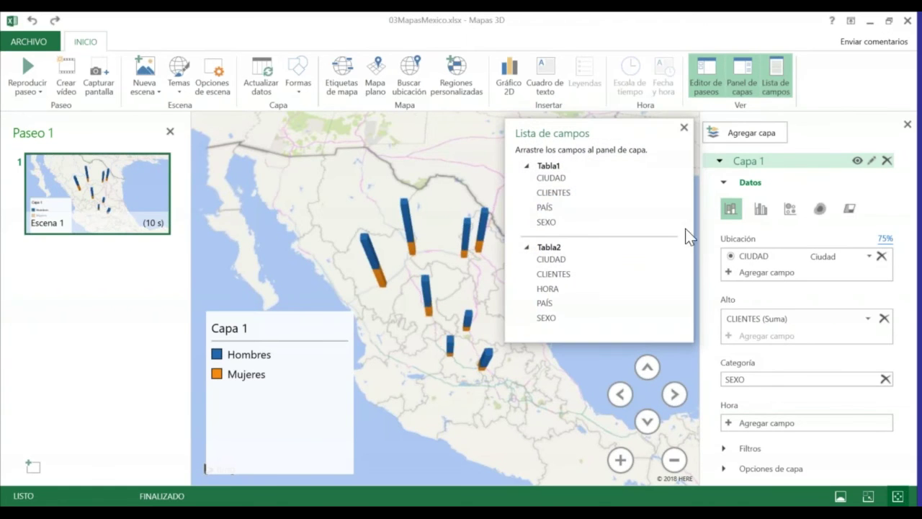
click(881, 256)
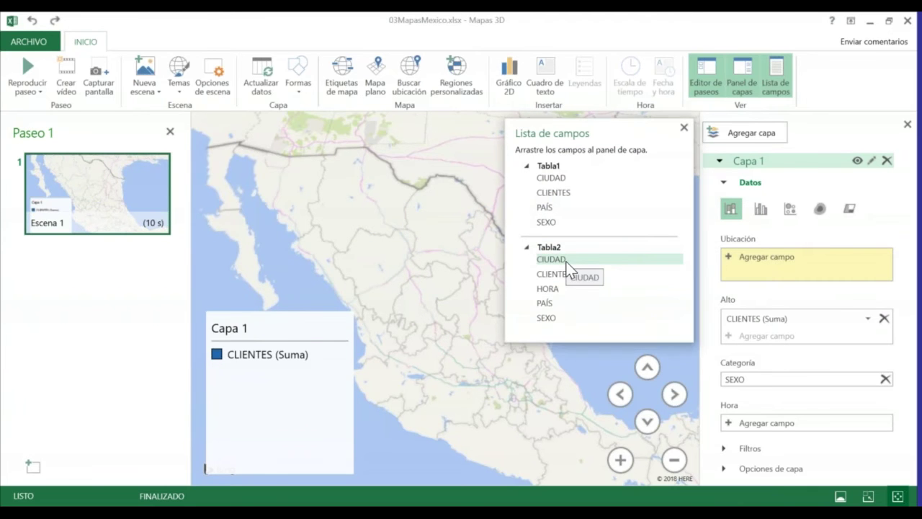
drag(567, 268, 751, 273)
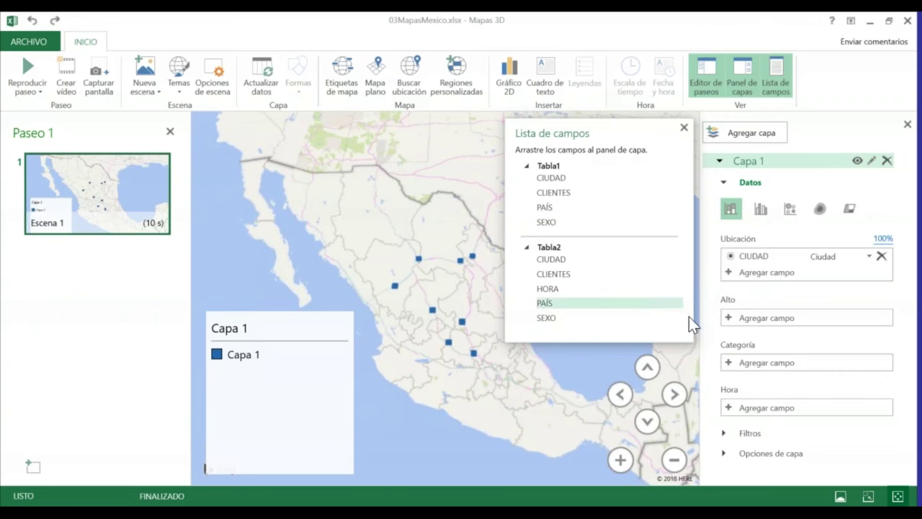
Size the Tabla2 columns by CLIENTES and split them by SEXO
click(728, 317)
click(756, 365)
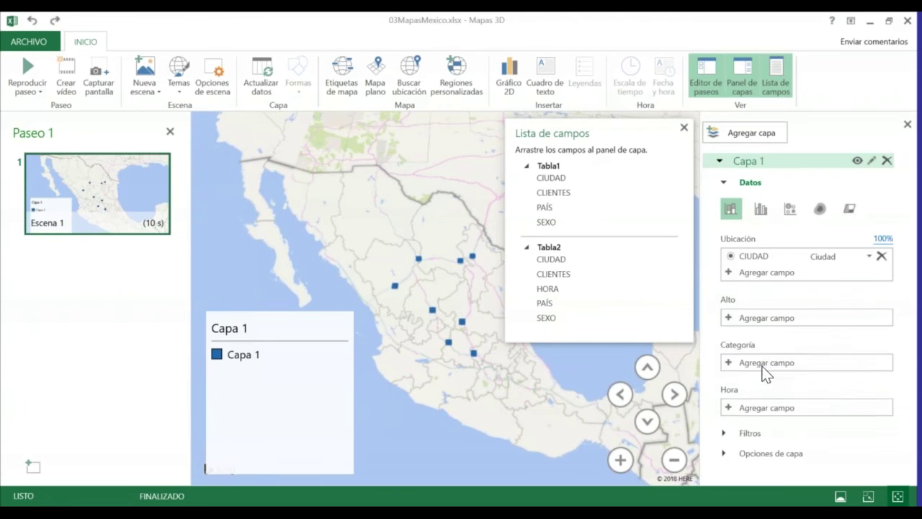
click(729, 382)
click(766, 471)
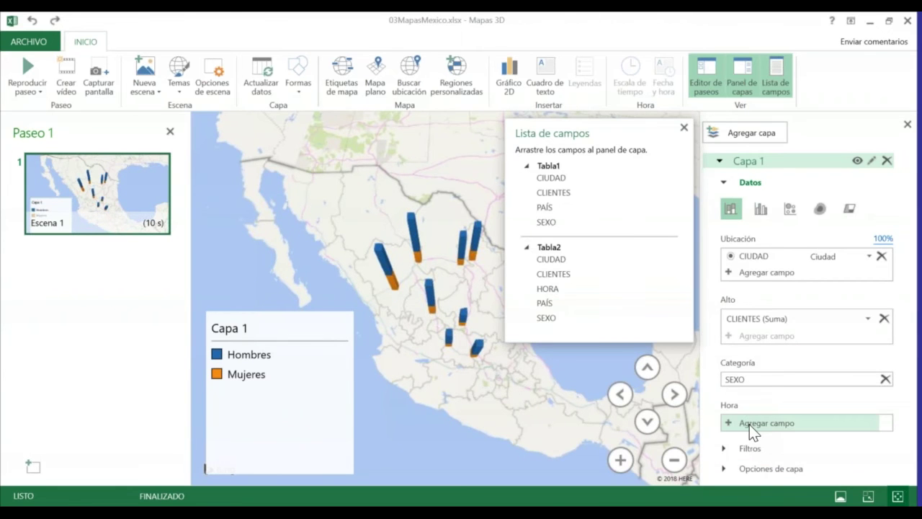
Add HORA from Tabla2 as the time field and play the column timeline animation
drag(548, 288, 807, 423)
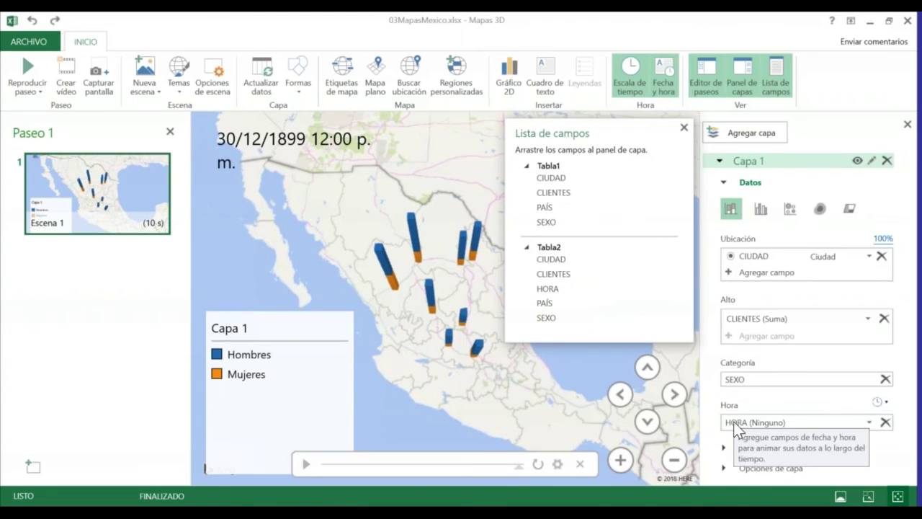
click(685, 129)
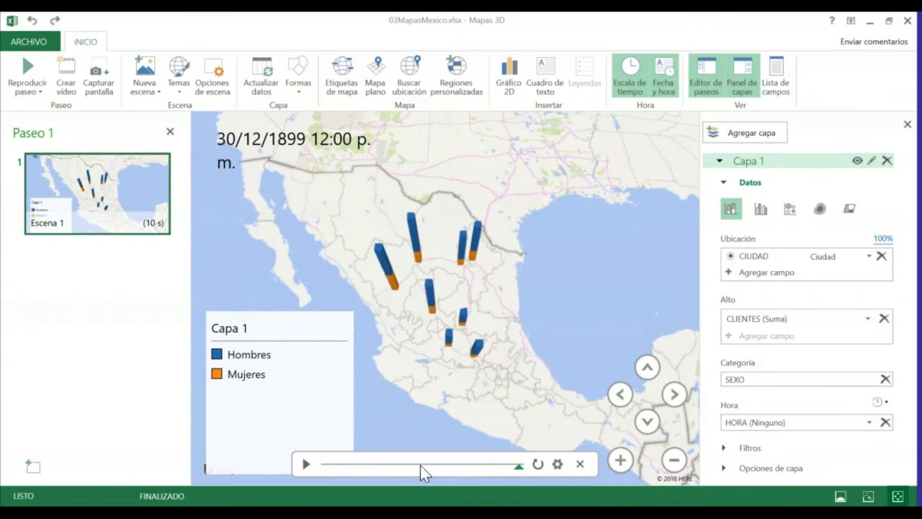
click(305, 464)
Close 3D Maps, delete the tours notice box, and close 03MapasMexico without saving
click(908, 20)
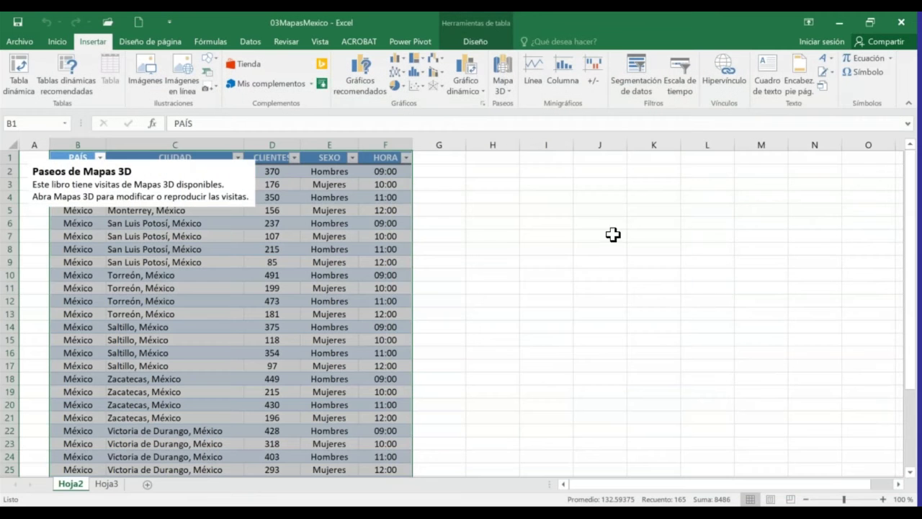
click(134, 171)
key(Delete)
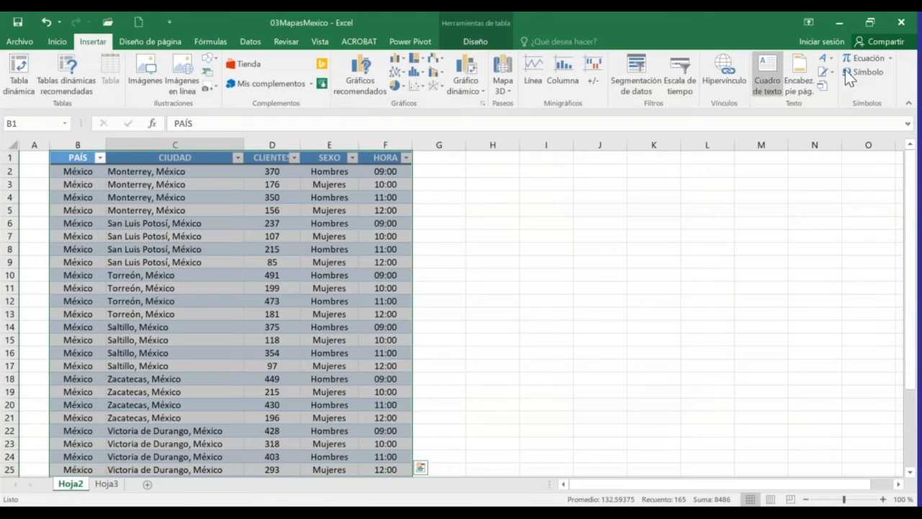
click(901, 21)
click(440, 282)
Open the 04MapasTerrem workbook from the Descargas folder
click(108, 22)
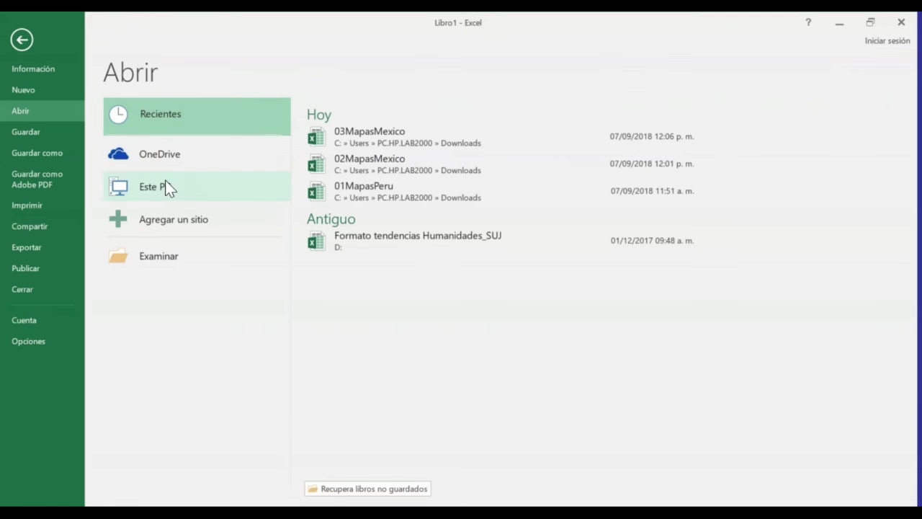
click(159, 258)
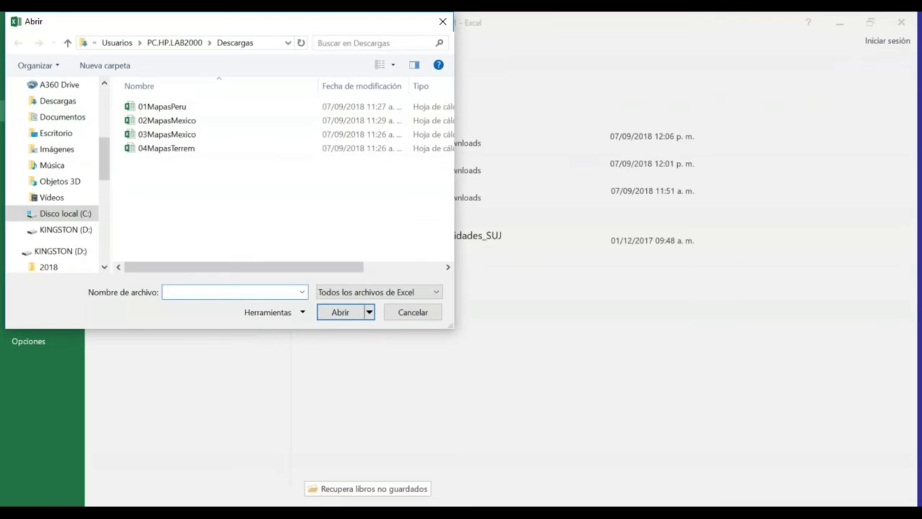
click(161, 151)
click(335, 313)
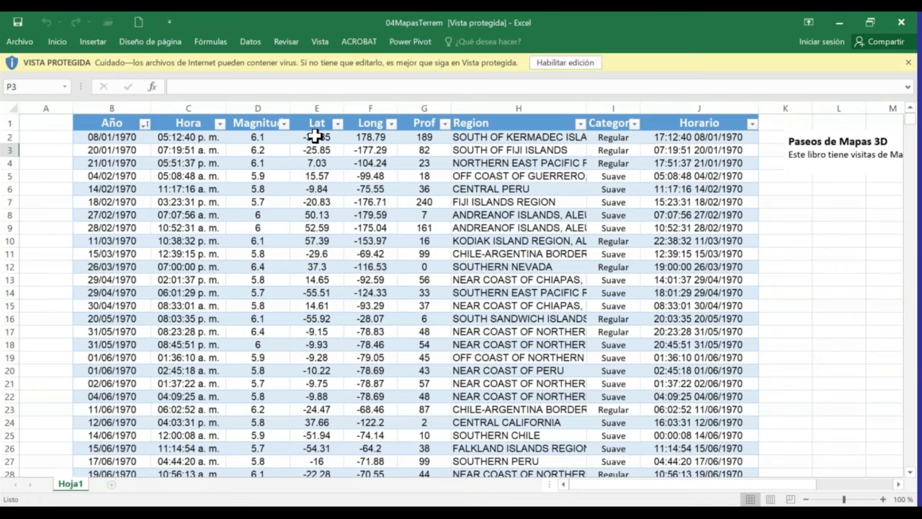
Enable editing and look over the Lat/Long, Region, Magnitud and Categoría columns
click(565, 63)
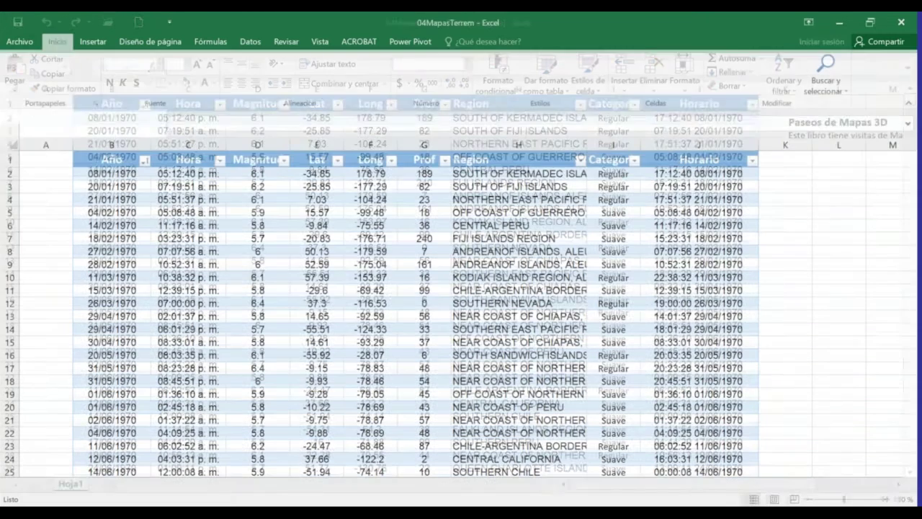
drag(308, 175, 375, 381)
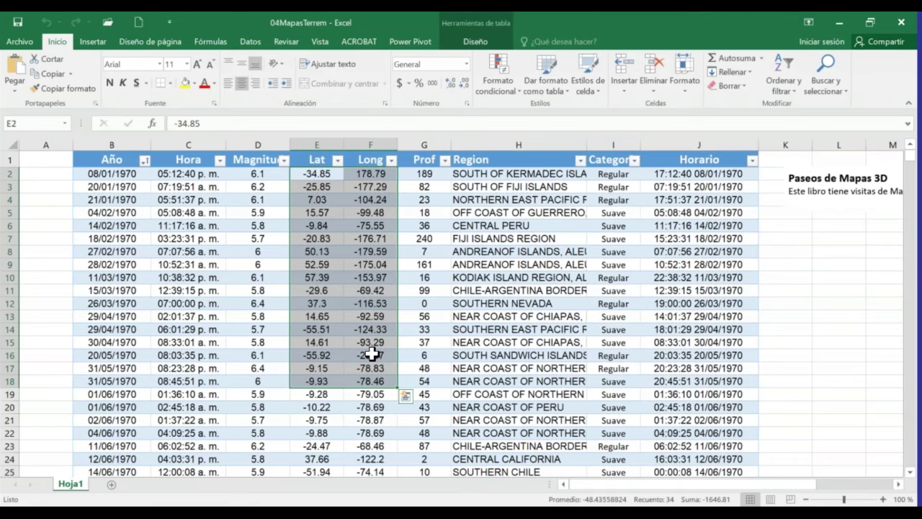
drag(476, 174, 470, 432)
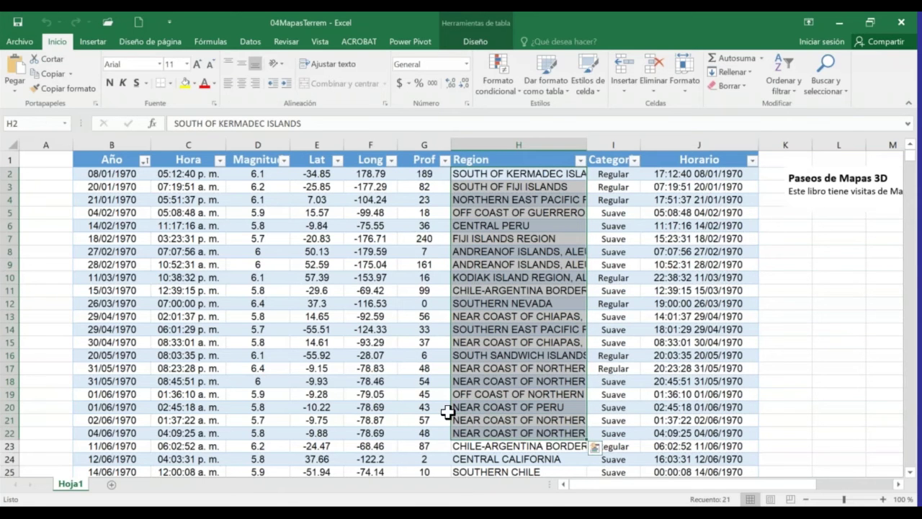
drag(260, 177, 258, 432)
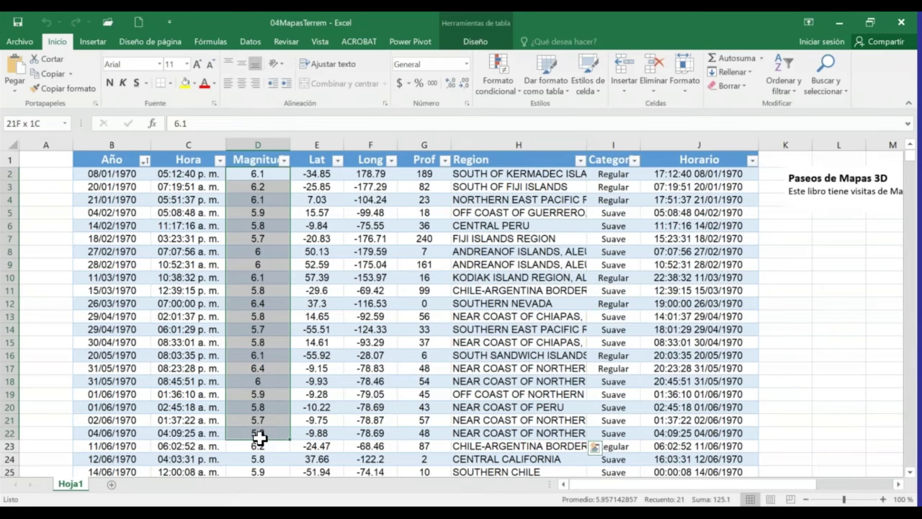
drag(609, 175, 615, 332)
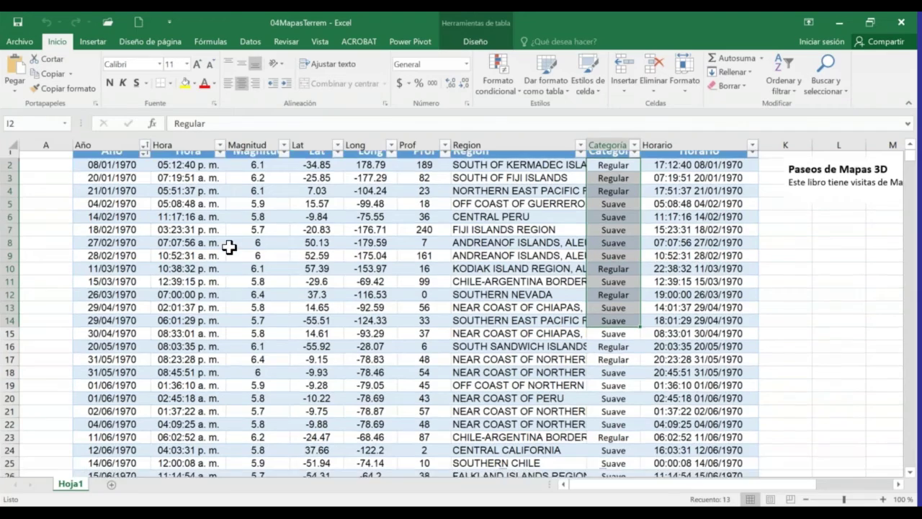
Scroll through the earthquake table, then launch 3D Maps from a single table cell
scroll(231, 248, down, 3)
scroll(209, 248, down, 14)
scroll(201, 249, down, 10)
scroll(201, 247, down, 10)
scroll(199, 247, down, 8)
scroll(199, 246, up, 10)
scroll(199, 247, up, 14)
scroll(199, 247, down, 13)
scroll(199, 248, up, 12)
scroll(198, 247, up, 12)
scroll(198, 248, up, 6)
scroll(201, 245, up, 5)
click(305, 214)
click(95, 44)
click(502, 71)
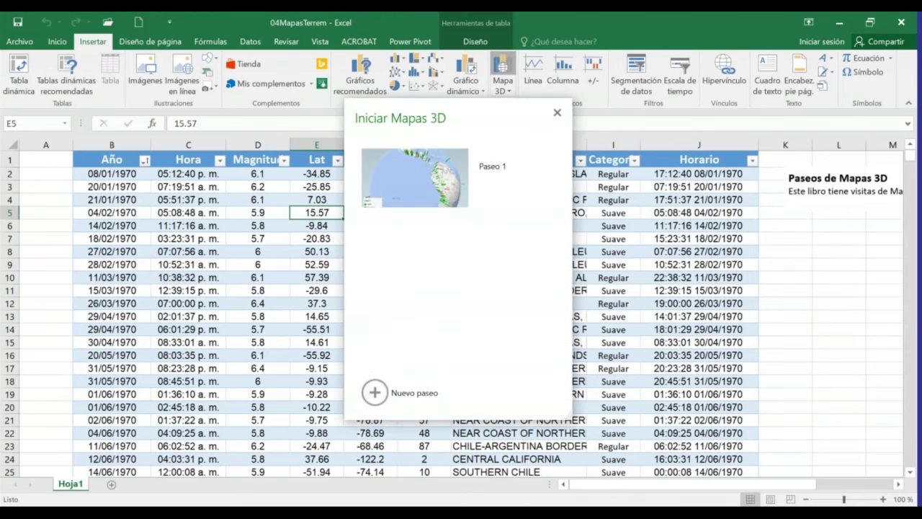
Inspect the existing Paseo 1 tour, then relaunch 3D Maps and create a new tour, Paseo 2
click(495, 167)
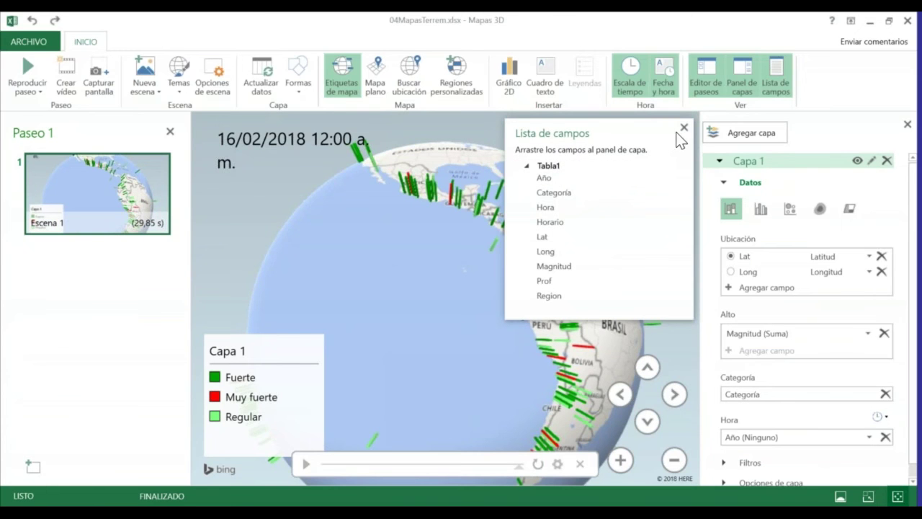
click(684, 127)
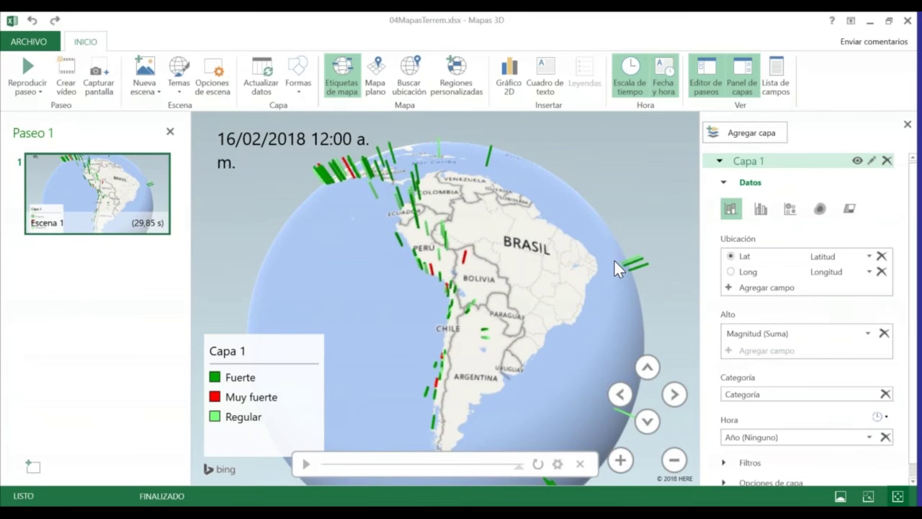
click(908, 21)
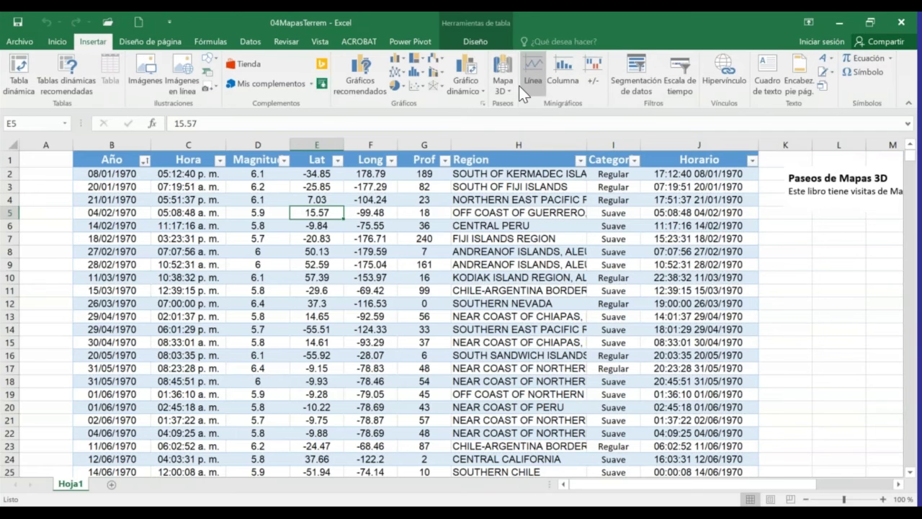
click(502, 69)
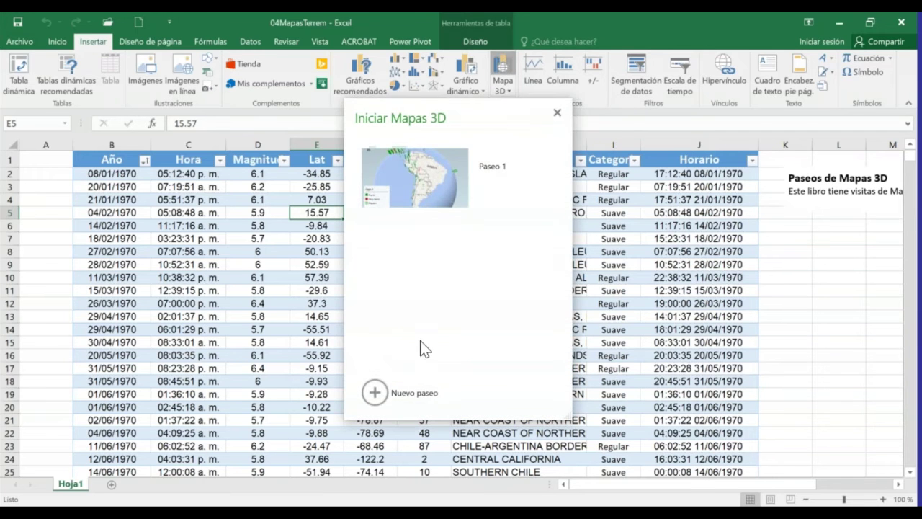
click(378, 393)
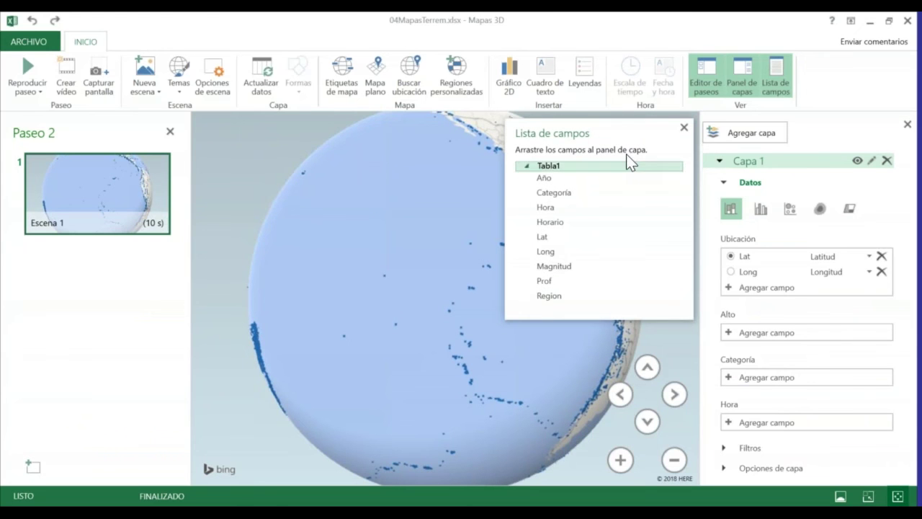
Hide the field list and rotate the globe toward North America
click(683, 128)
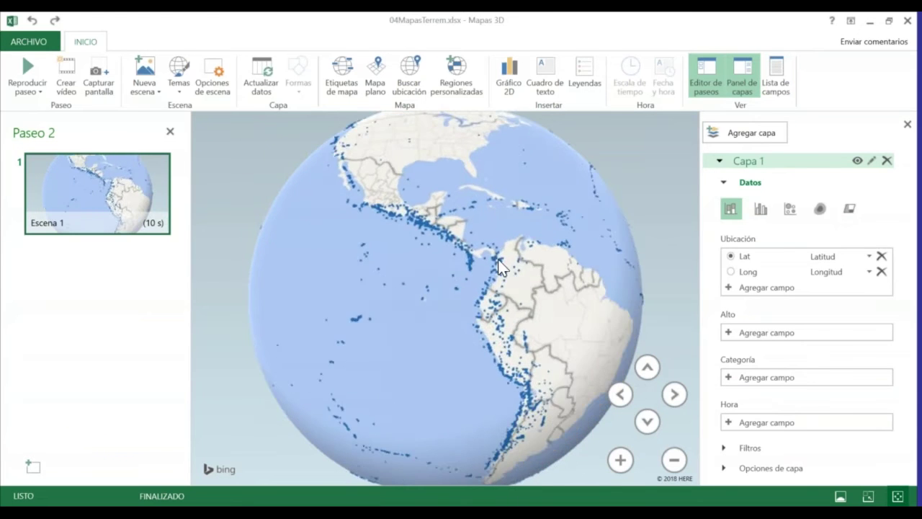
scroll(476, 303, up, 5)
scroll(453, 327, up, 3)
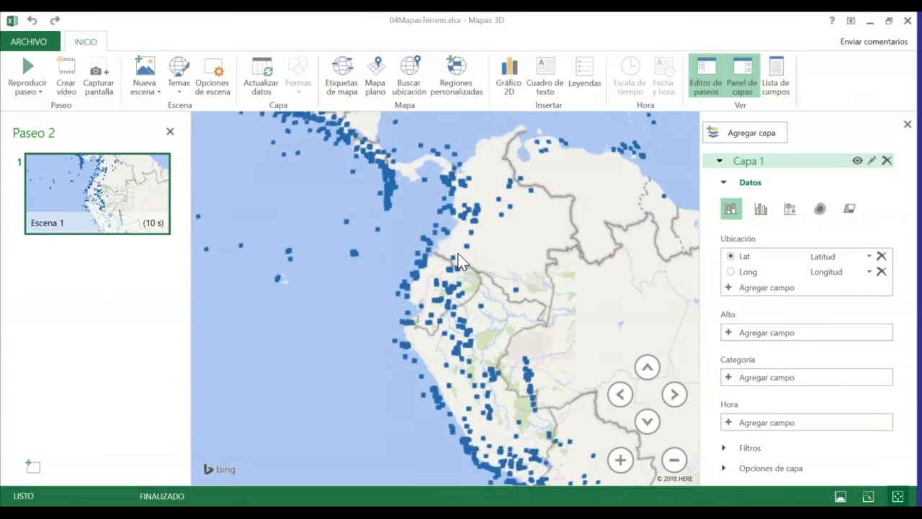
scroll(463, 270, down, 5)
scroll(451, 244, down, 3)
scroll(451, 244, down, 3)
drag(442, 246, 479, 349)
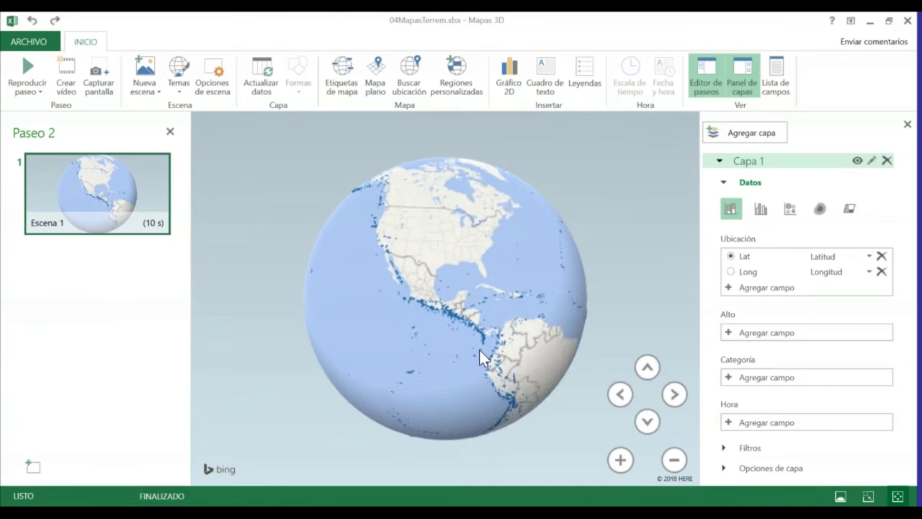
Zoom in and pan over Central America to bring Cuba and Colombia into view
scroll(413, 294, up, 5)
scroll(414, 293, up, 3)
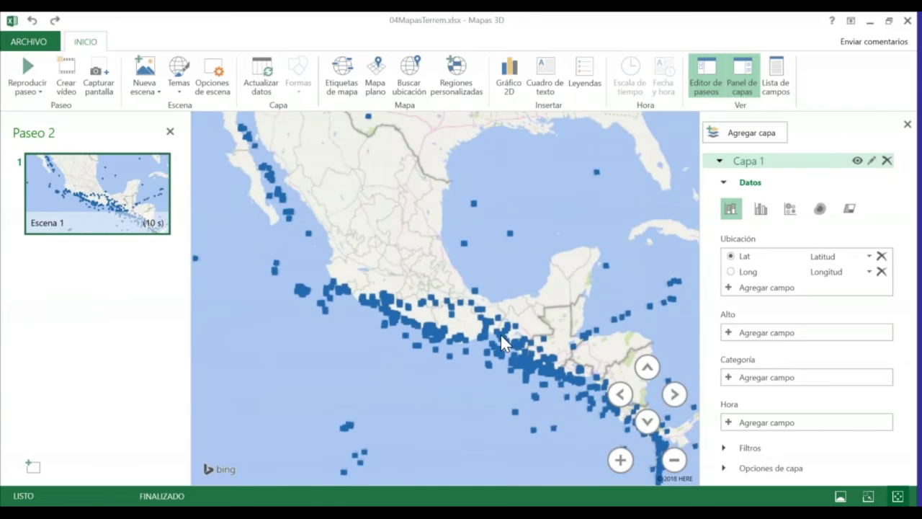
scroll(528, 315, up, 2)
drag(492, 287, 460, 259)
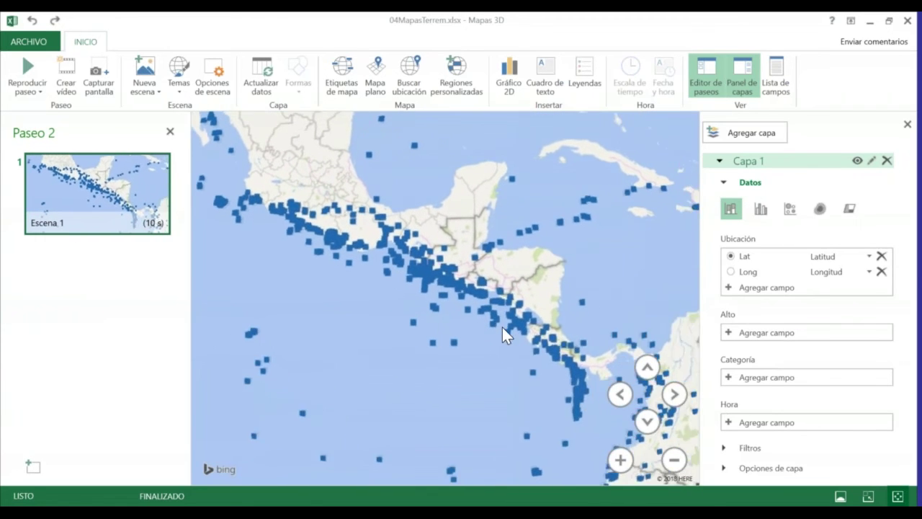
drag(501, 328, 440, 353)
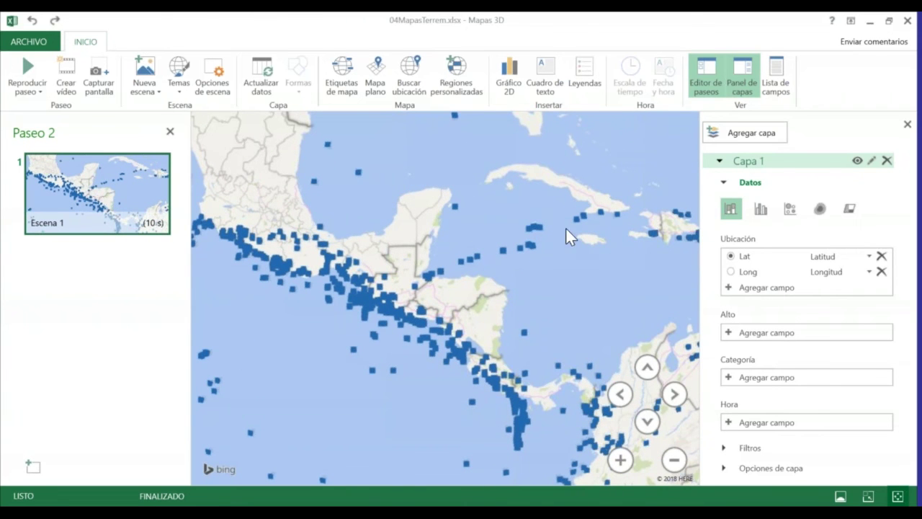
scroll(446, 322, down, 3)
mouse_move(446, 322)
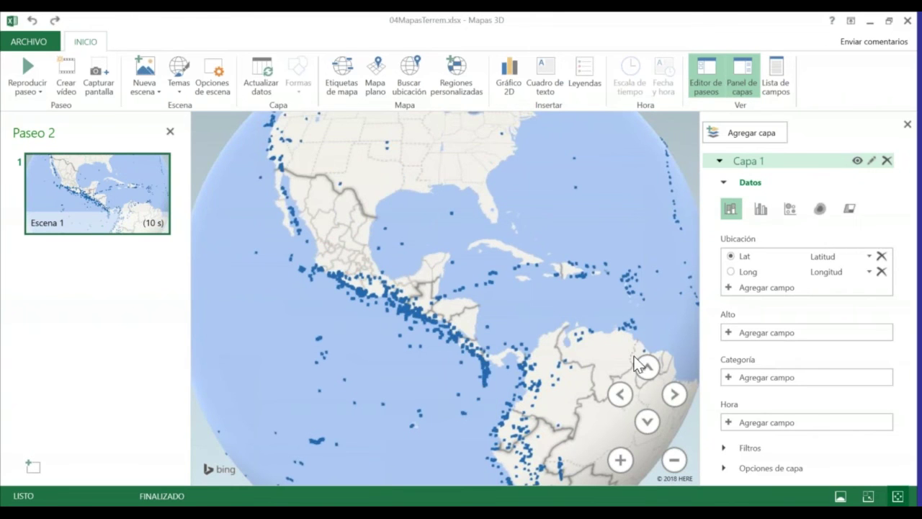
Set the column height field to Magnitud, narrow the Capa 1 legend, and tilt the globe down
click(727, 333)
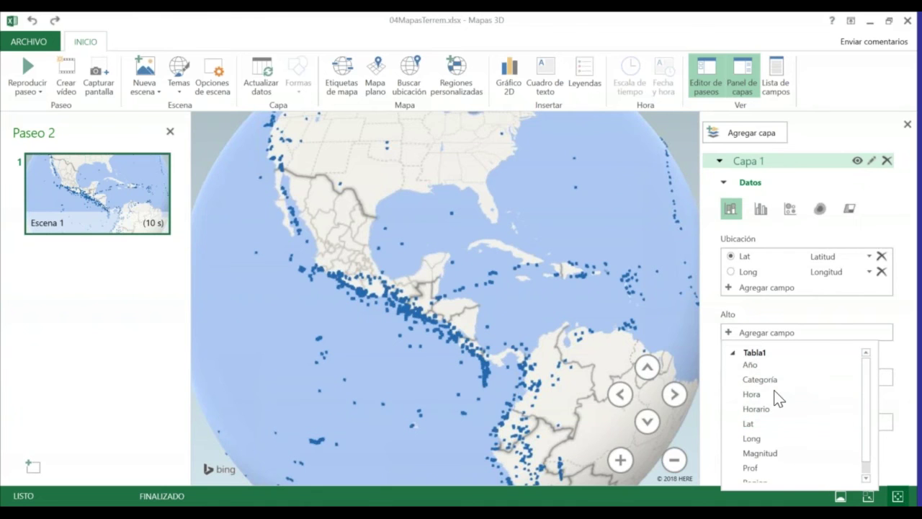
click(763, 453)
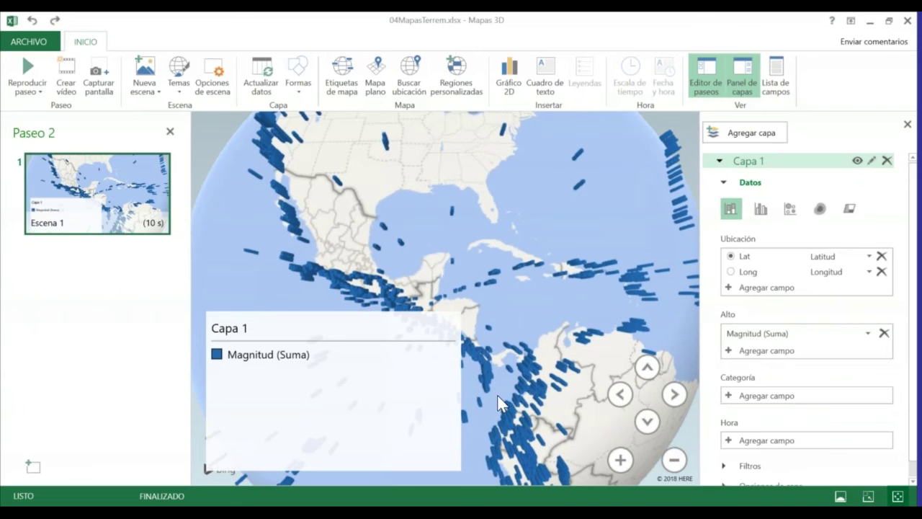
click(441, 467)
drag(462, 473, 423, 462)
click(646, 421)
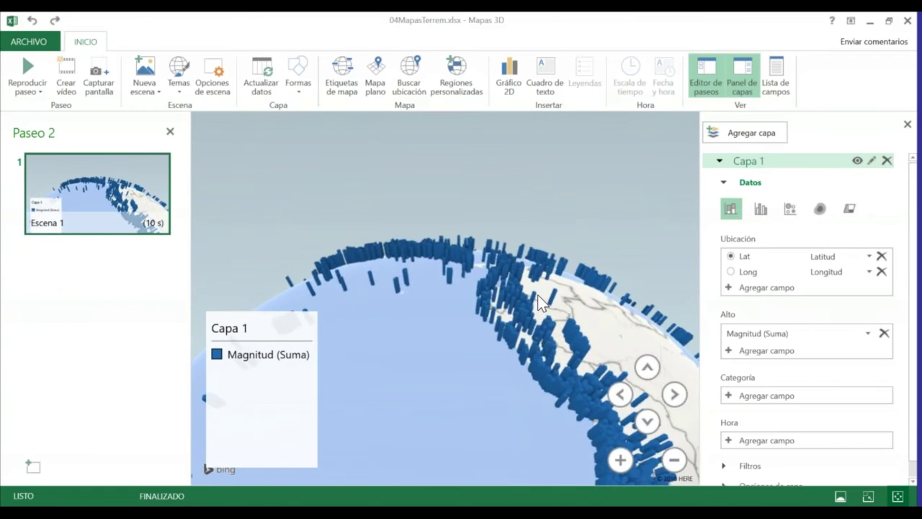
Set Año as the layer's time field and play the animation through to 30/06/2018
click(731, 438)
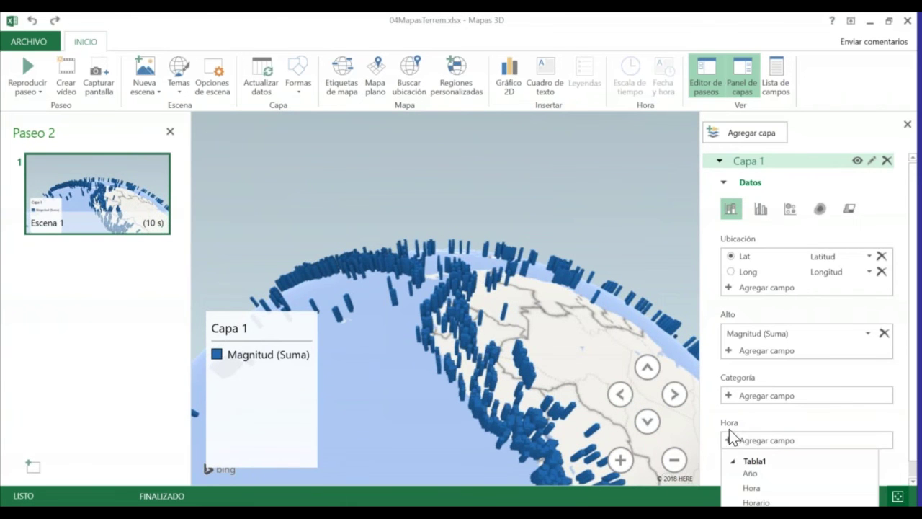
click(753, 474)
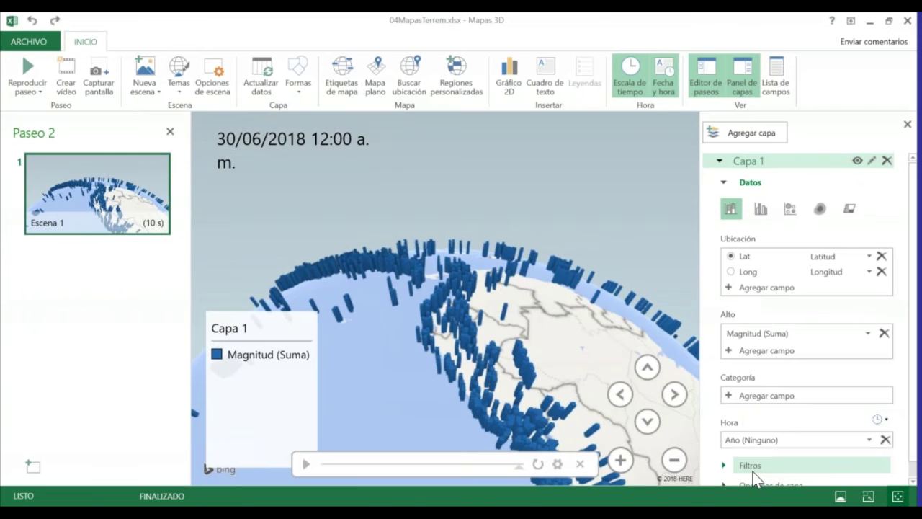
click(306, 464)
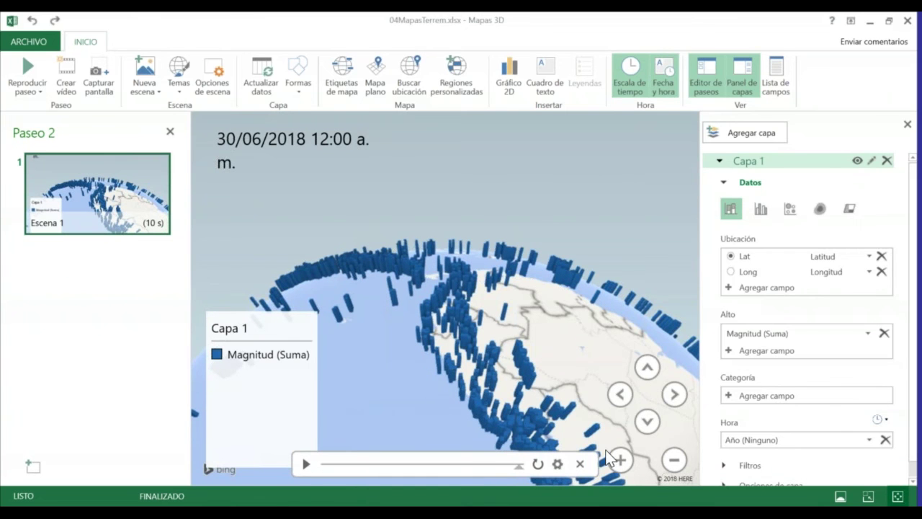
Open and close the Filtros field list, then collapse and re-expand Filtros without adding a filter
click(723, 466)
scroll(721, 454, down, 1)
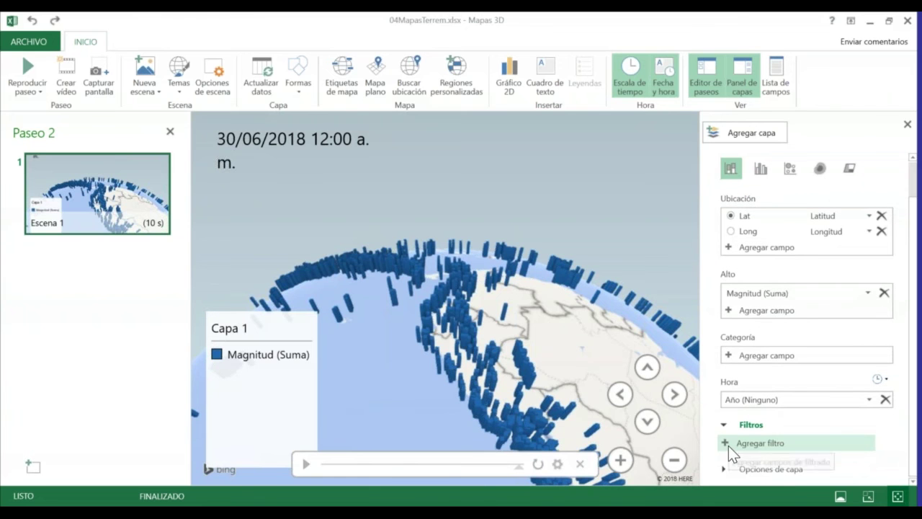
click(728, 445)
click(729, 445)
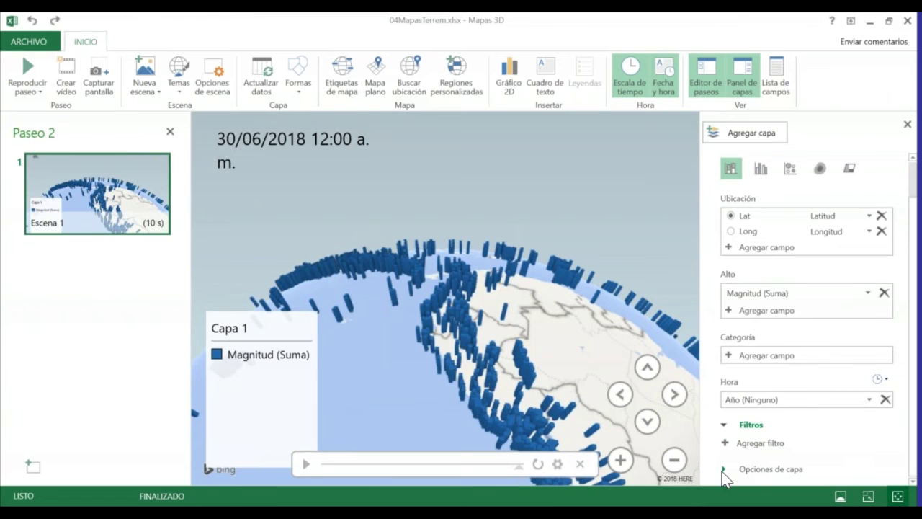
click(728, 444)
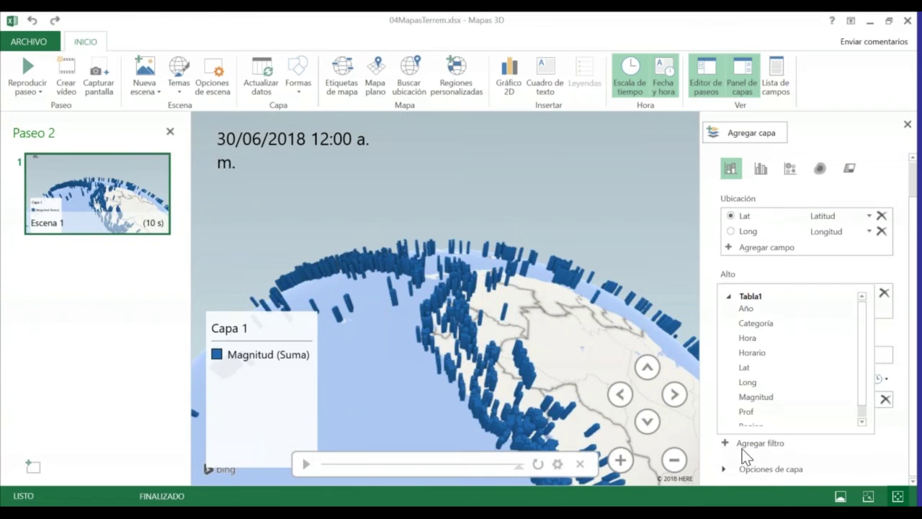
click(733, 444)
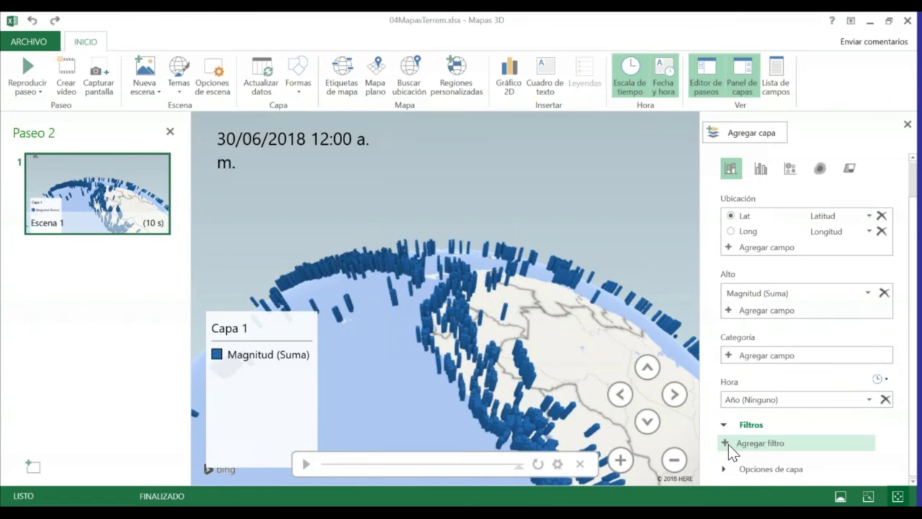
click(731, 443)
click(862, 422)
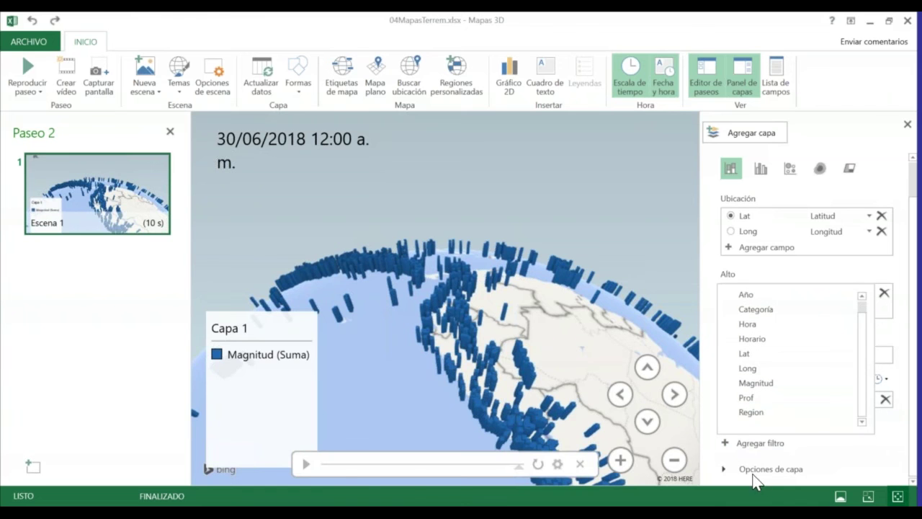
click(763, 446)
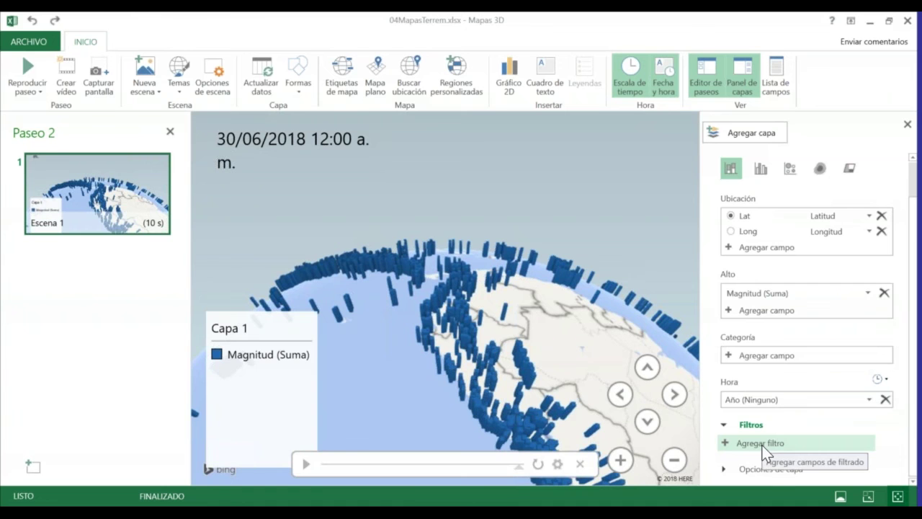
click(724, 425)
click(724, 448)
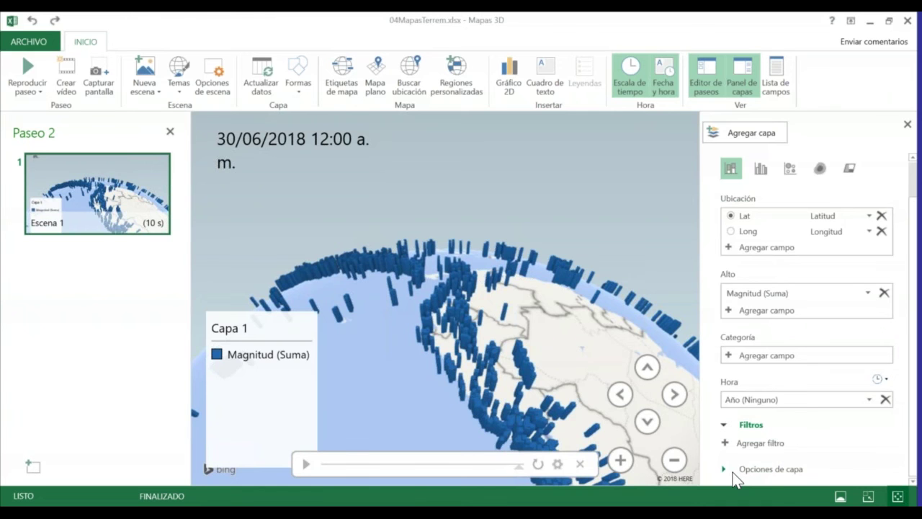
In Opciones de capa, set column height to 180% and thickness to 111%
click(728, 477)
scroll(731, 472, down, 3)
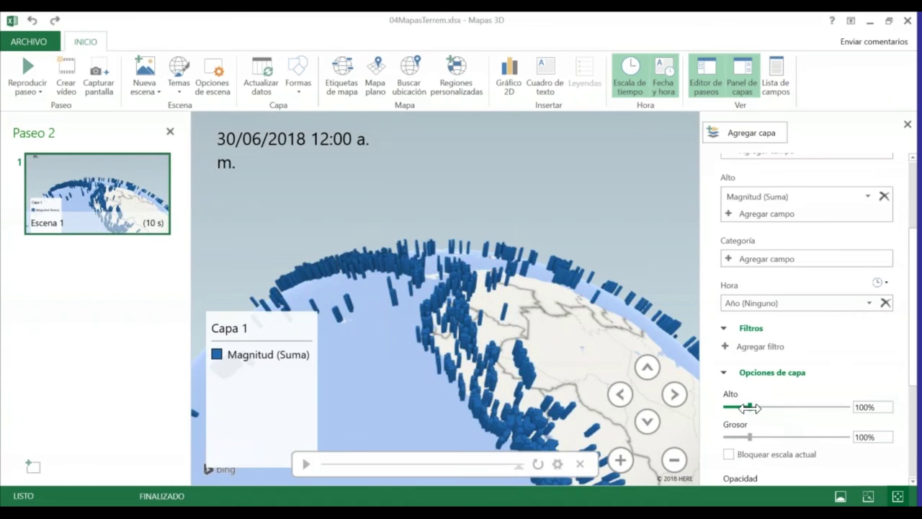
drag(749, 407, 813, 405)
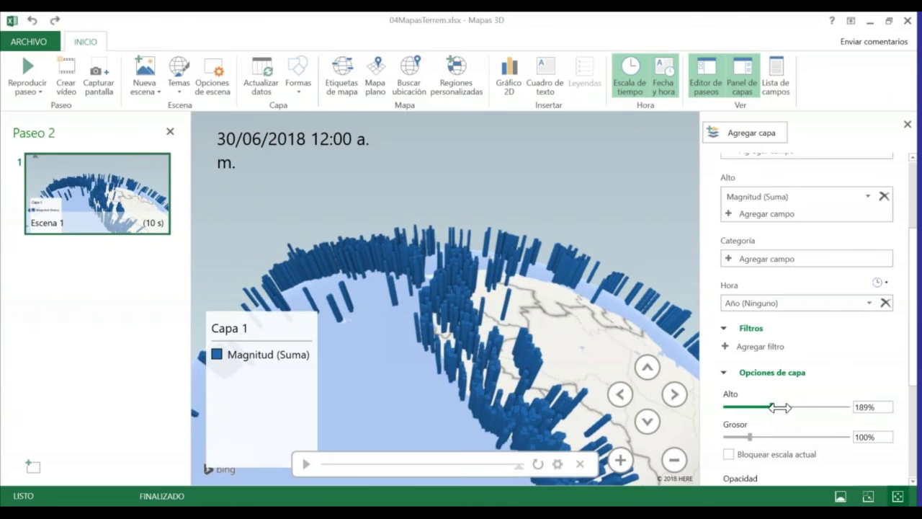
mouse_move(798, 410)
mouse_down()
mouse_move(742, 409)
mouse_move(785, 409)
mouse_move(769, 409)
mouse_move(778, 437)
mouse_move(753, 437)
mouse_up()
scroll(762, 477, down, 1)
scroll(764, 492, down, 2)
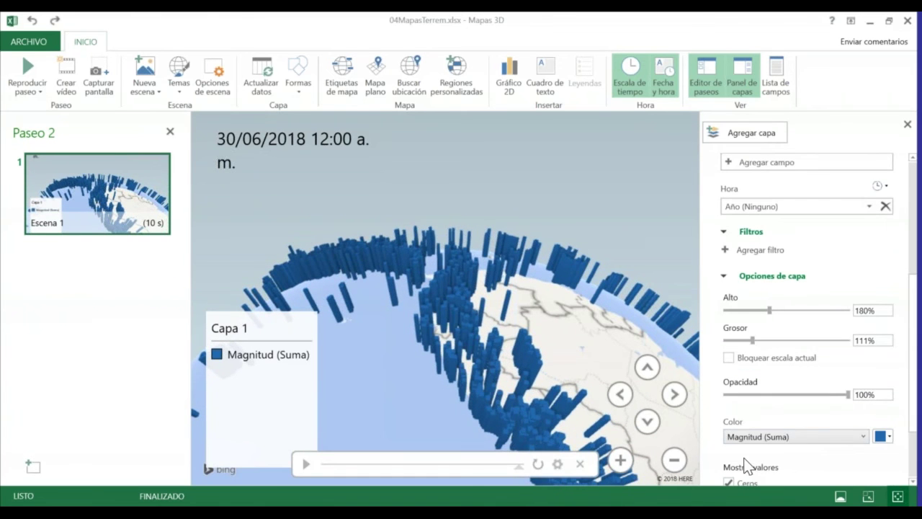
Try green for the Magnitud columns, then reset the layer colours back to blue
click(891, 437)
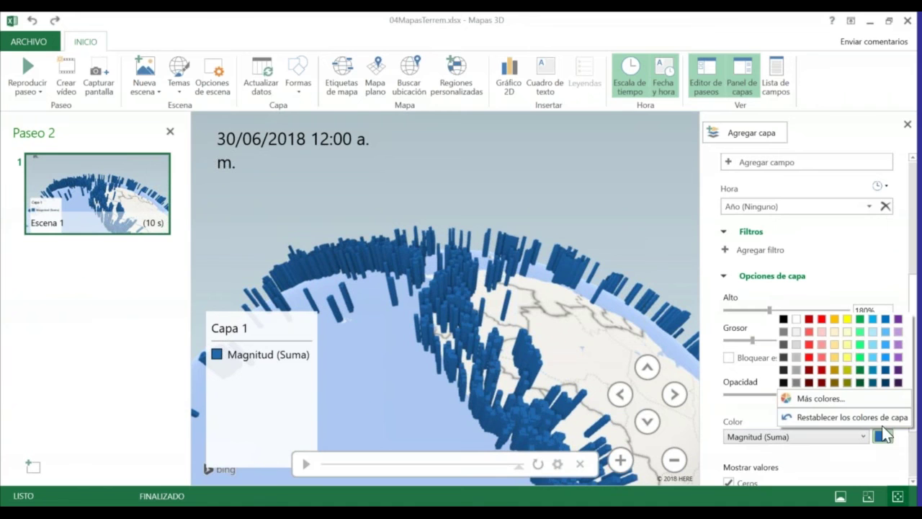
click(865, 376)
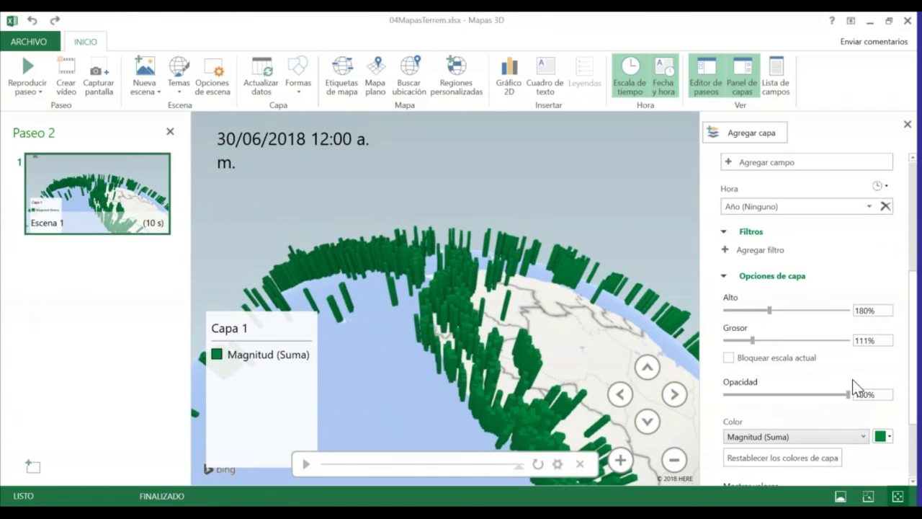
scroll(801, 454, down, 2)
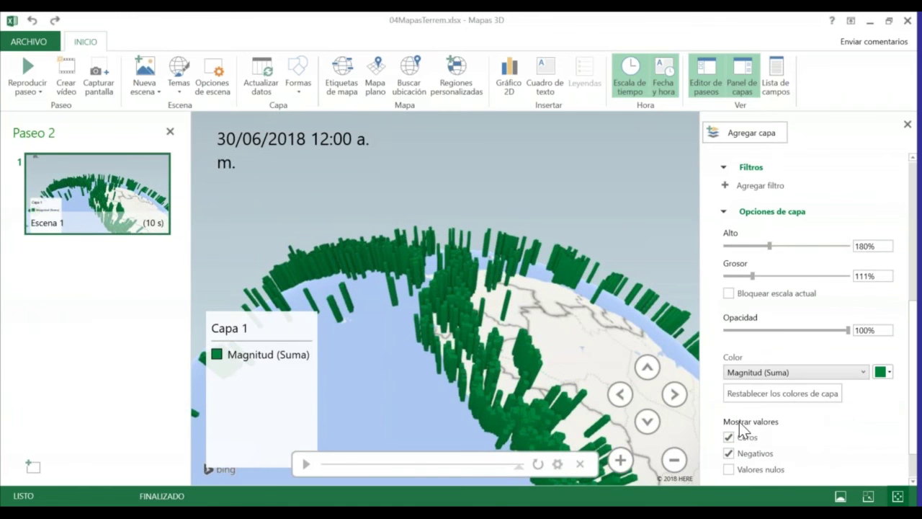
click(793, 393)
scroll(798, 399, down, 1)
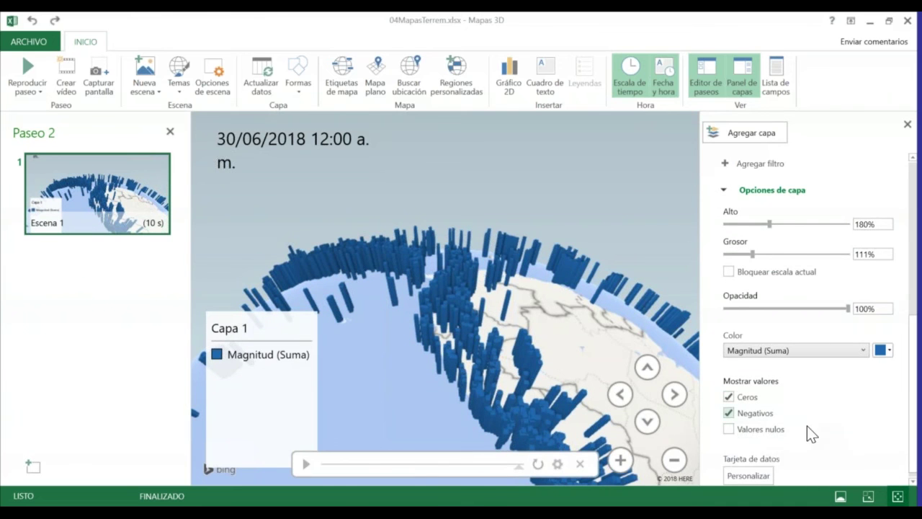
scroll(831, 426, down, 1)
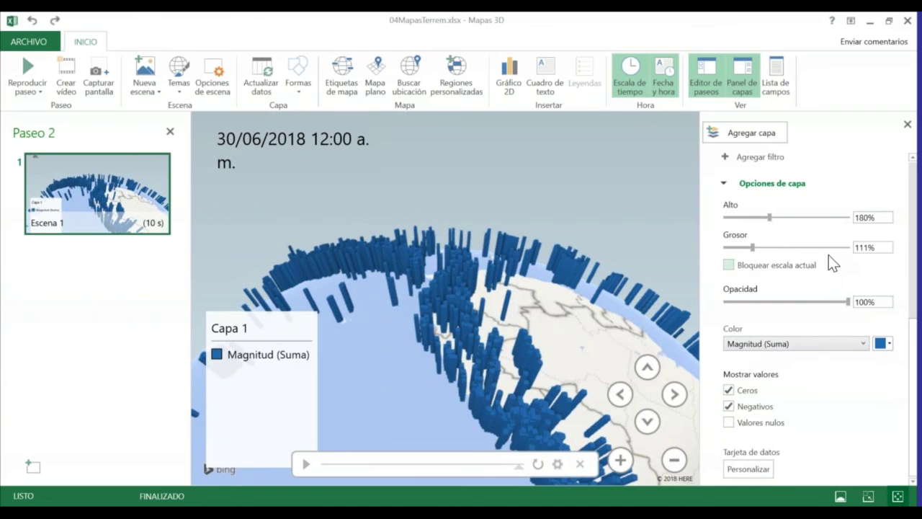
scroll(810, 364, up, 1)
scroll(810, 363, up, 2)
scroll(803, 353, up, 1)
scroll(800, 356, up, 1)
Rotate the globe to frame the blue columns along South America's Pacific coast
click(620, 394)
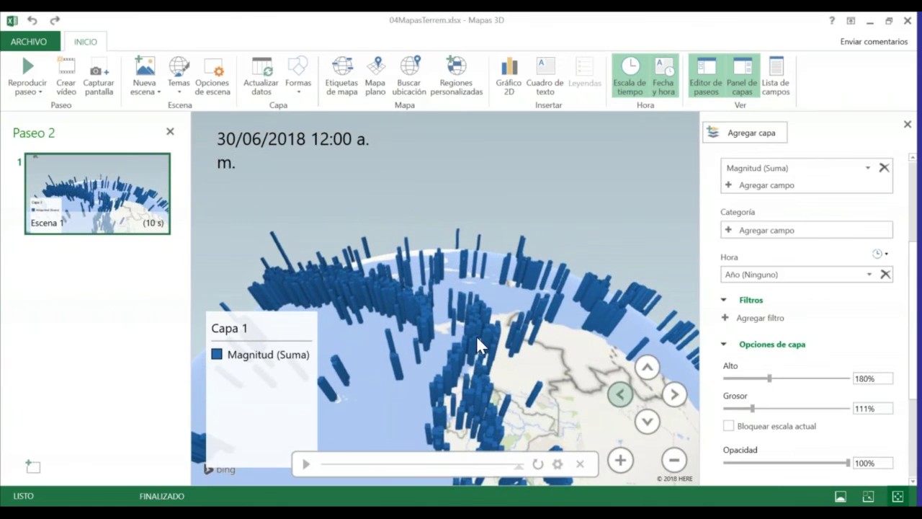
drag(537, 342, 497, 310)
mouse_move(498, 311)
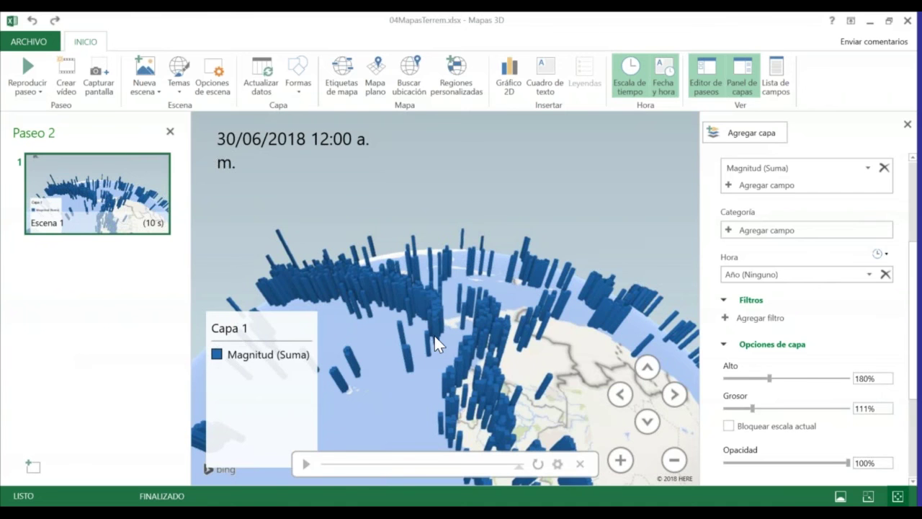
drag(427, 293, 460, 326)
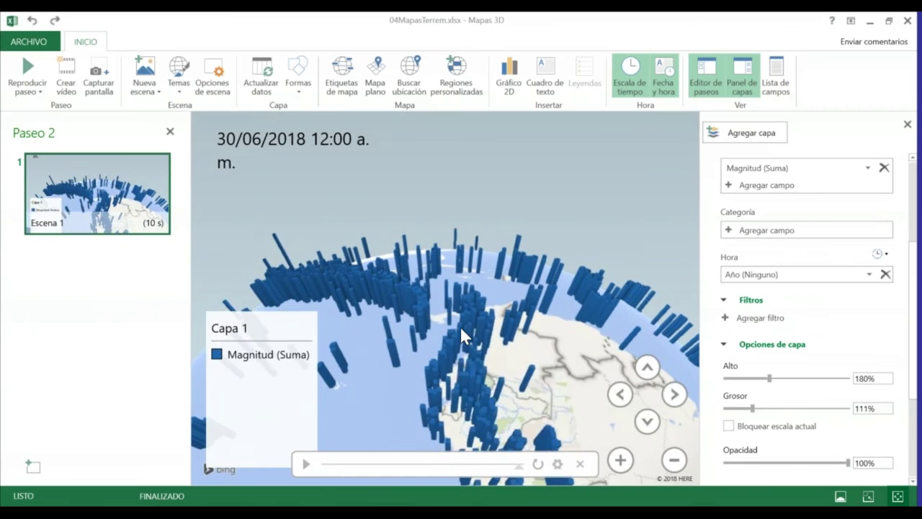
click(26, 67)
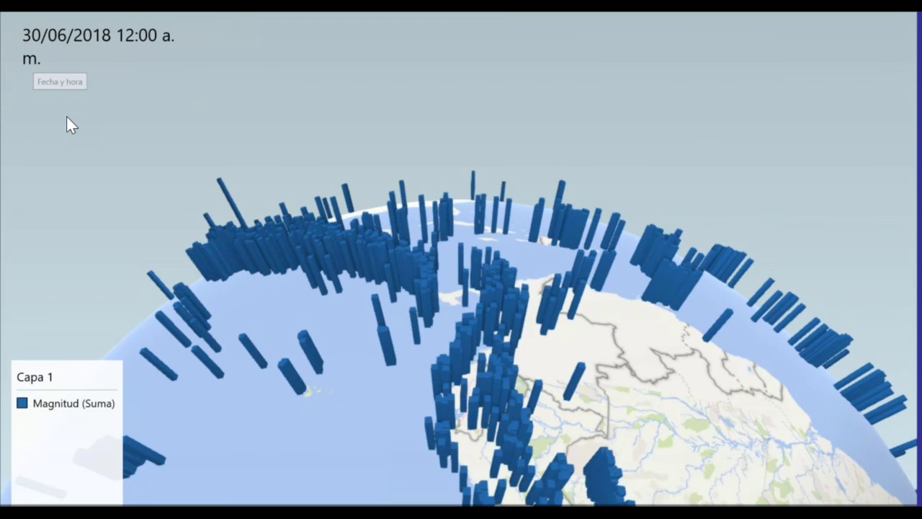
key(Escape)
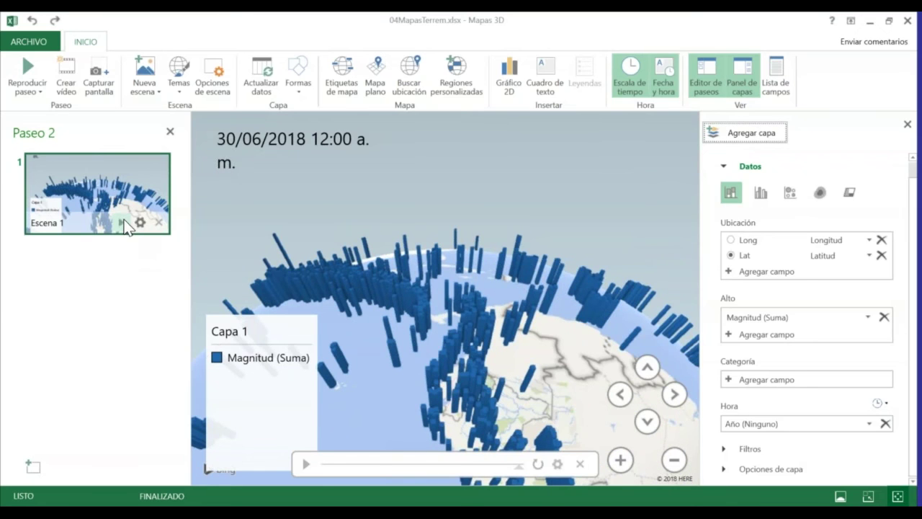
mouse_move(90, 152)
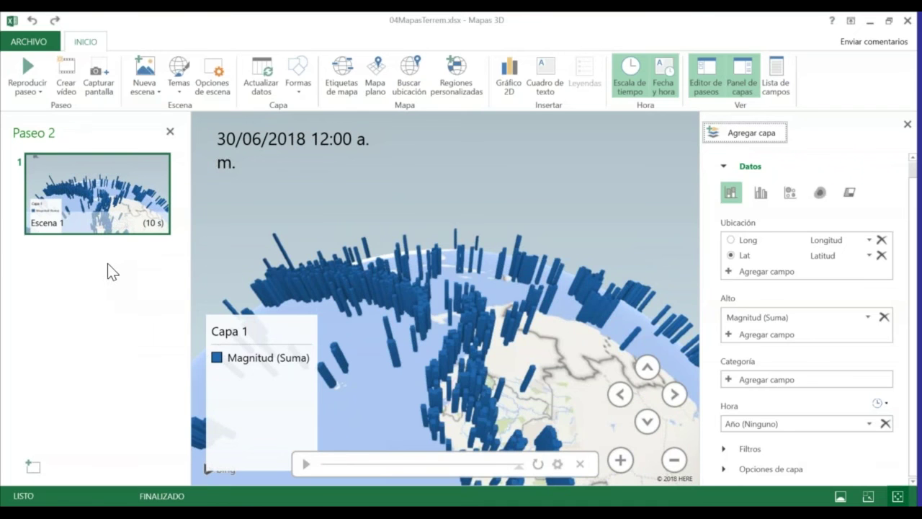
click(66, 70)
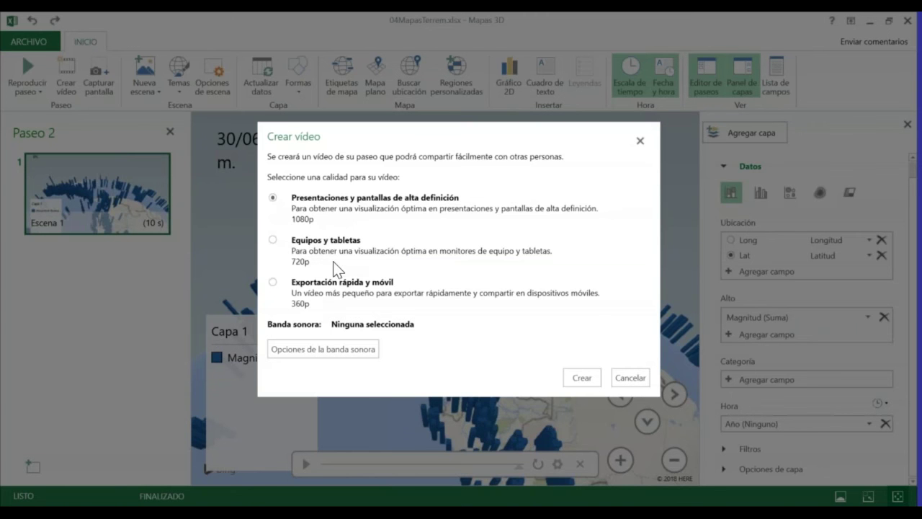
click(581, 377)
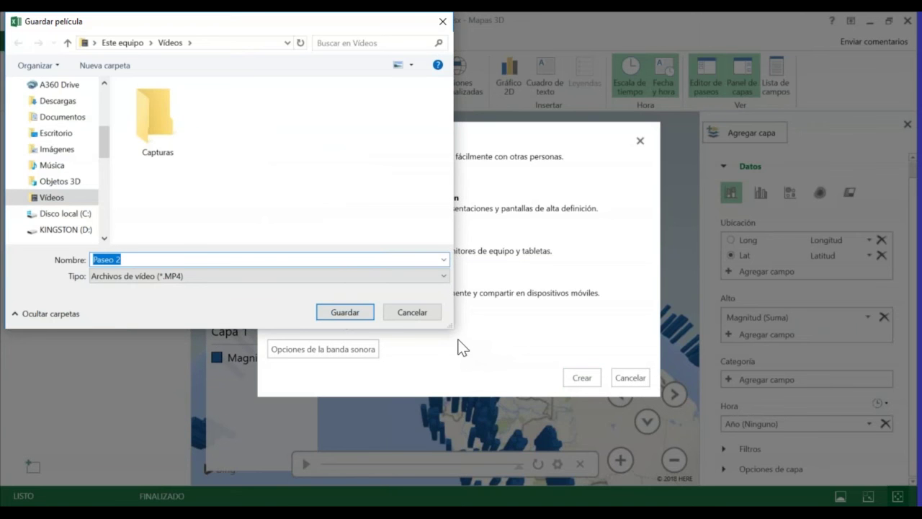
click(413, 312)
click(640, 142)
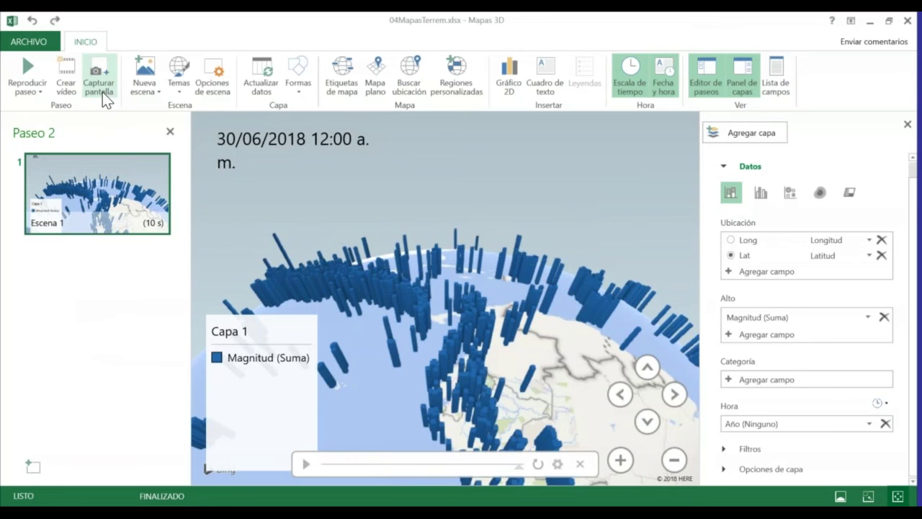
Capture a screenshot of the 3D Maps globe and paste it into the worksheet at K15
click(97, 72)
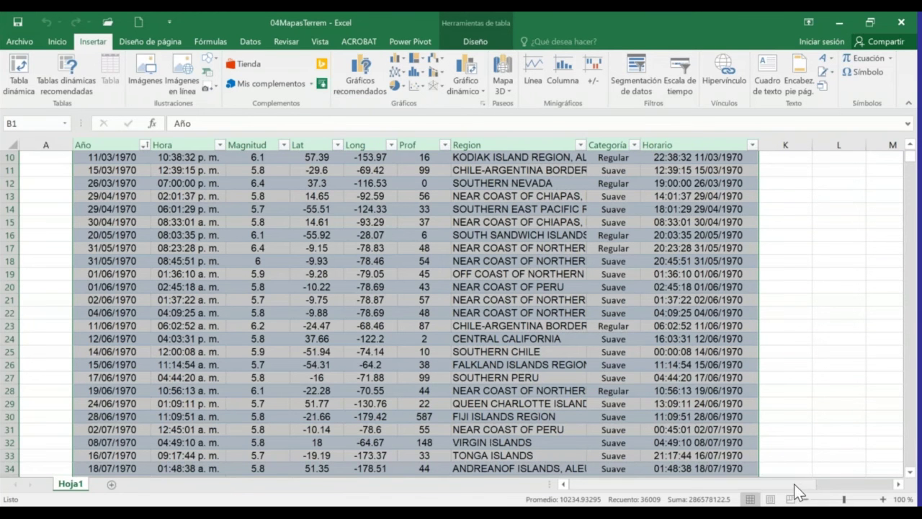
drag(794, 483, 872, 483)
click(534, 219)
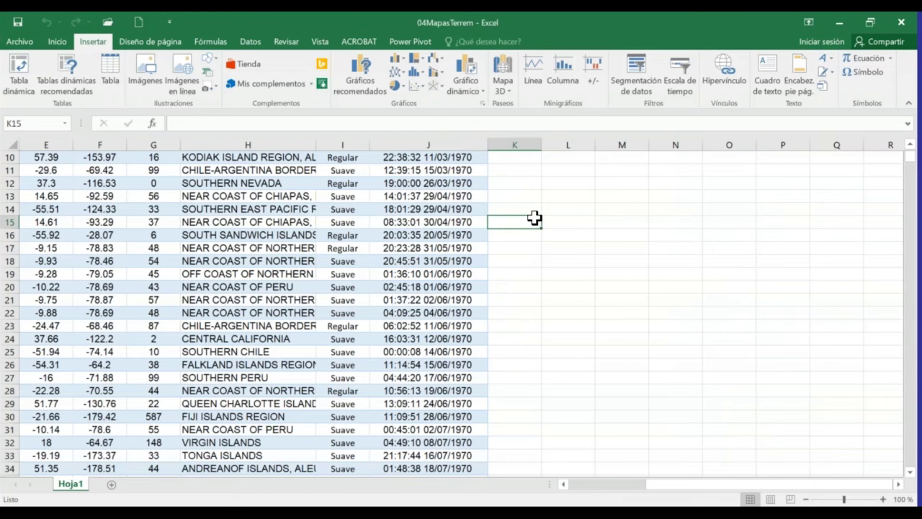
key(ctrl+v)
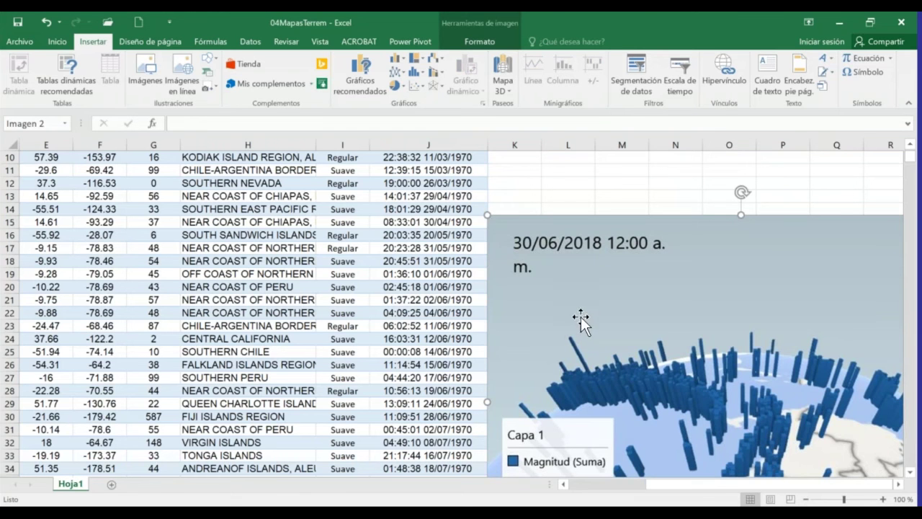
Scroll the worksheet right and down to see more of the pasted globe picture
click(910, 473)
click(910, 472)
click(898, 484)
scroll(712, 403, right, 3)
scroll(712, 407, down, 4)
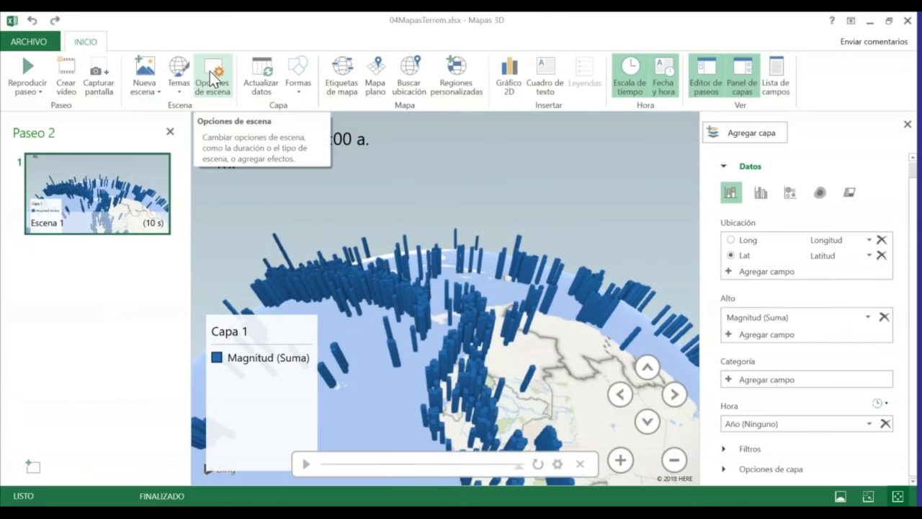
click(211, 70)
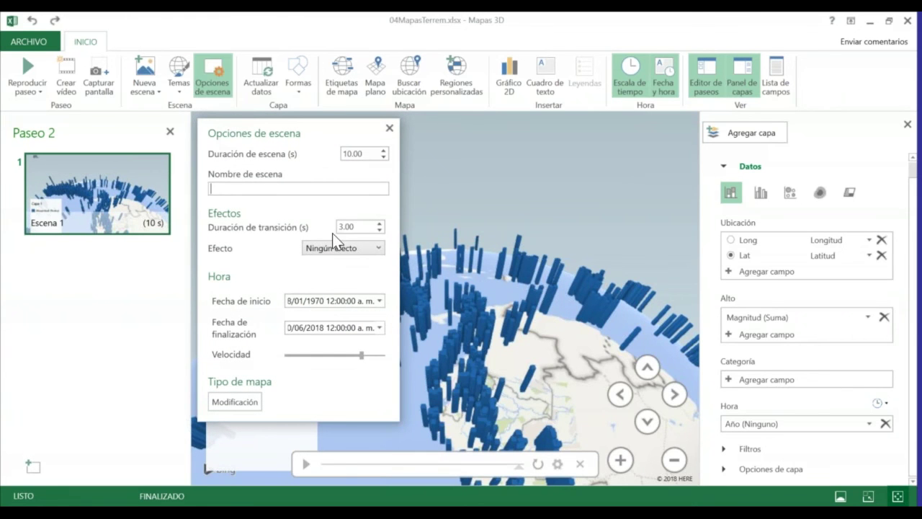
click(391, 130)
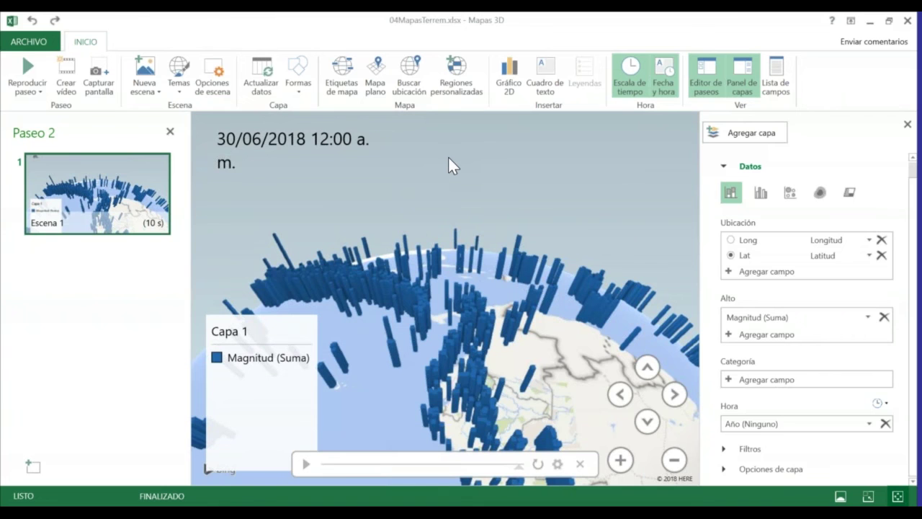